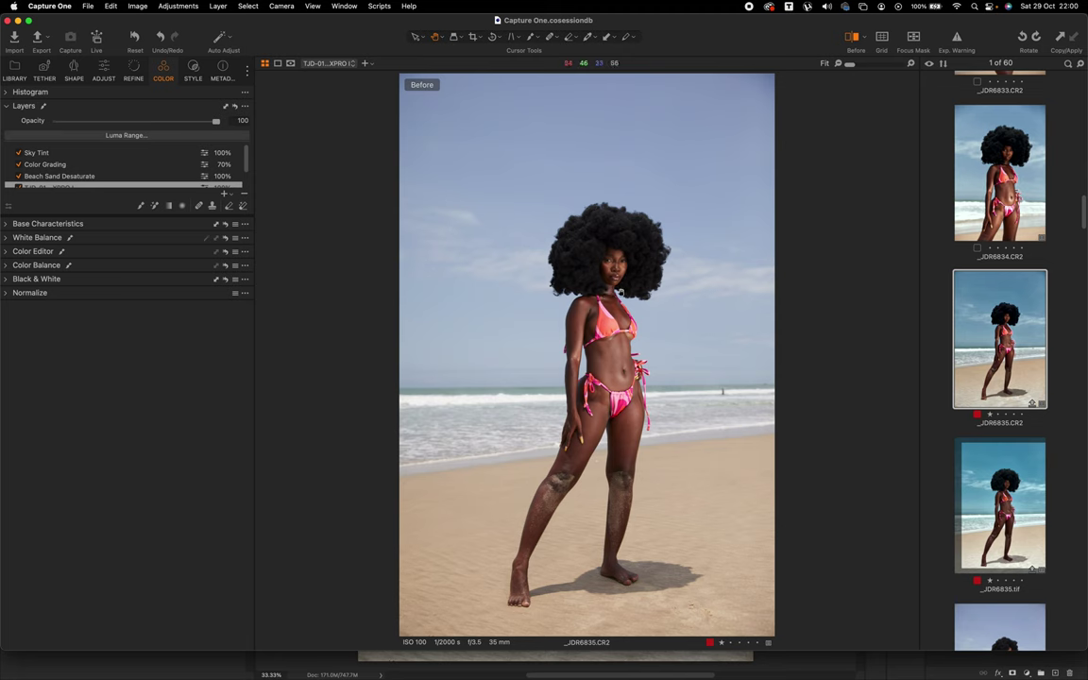
Step: Zoom the Before view to 100% on the model's face
left_click(630, 276)
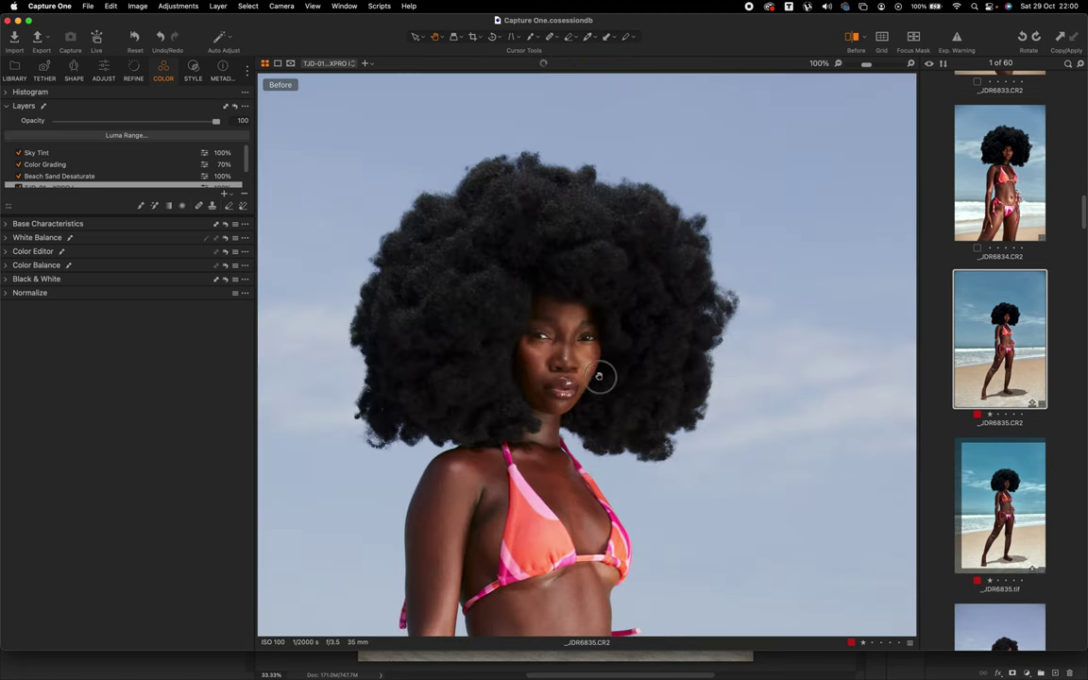
Step: Zoom further to 200% on the original, unedited face
left_click(869, 68)
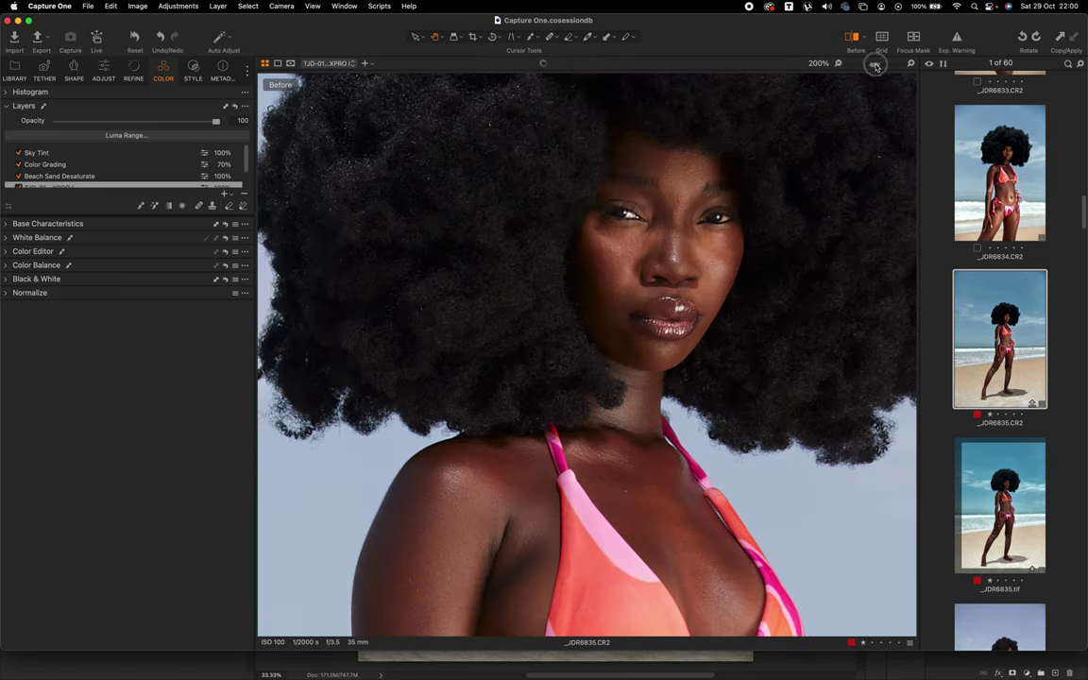
scroll(753, 294, "up", 2)
scroll(750, 331, "up", 3)
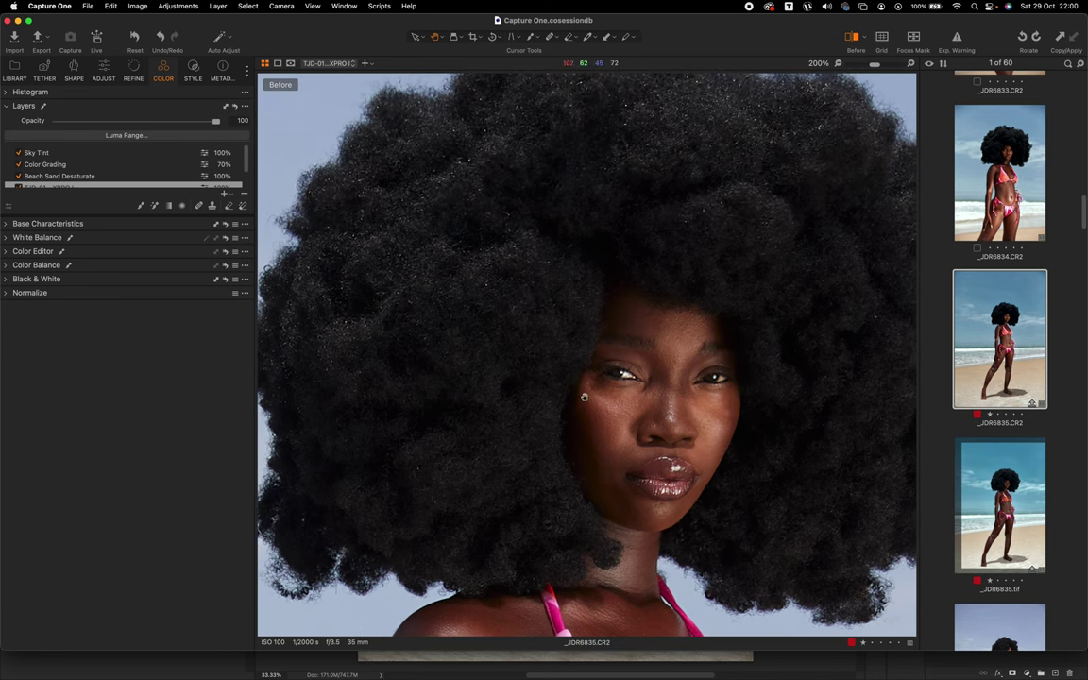
Step: Fit the full frame and turn off the Before view to show the blue-graded edit
left_click(704, 371)
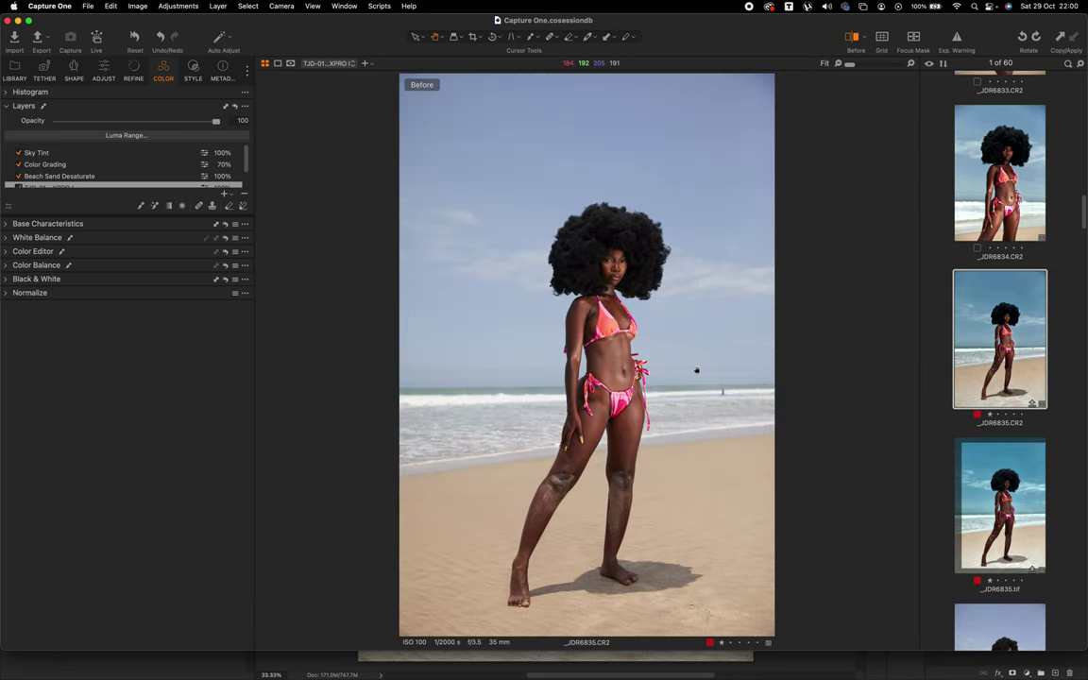
scroll(244, 165, "down", 2)
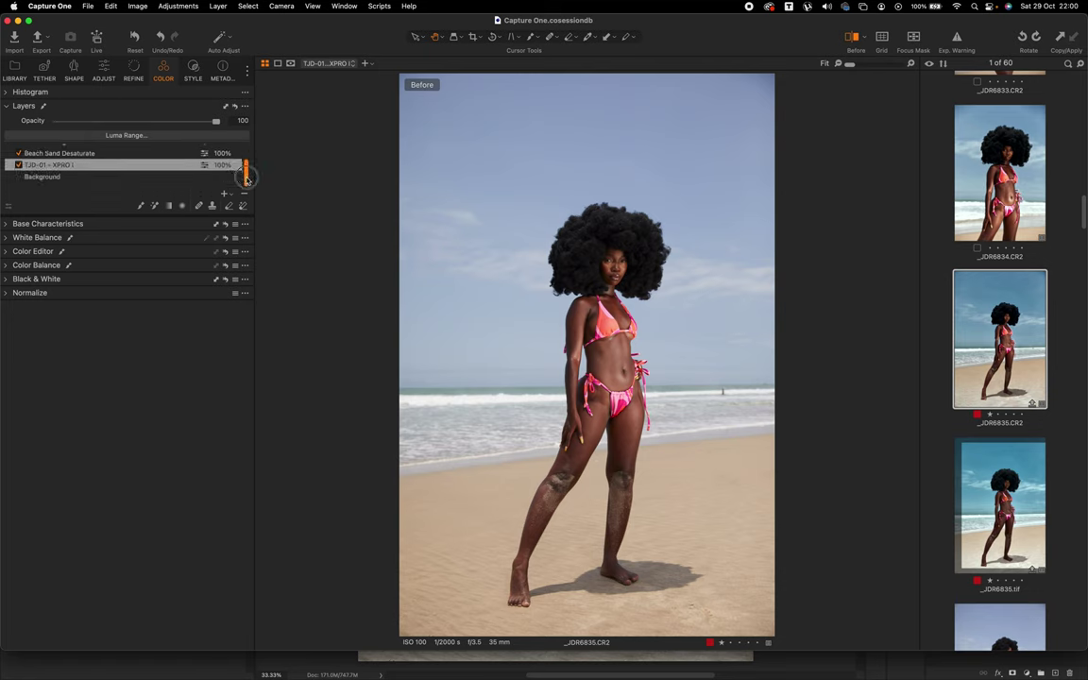
left_click(864, 49)
scroll(245, 170, "up", 1)
scroll(249, 176, "up", 1)
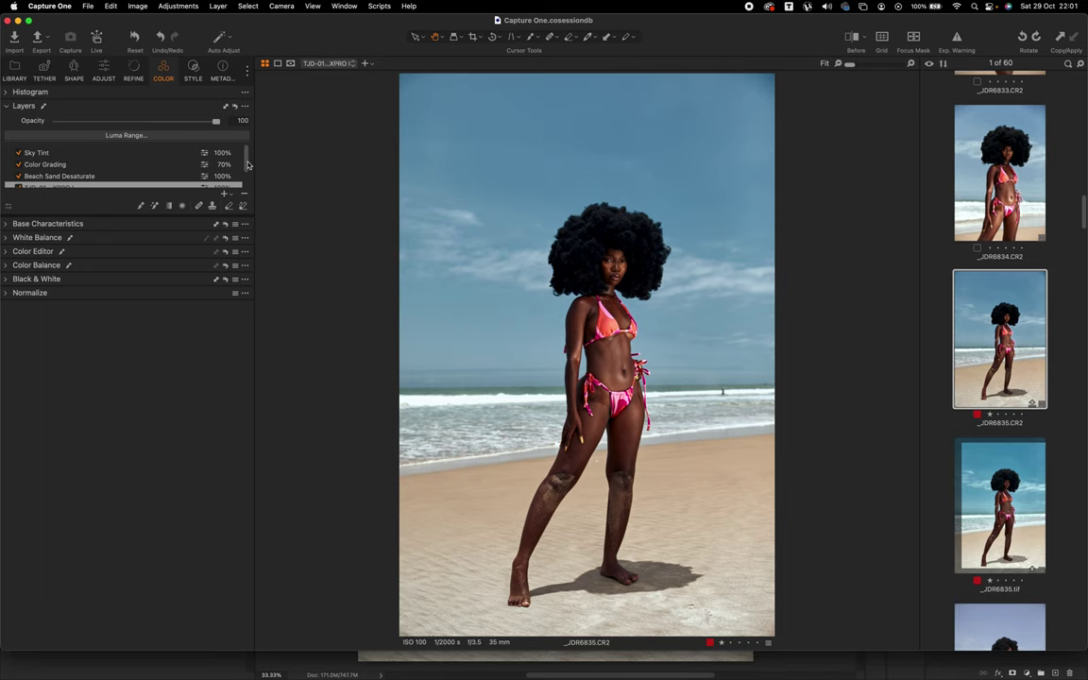
scroll(248, 165, "down", 2)
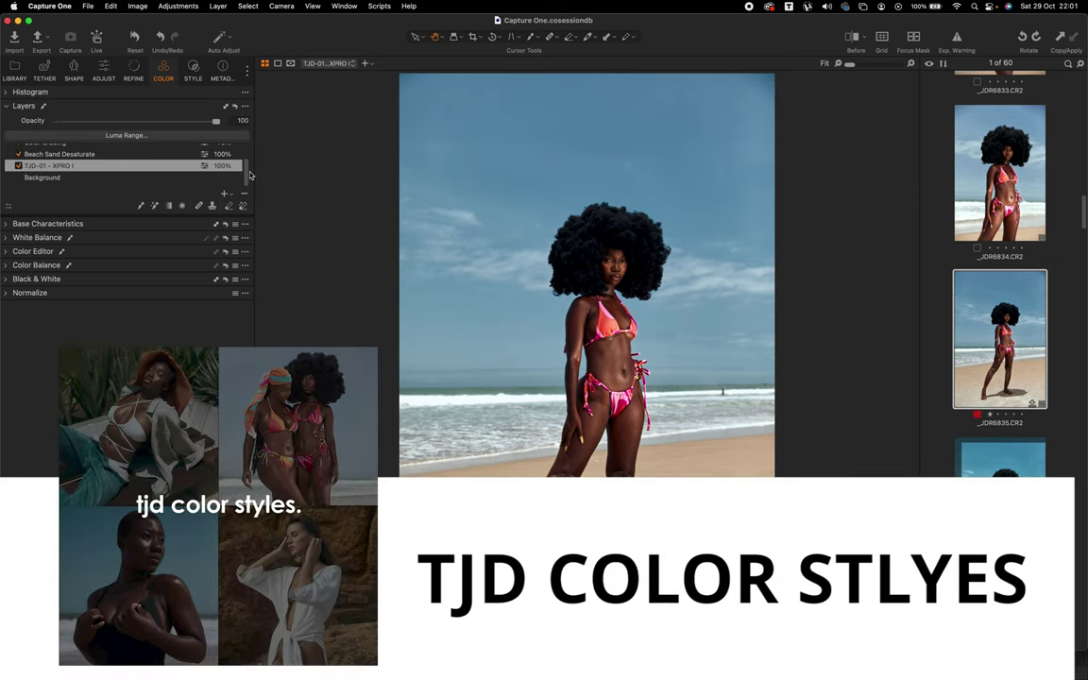
scroll(225, 159, "up", 2)
Step: Switch off every layer to show the ungraded photo, browsing the Styles and Adjust tabs
left_click(17, 153)
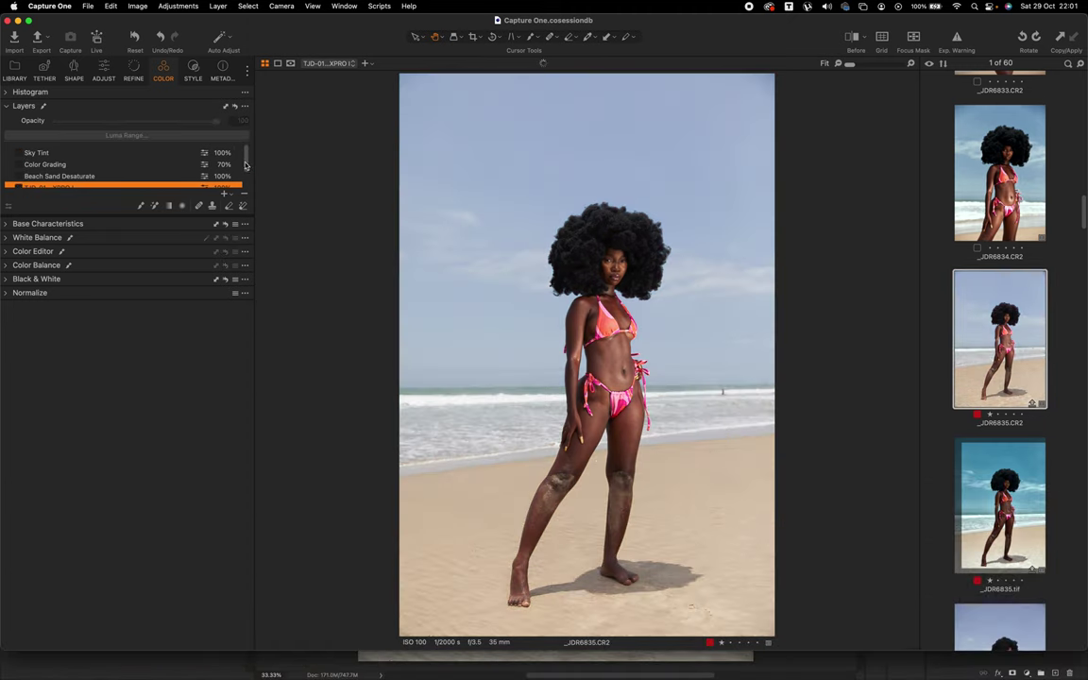
left_click_drag(247, 168, 244, 206)
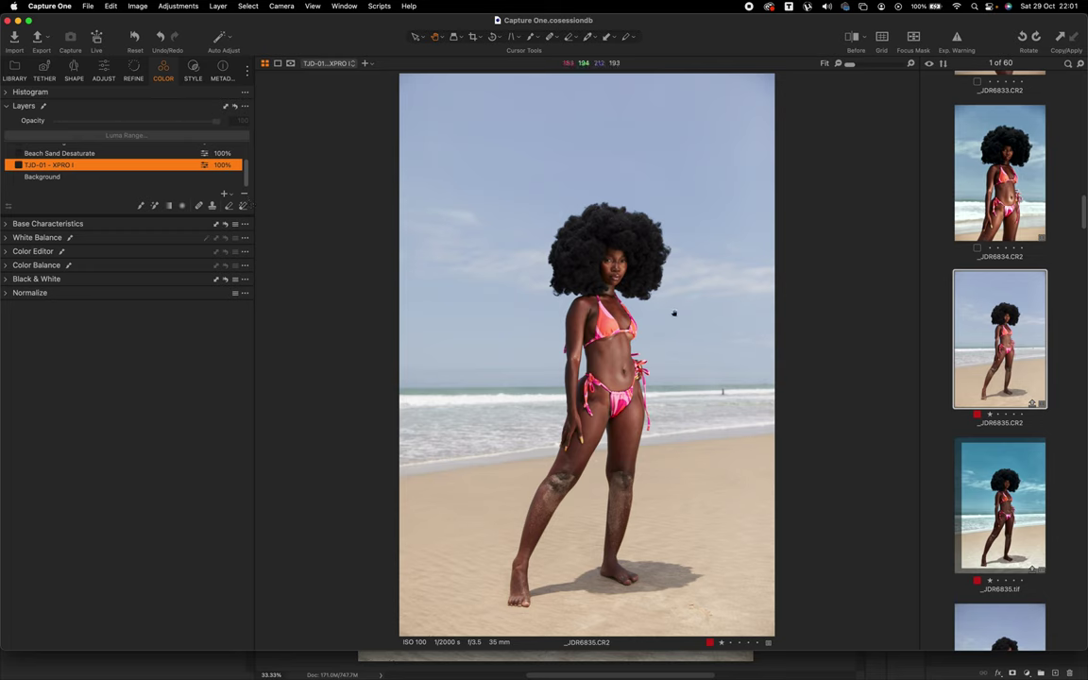
left_click(193, 71)
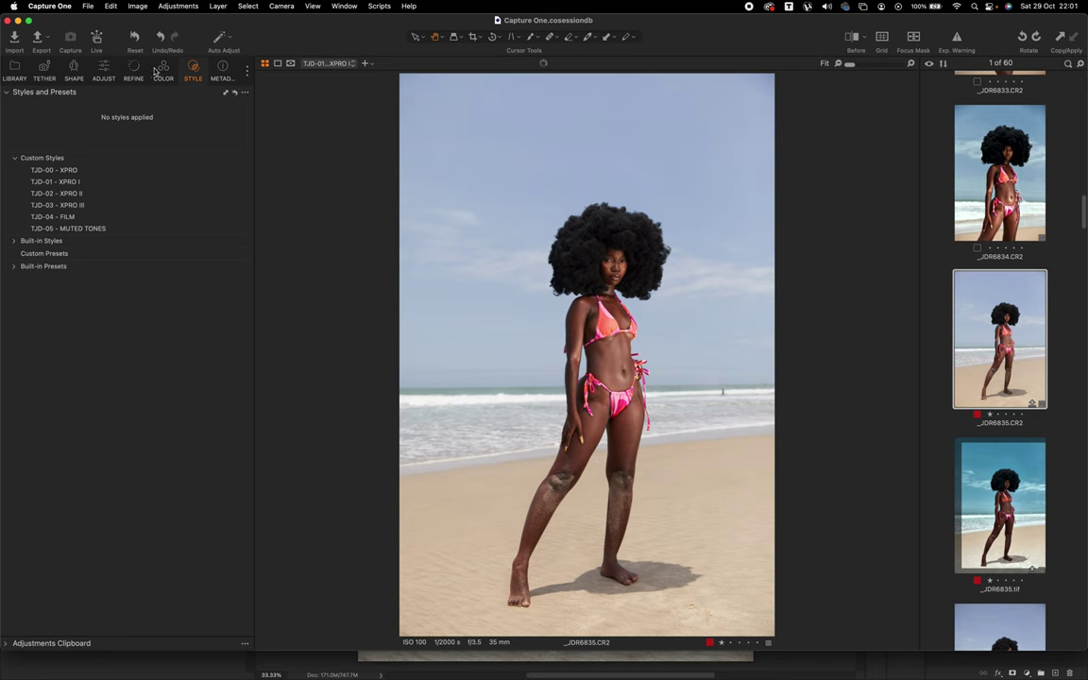
left_click(104, 72)
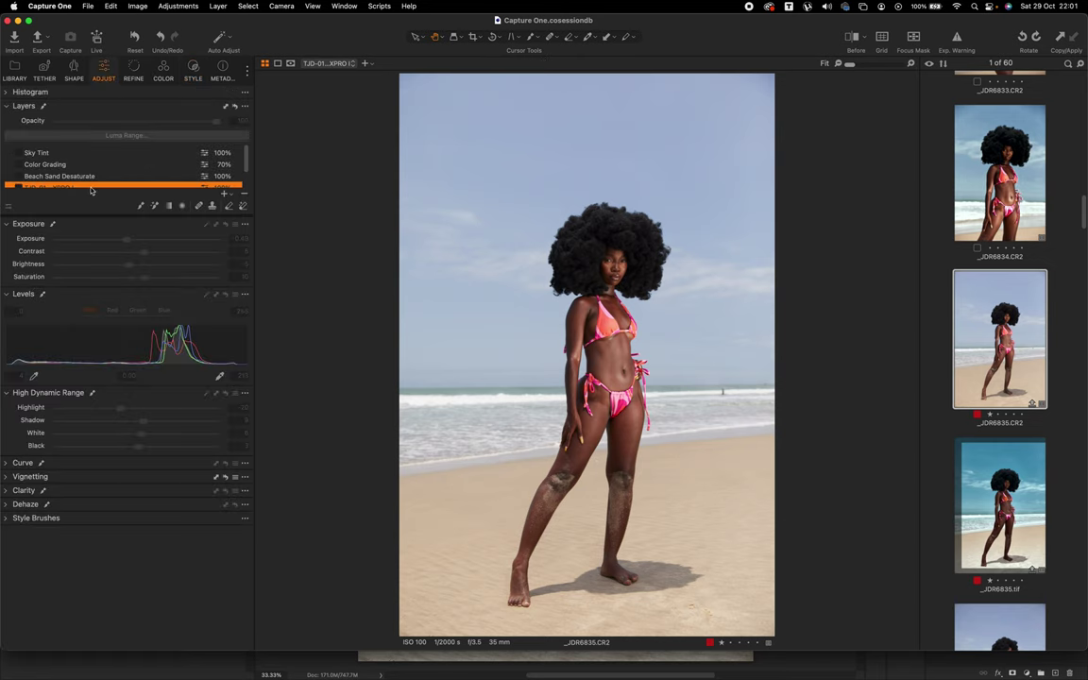
scroll(90, 174, "down", 1)
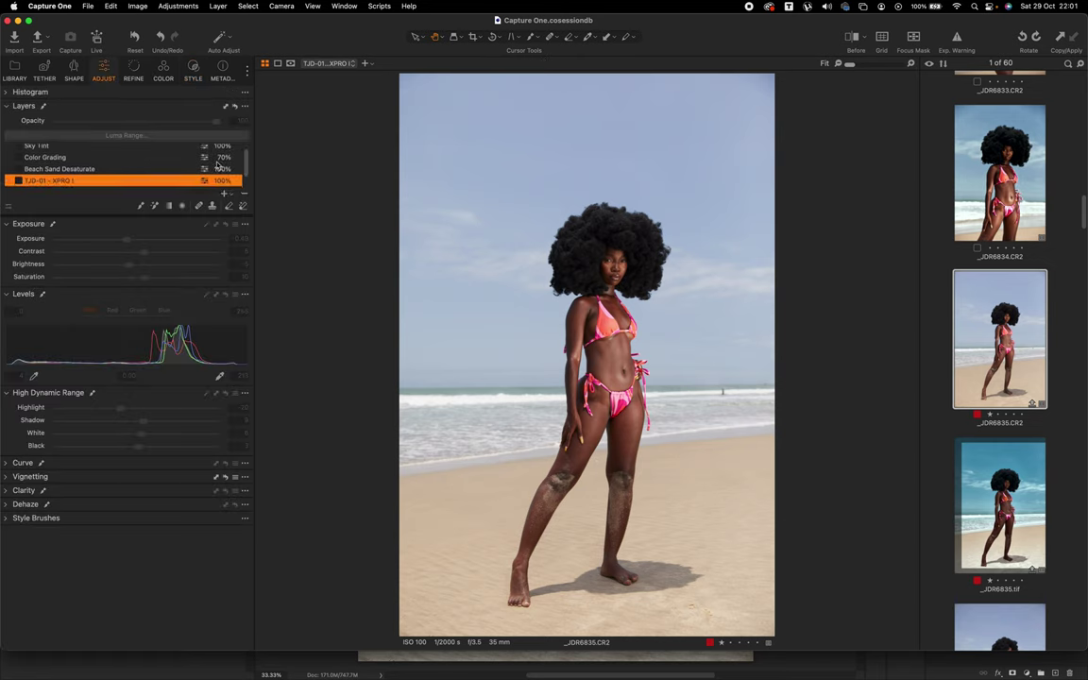
Step: Re-enable the TJD-01 - XPRO I, Beach Sand Desaturate and Sky Tint layers
left_click(17, 181)
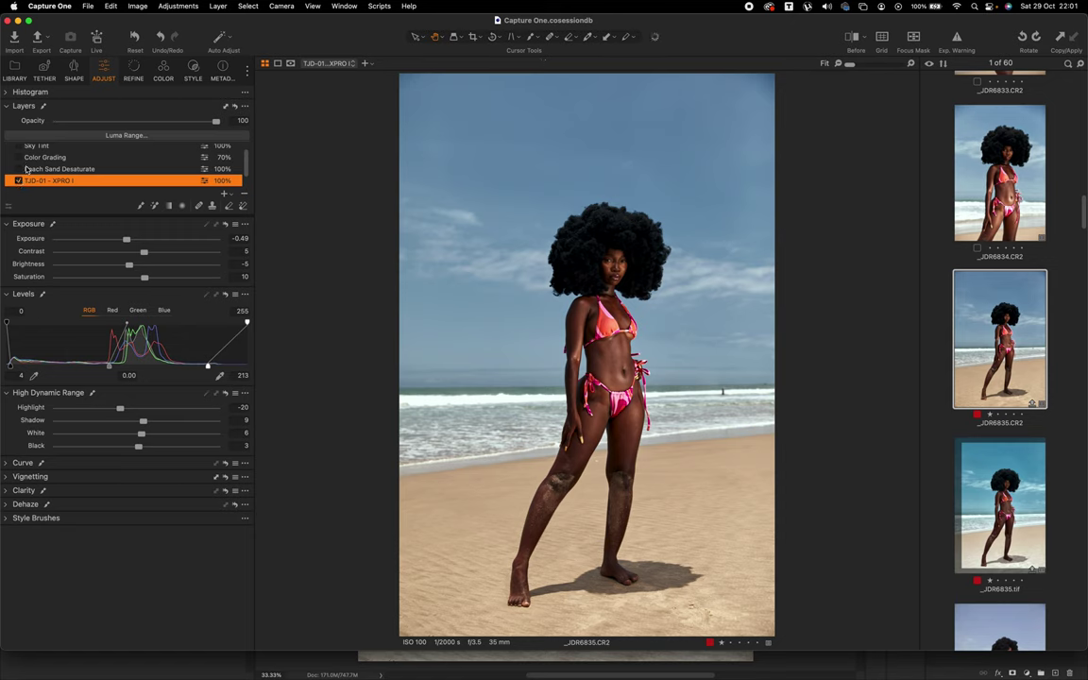
left_click(18, 167)
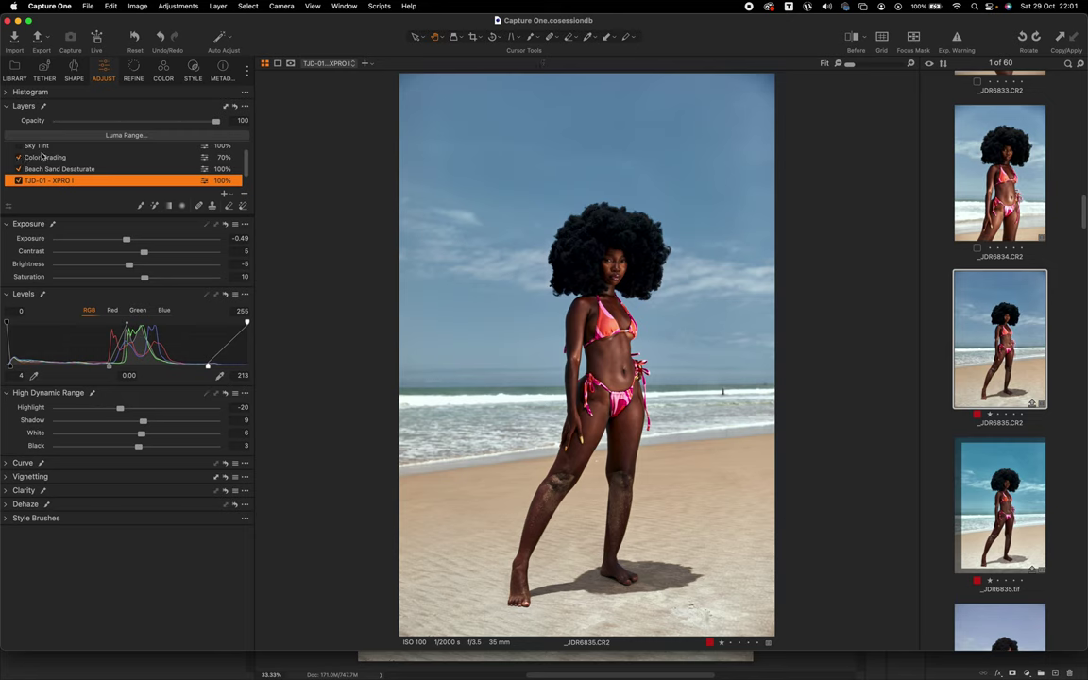
left_click(19, 147)
Step: Bring up the Color tools, select Beach Sand Desaturate and show its sand mask
left_click(131, 156)
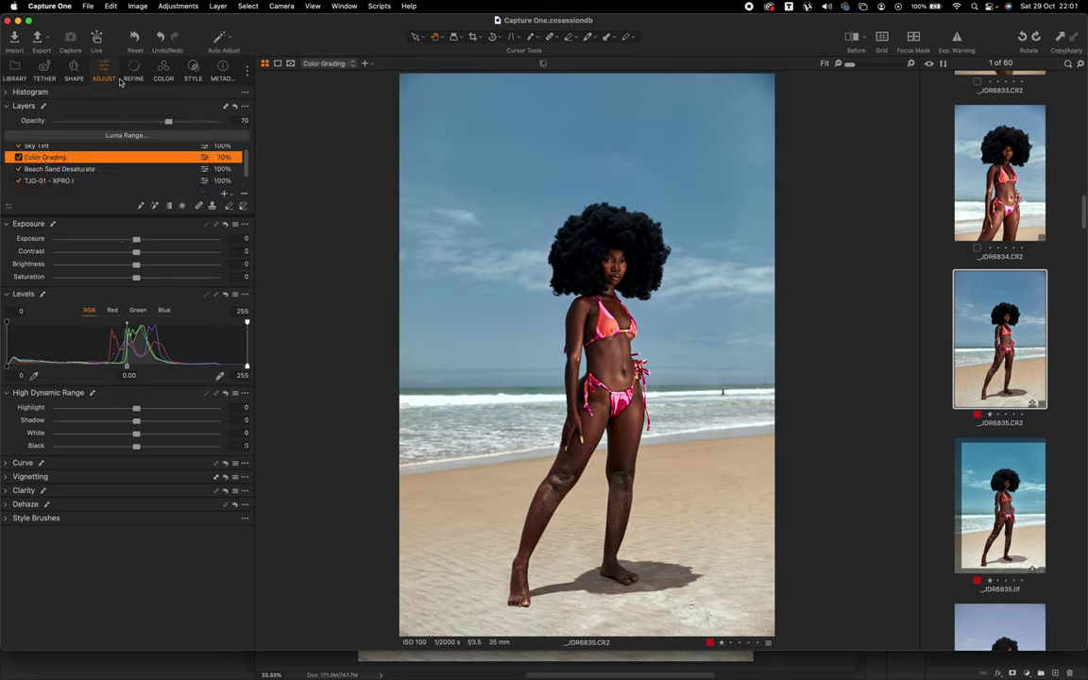
key("super+alt+6")
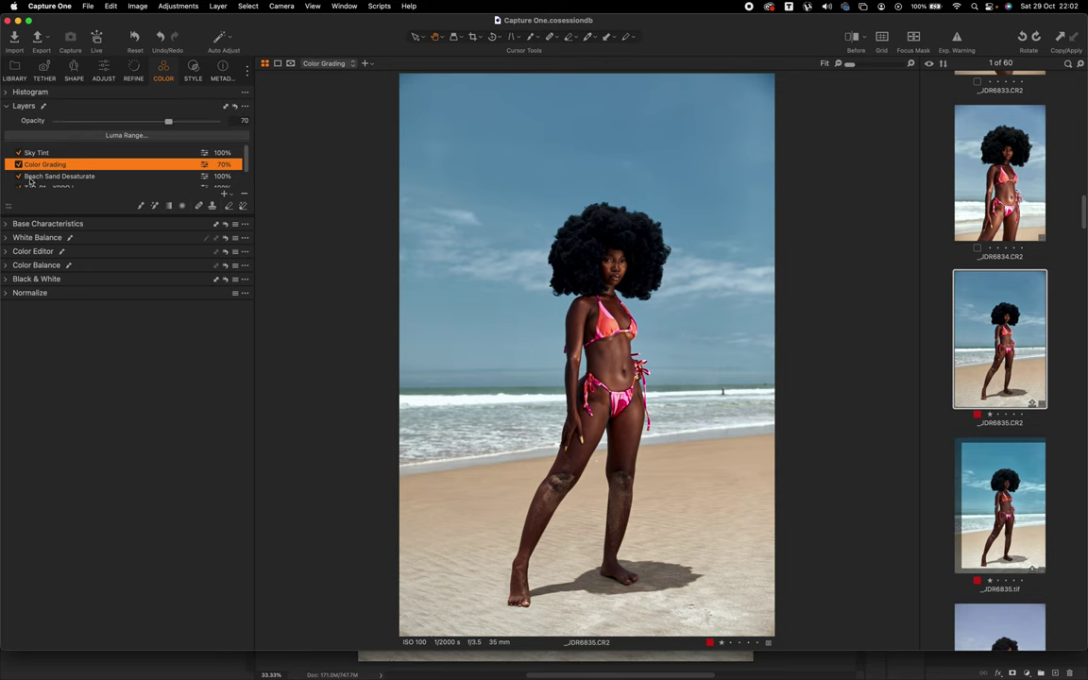
left_click(64, 177)
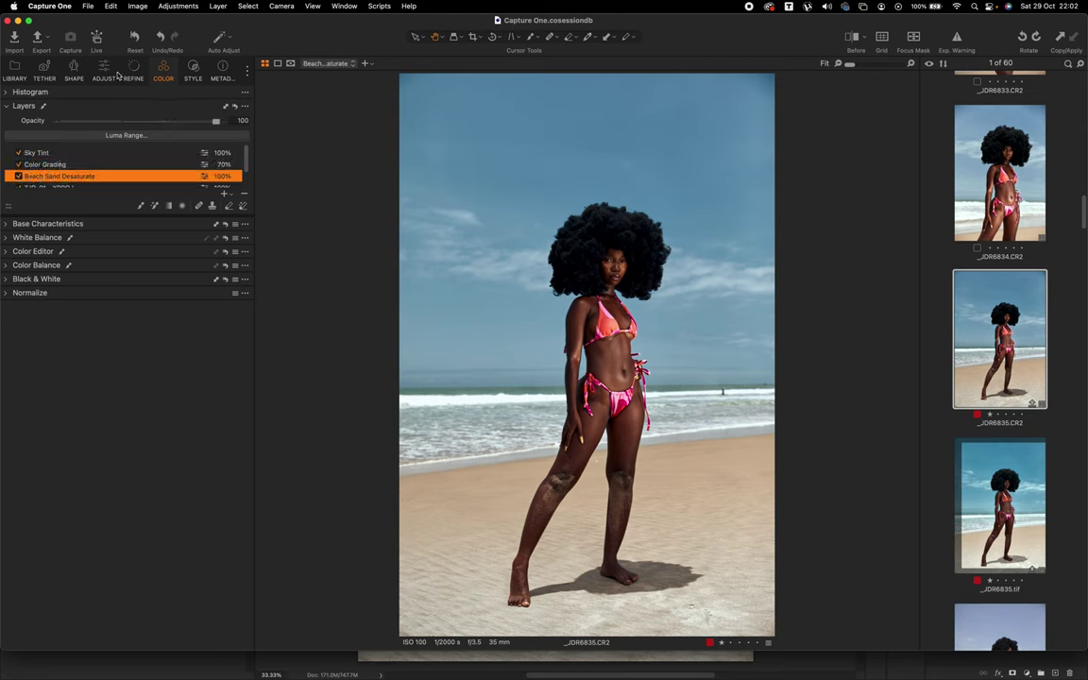
key("m")
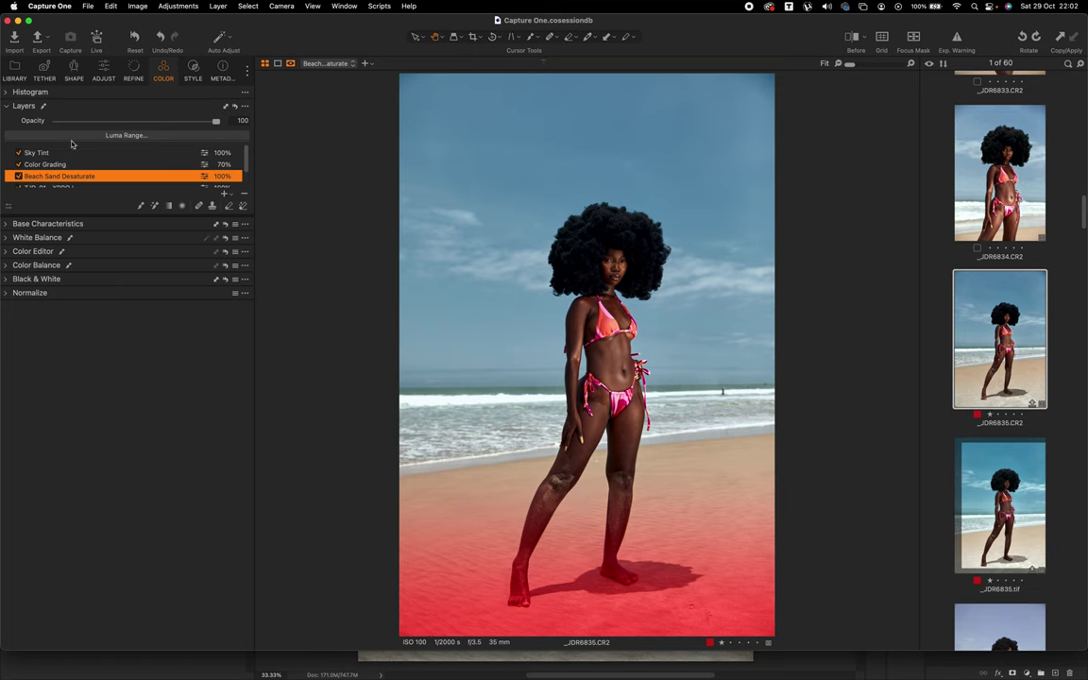
Step: Review the sand layer's yellow-range desaturation (-84.5) with mask and preview hidden, then select Color Grading
left_click(29, 251)
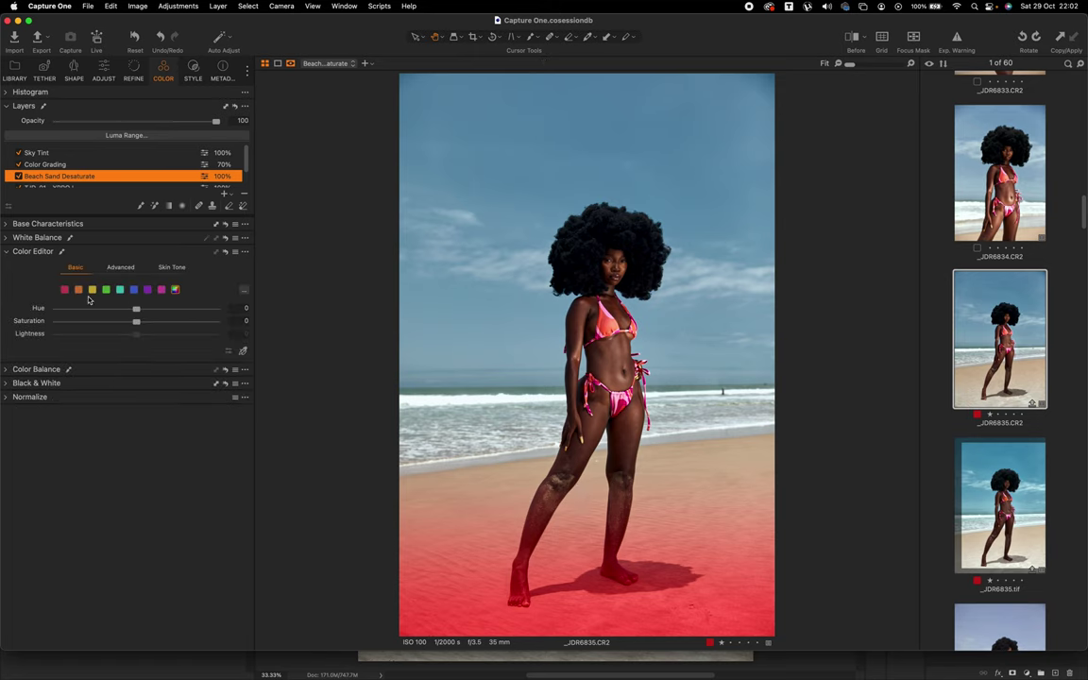
left_click(130, 269)
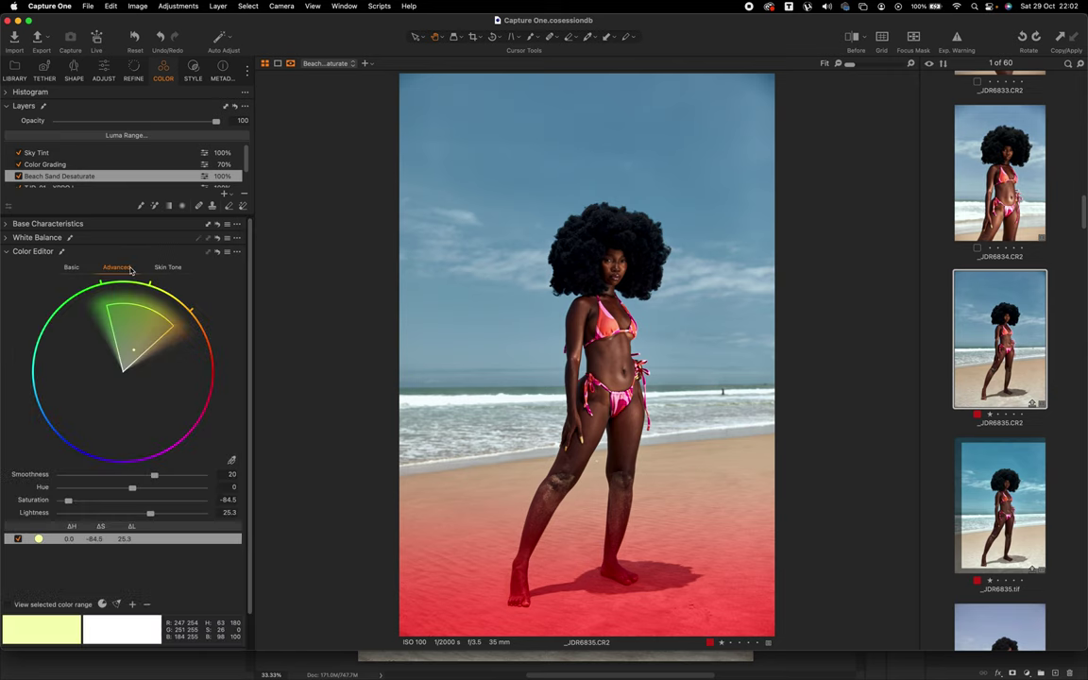
key("m")
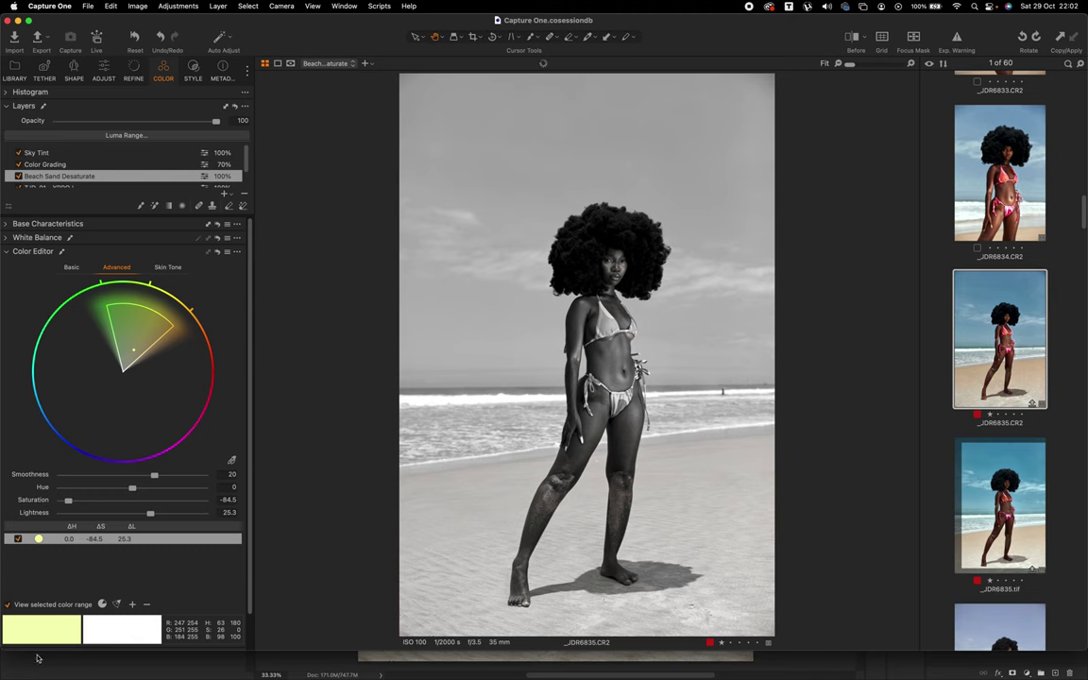
left_click(8, 605)
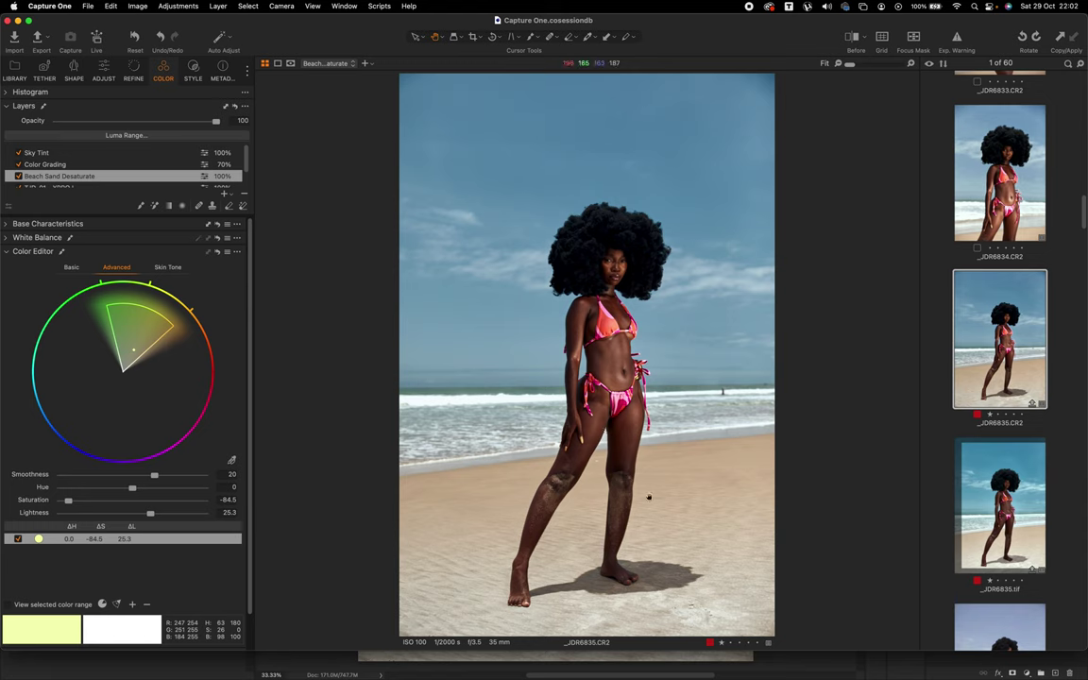
left_click(55, 164)
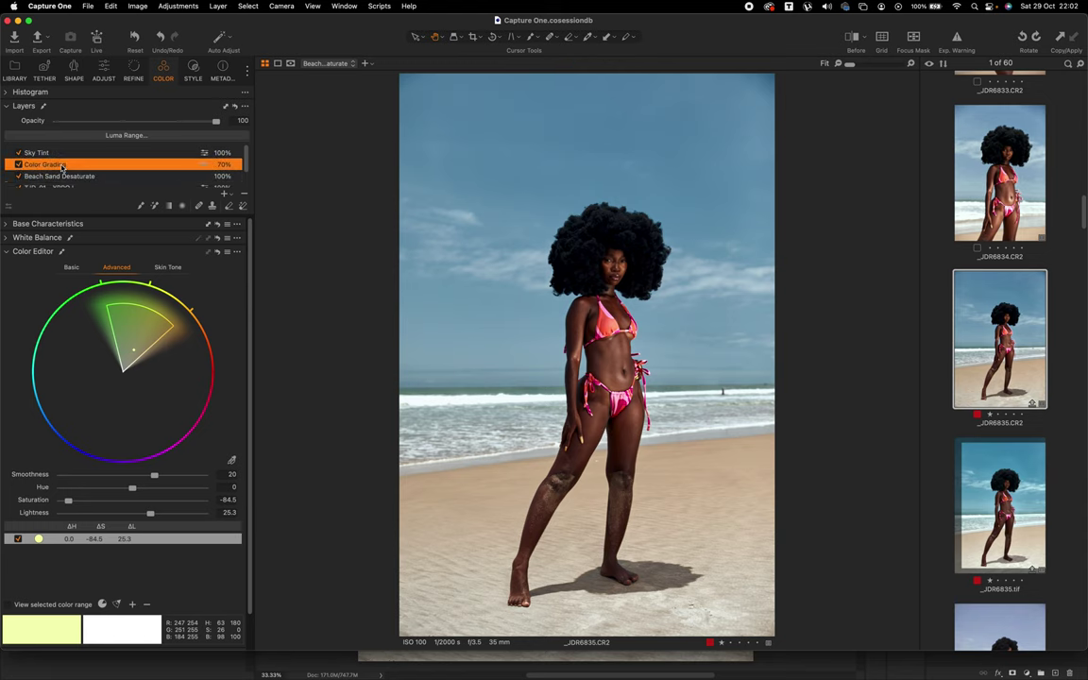
left_click(36, 251)
left_click(40, 264)
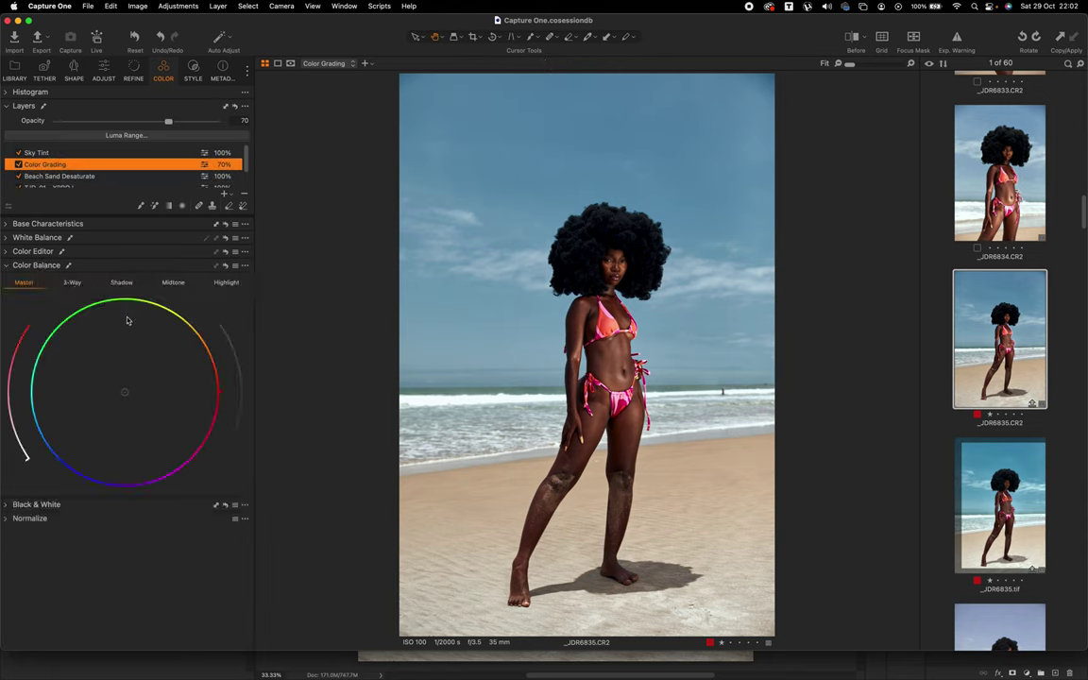
left_click(74, 284)
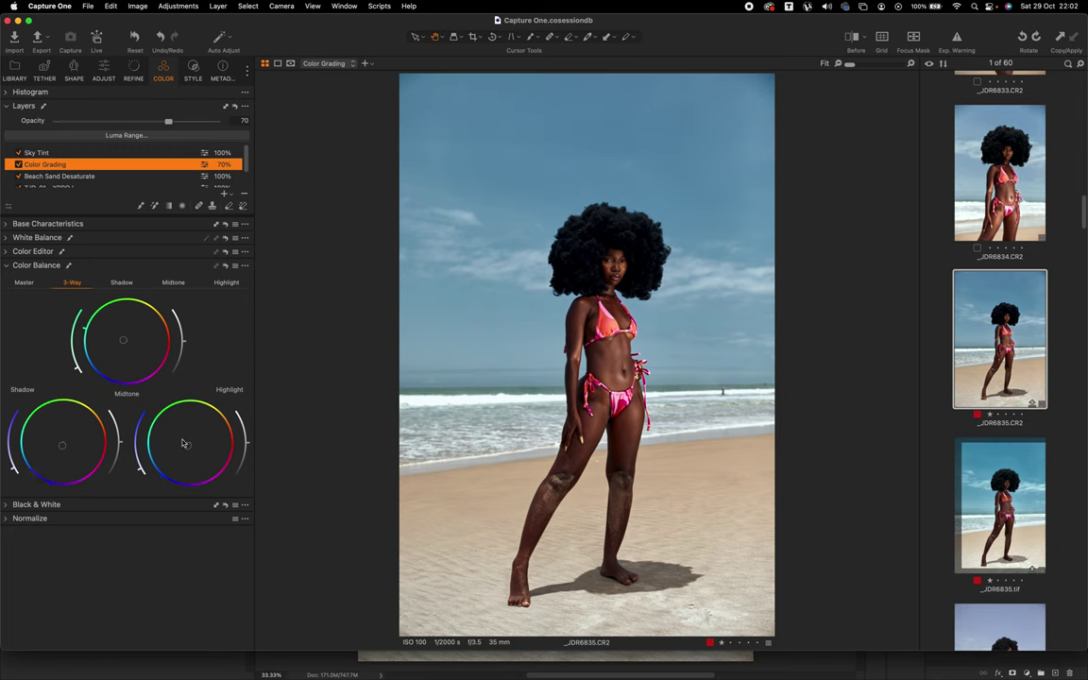
left_click(35, 152)
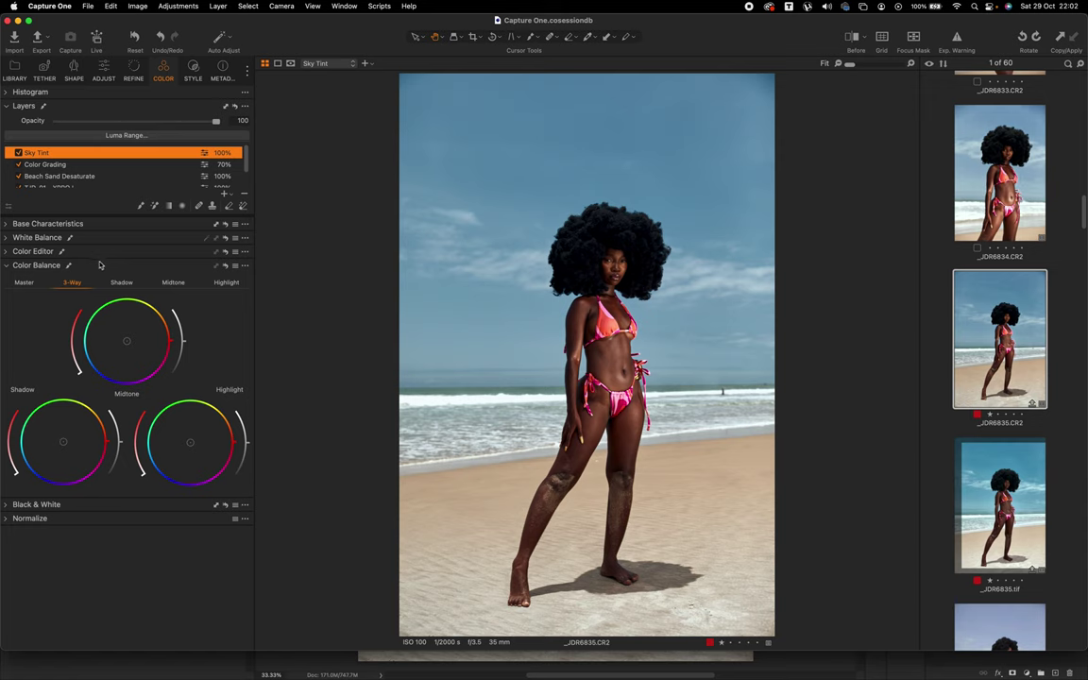
left_click(24, 265)
left_click(27, 251)
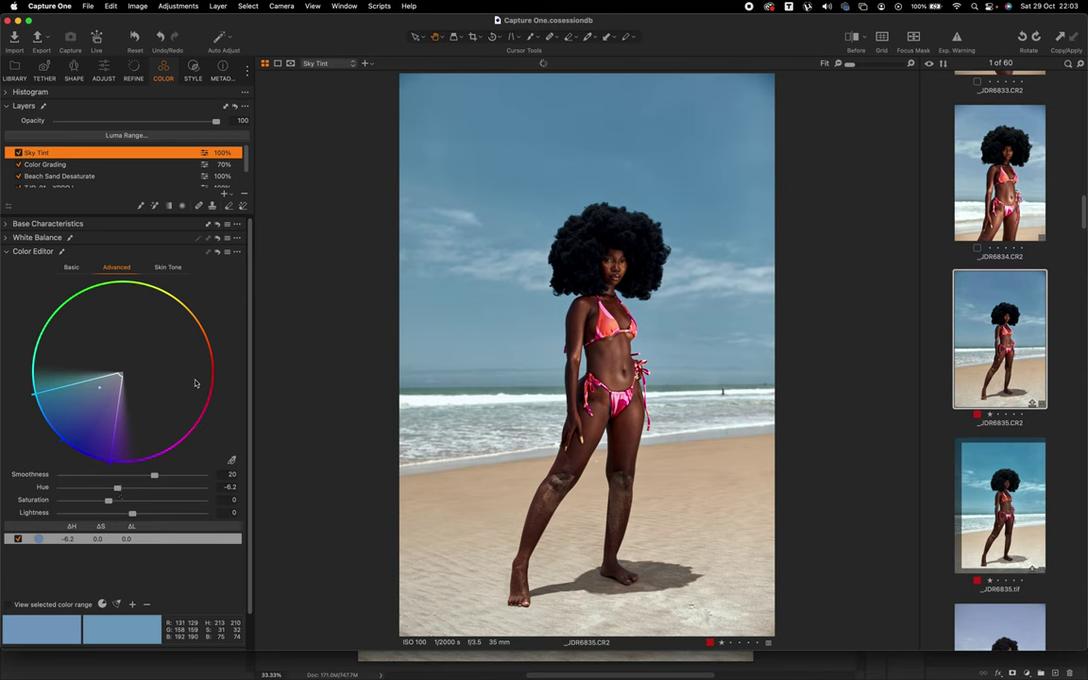
left_click_drag(122, 514, 71, 466)
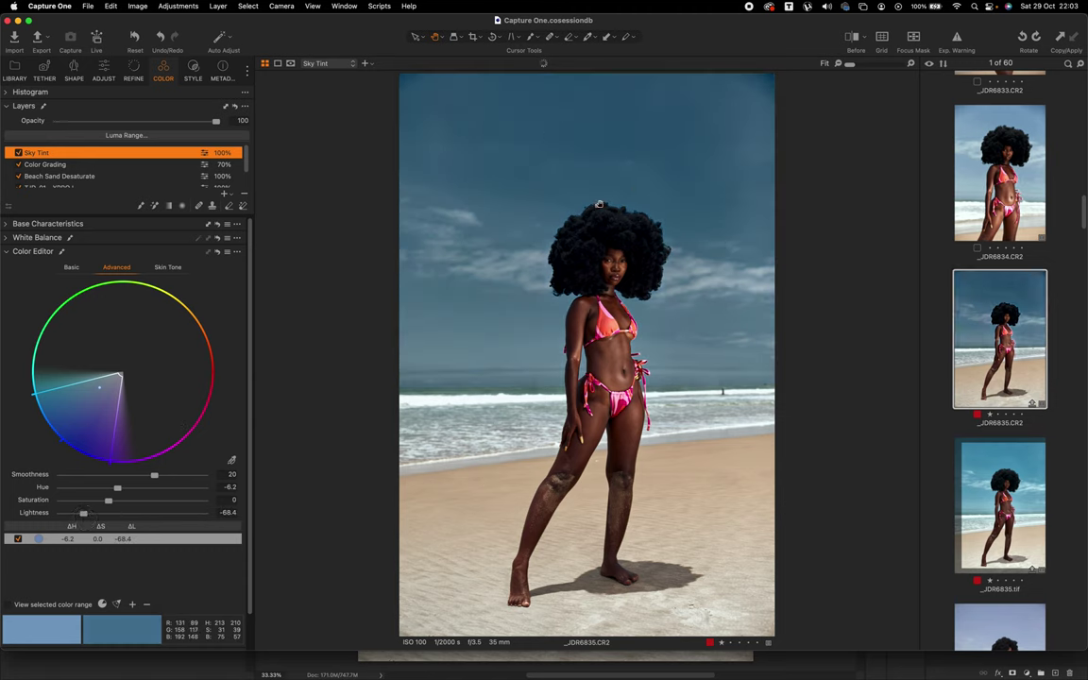
key("super+z")
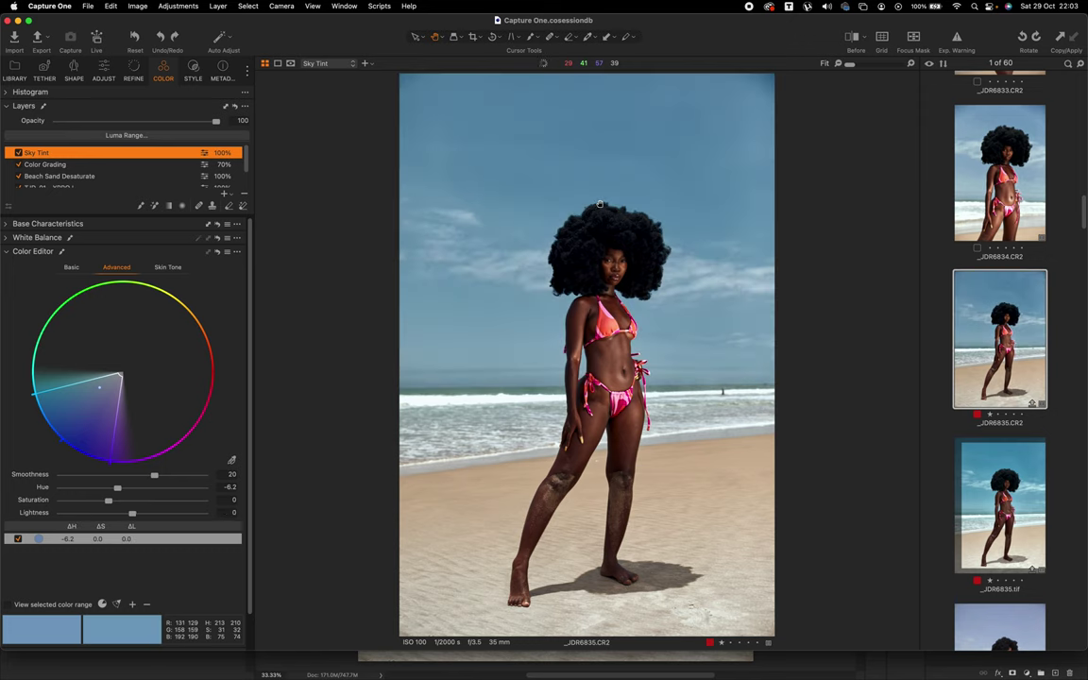
left_click(997, 492)
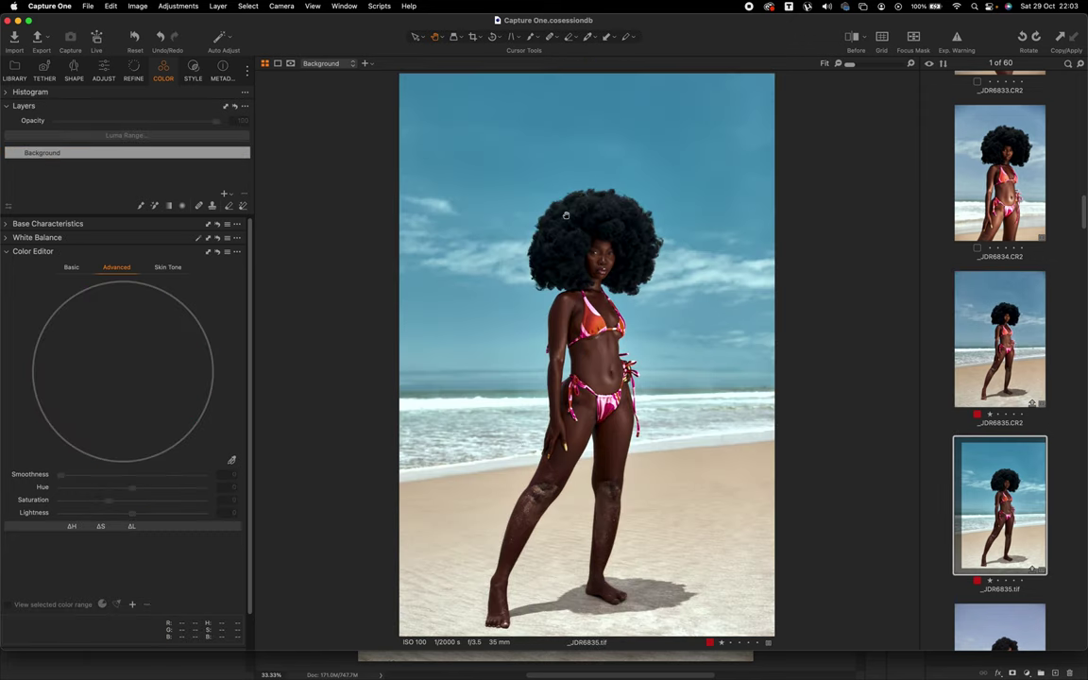
Step: Go back to the _JDR6835.CR2 raw version, then switch to the layered _JDR6835.tif in Photoshop
left_click(1020, 363)
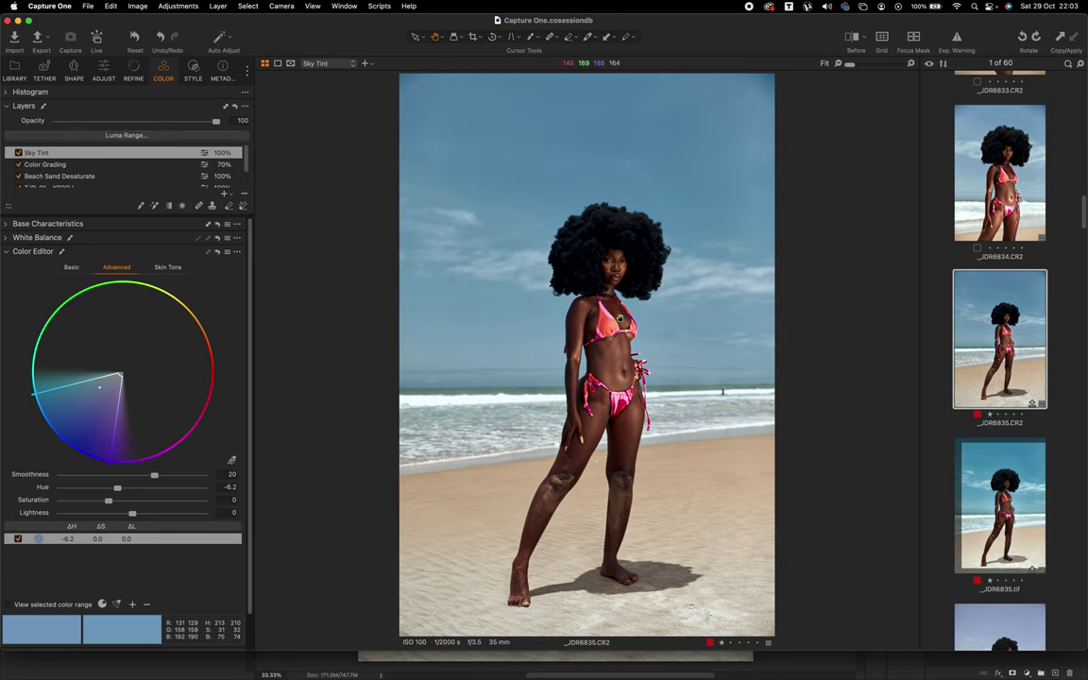
scroll(238, 166, "down", 2)
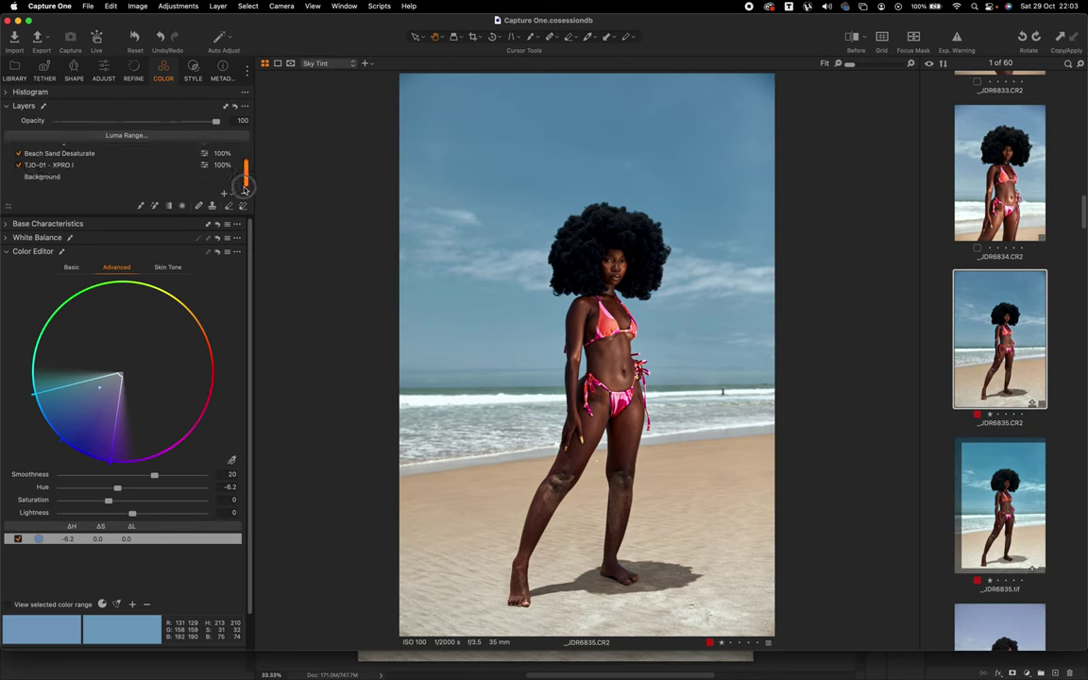
scroll(238, 166, "up", 2)
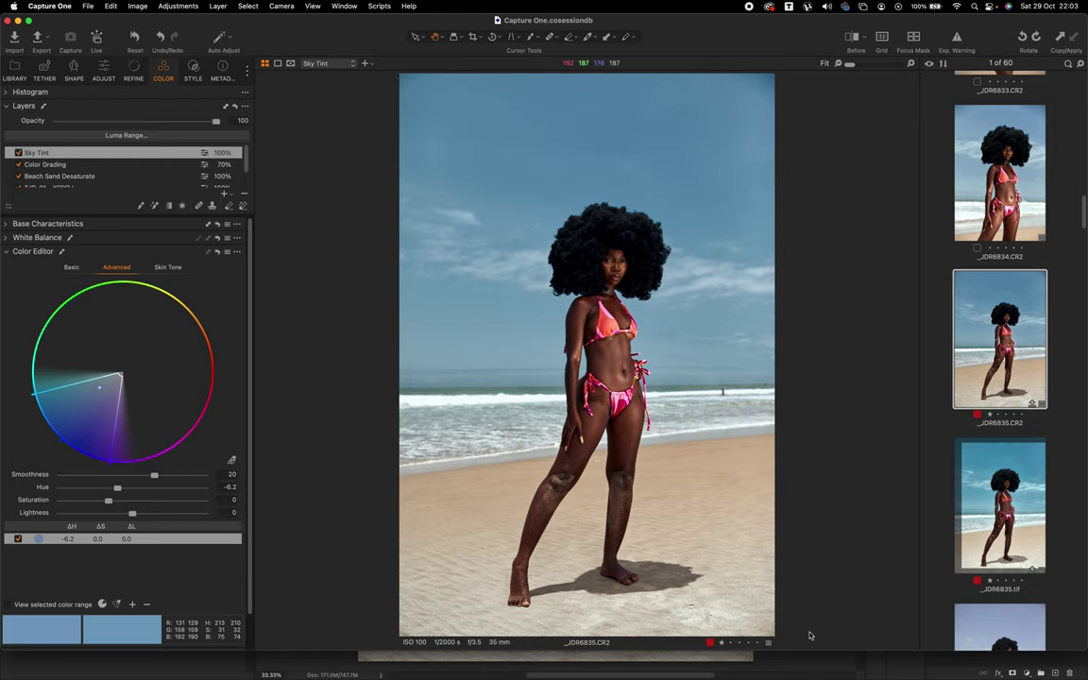
key("super+Tab")
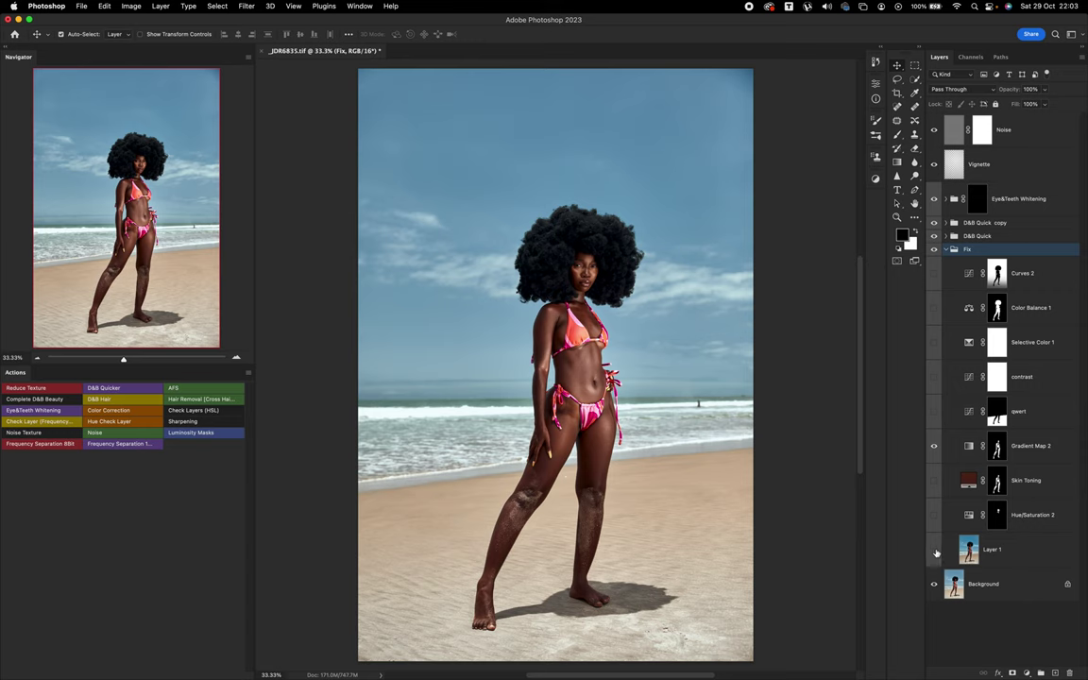
Step: Hide the retouch layers, duplicate Background with Cmd+J, and open the copy in Camera Raw Filter
left_click(934, 550)
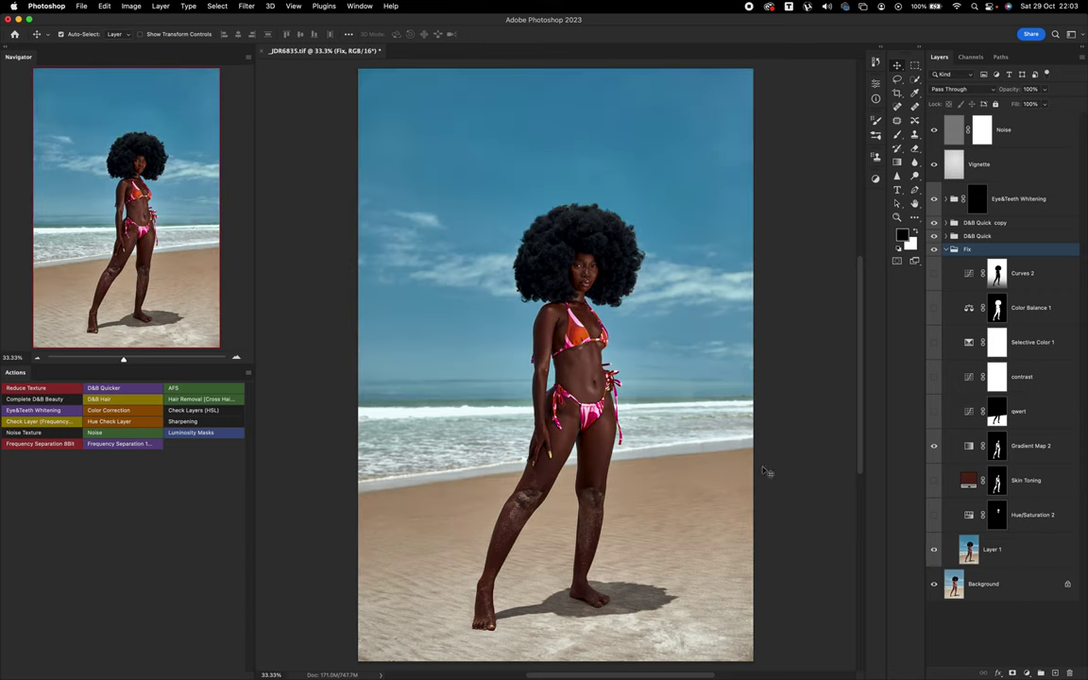
left_click(934, 550)
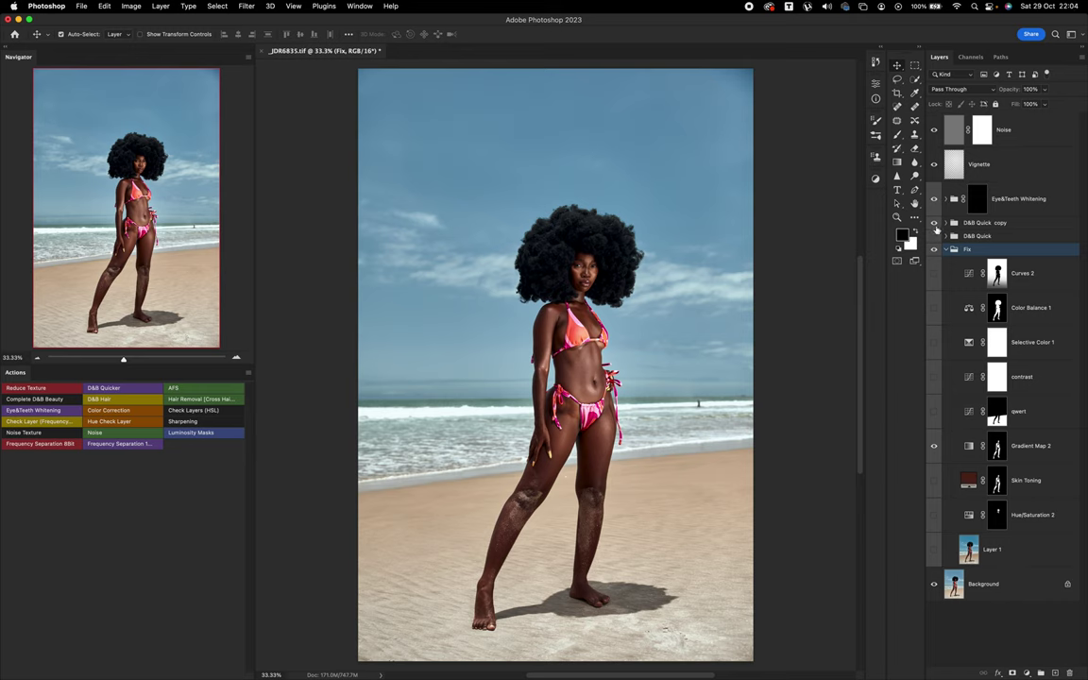
left_click_drag(933, 235, 933, 121)
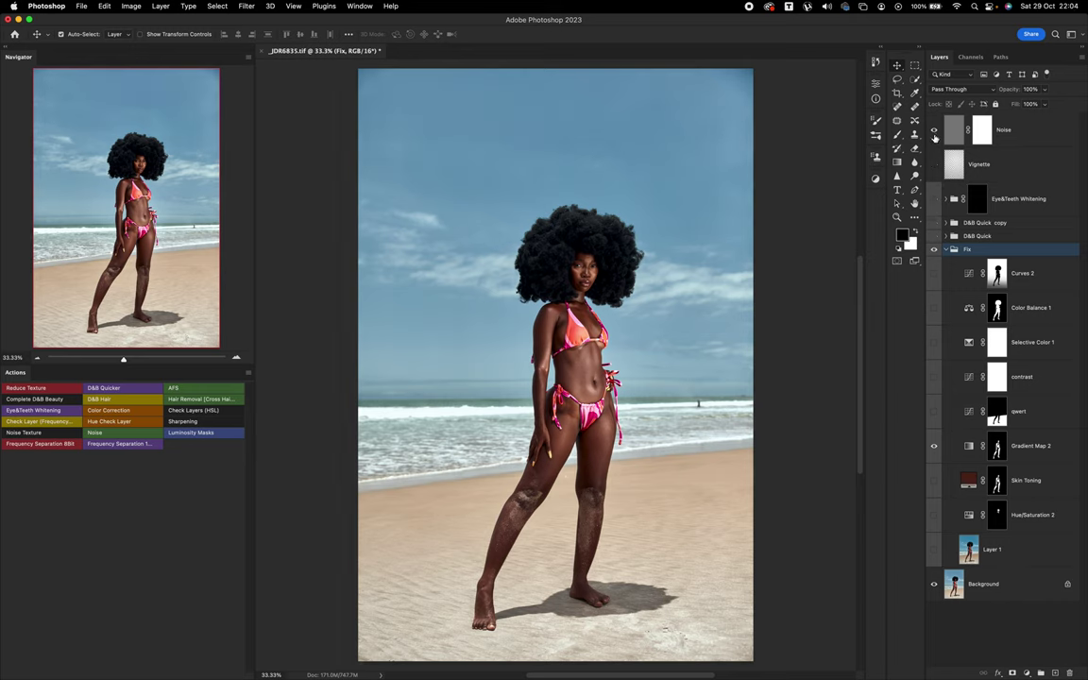
left_click(1006, 593)
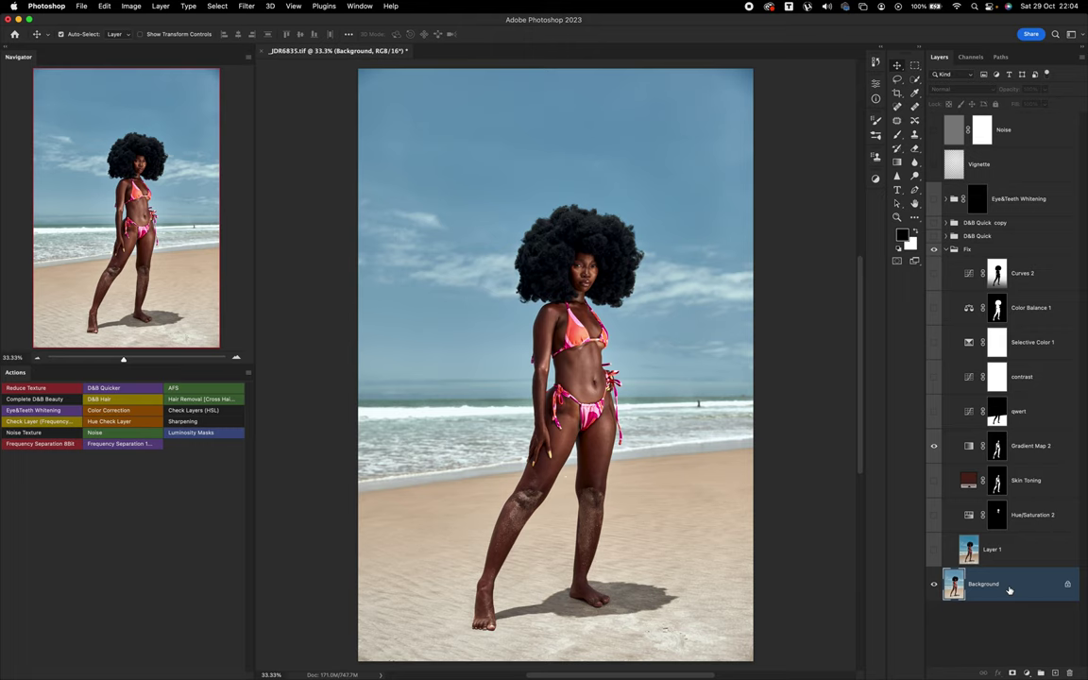
key("super+j")
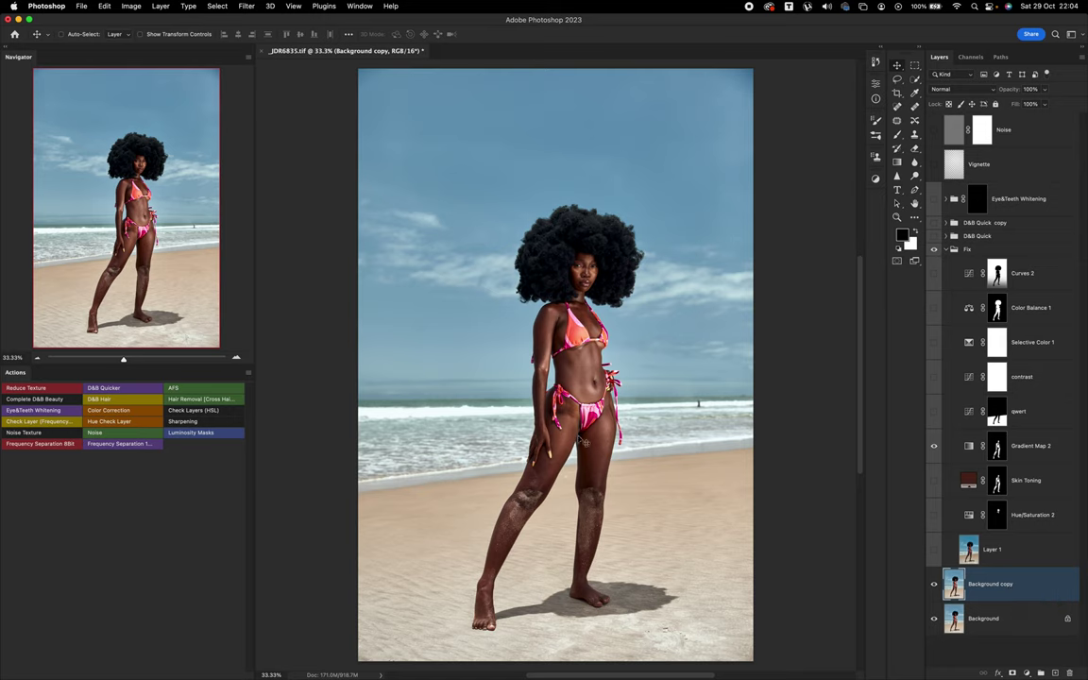
left_click(247, 7)
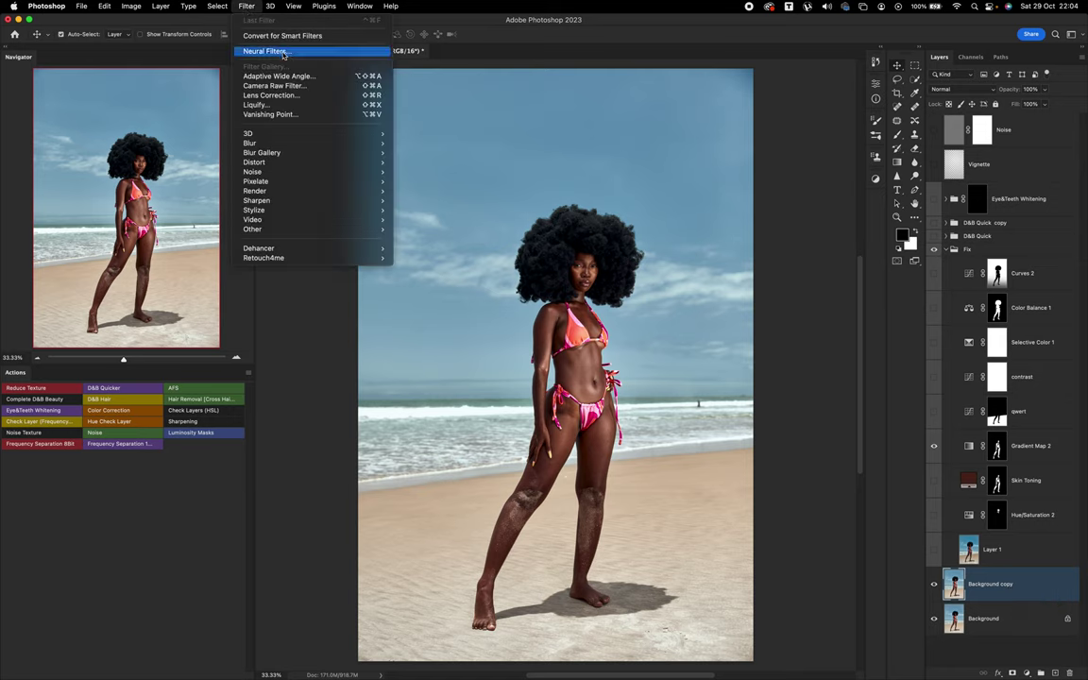
left_click(300, 87)
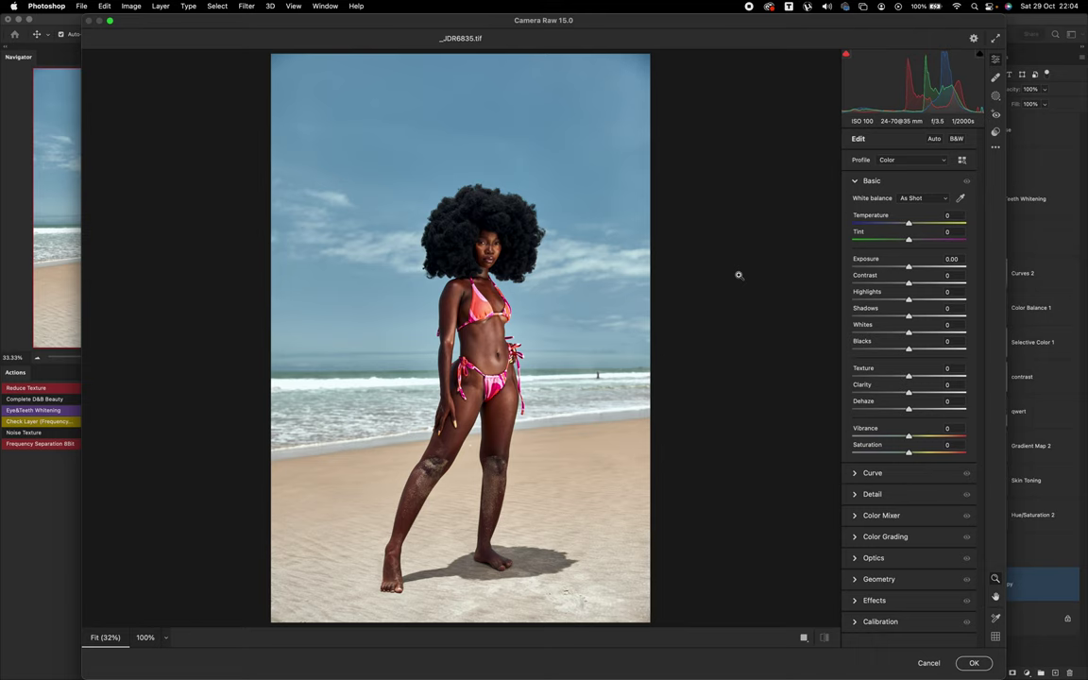
Step: Set the Color Mixer's Oranges luminance to -66 to darken the skin, checking it zoomed in
key("super+alt+shift+l")
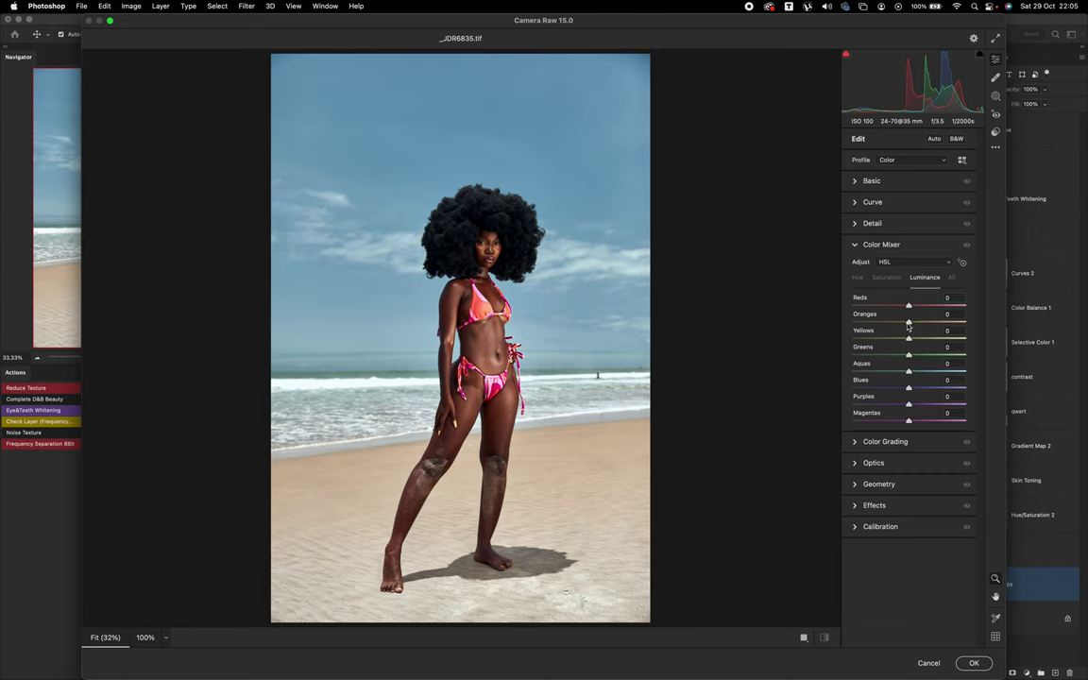
left_click_drag(909, 322, 863, 322)
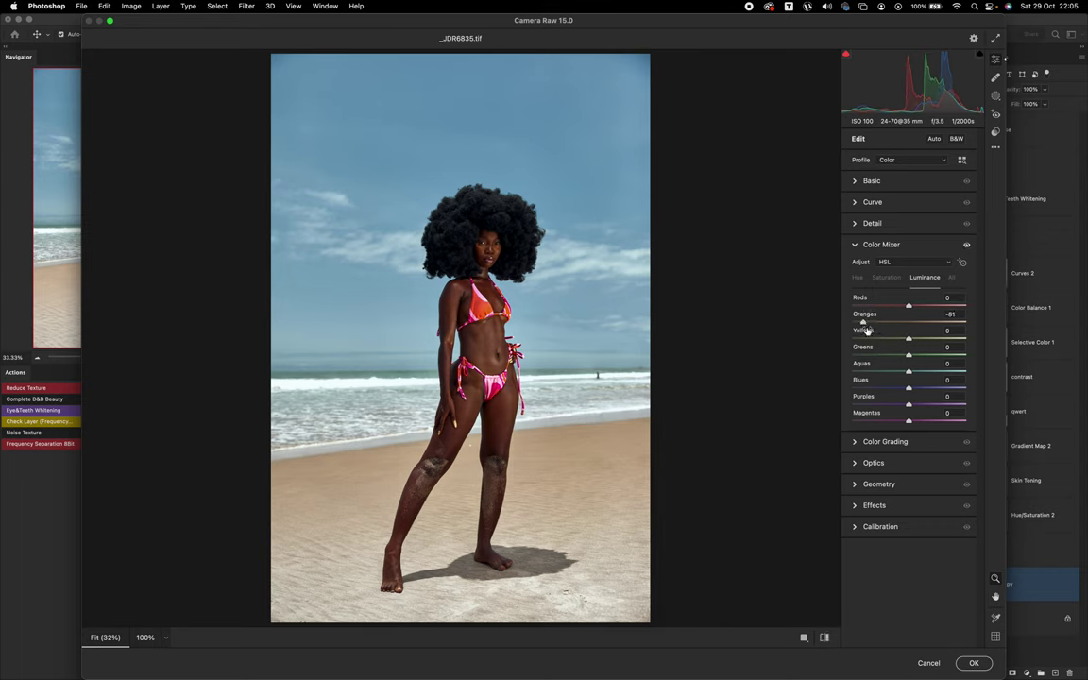
double_click(863, 322)
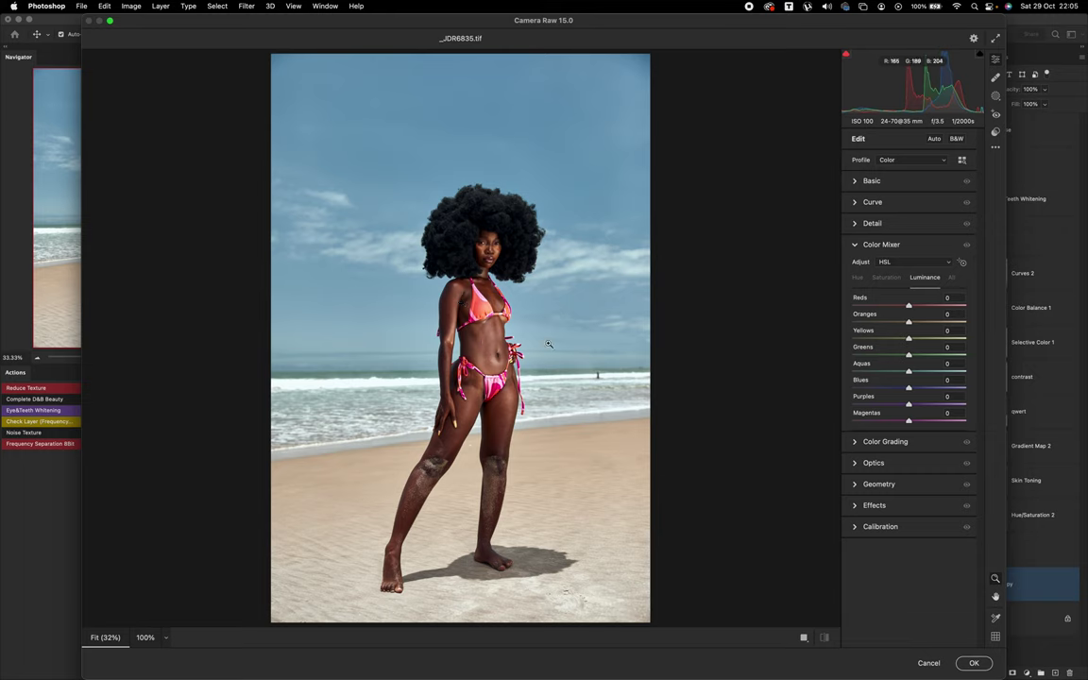
left_click_drag(909, 323, 871, 323)
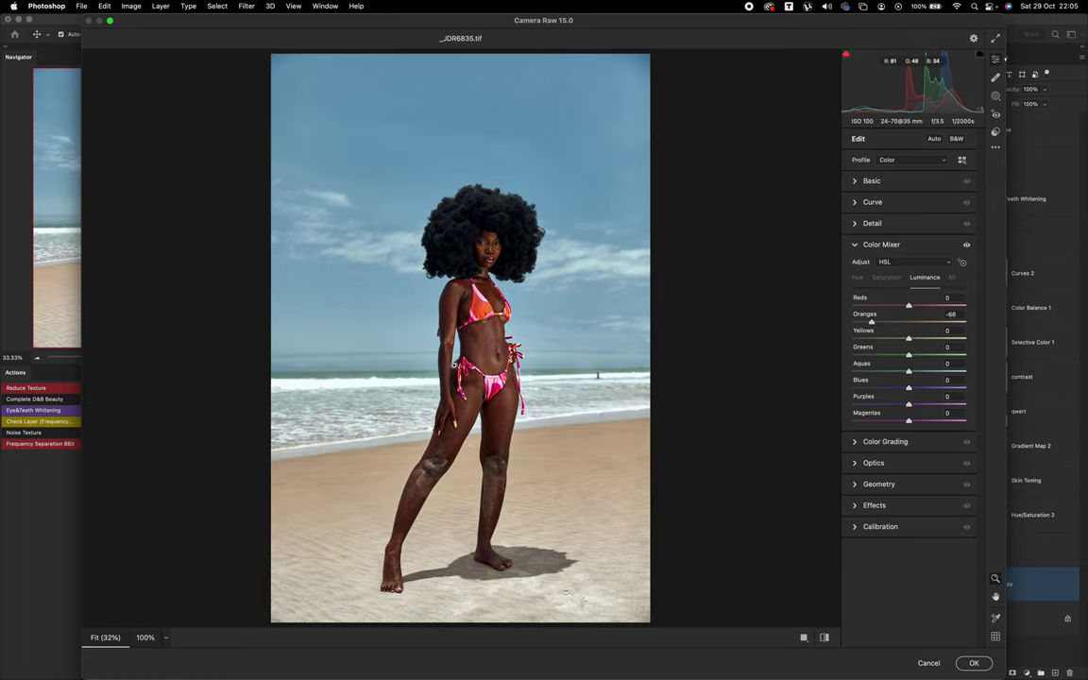
left_click_drag(439, 326, 548, 328)
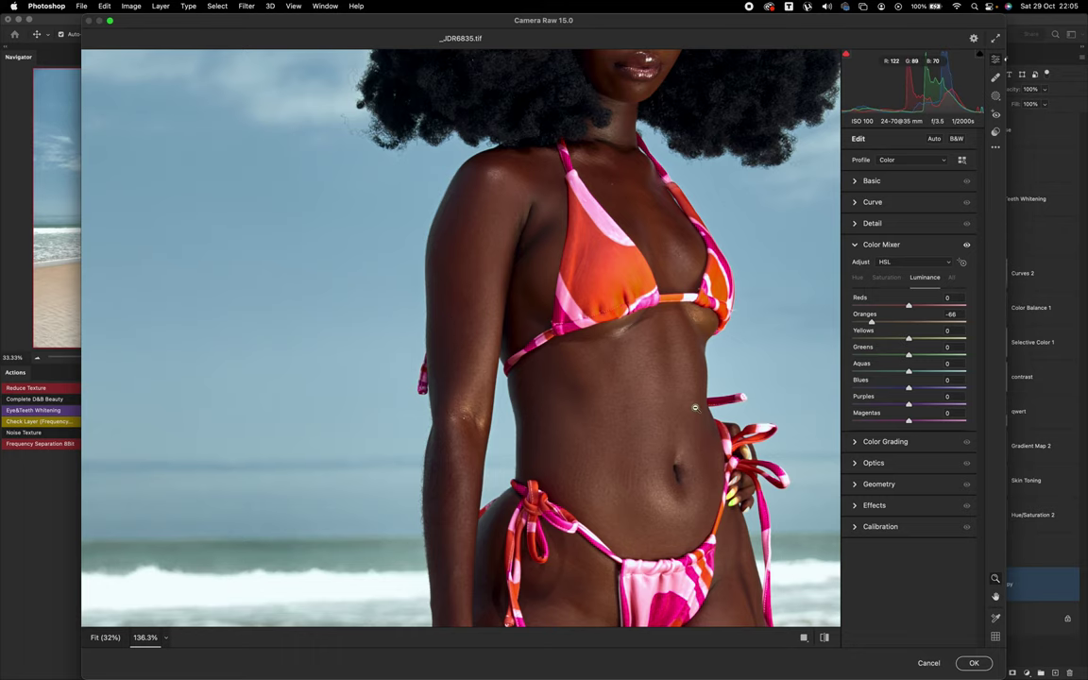
left_click_drag(672, 360, 553, 363)
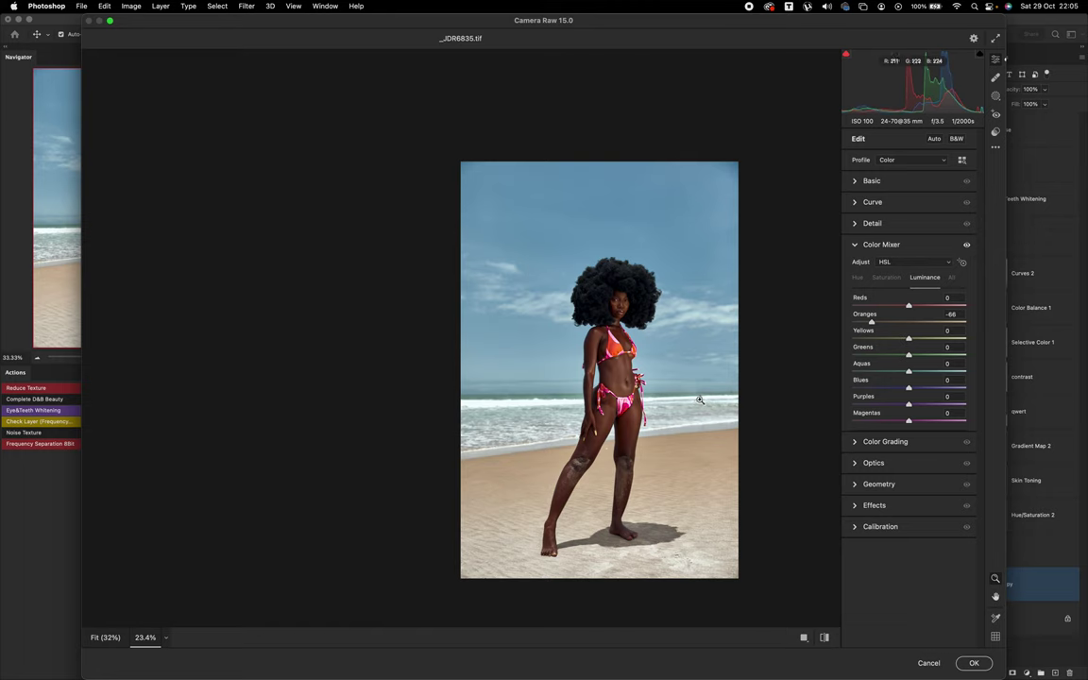
Step: Set the hue of Oranges to -8 and Reds to +6, then commit the edit to Background copy
left_click(861, 279)
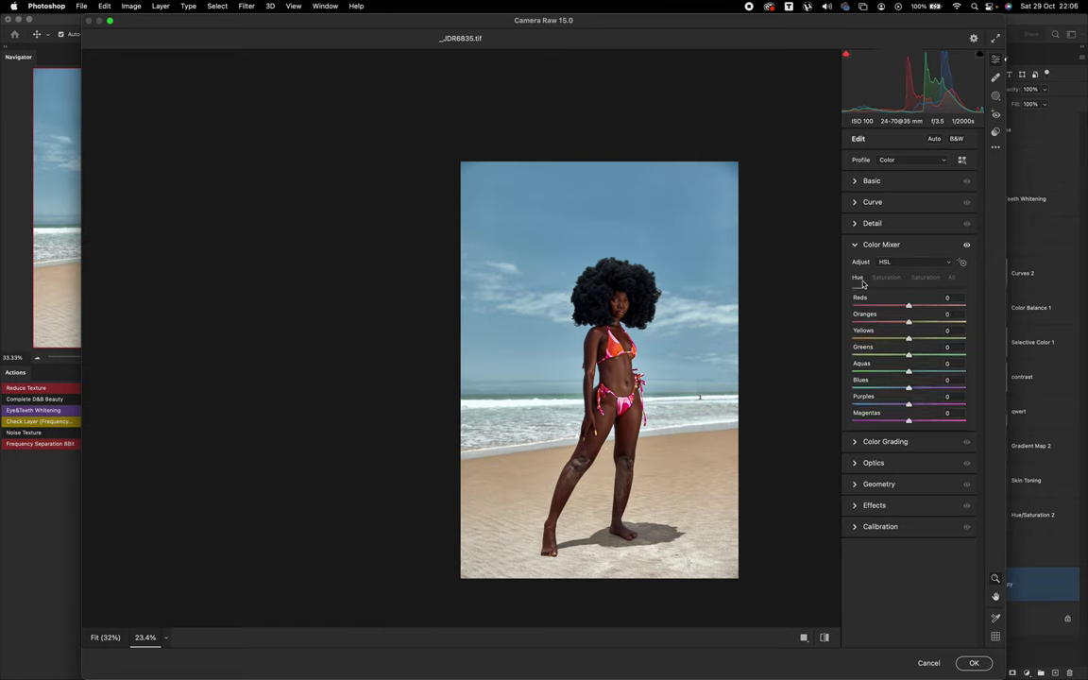
left_click_drag(909, 325, 905, 326)
left_click_drag(581, 357, 538, 316)
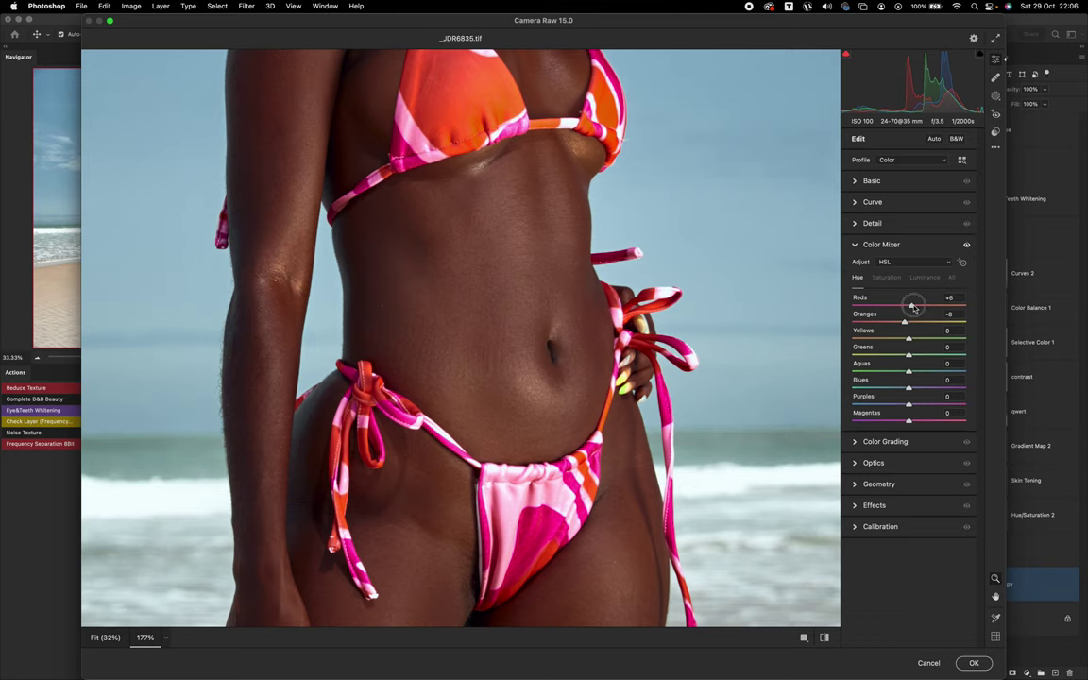
left_click_drag(909, 307, 914, 308)
left_click_drag(600, 314, 534, 365)
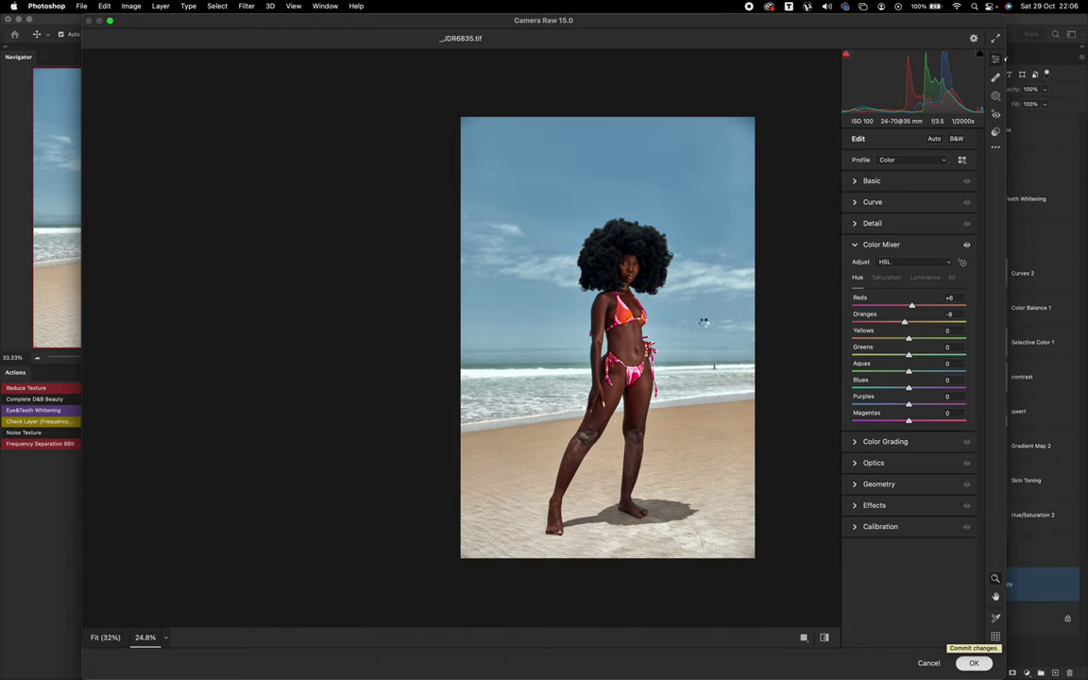
key("Return")
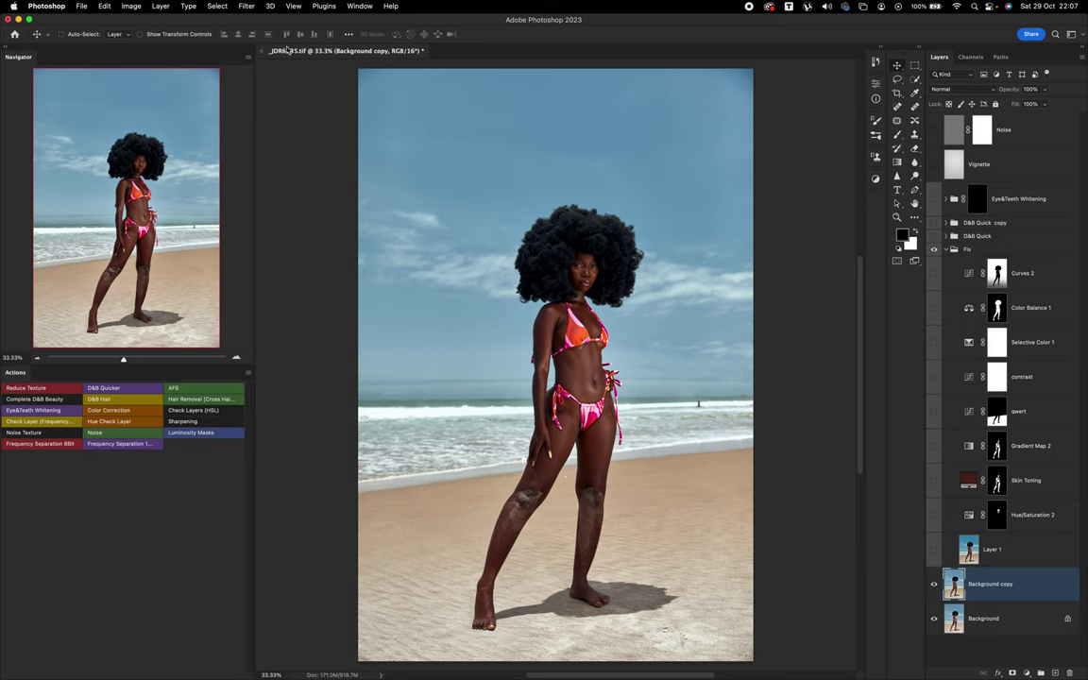
left_click(247, 7)
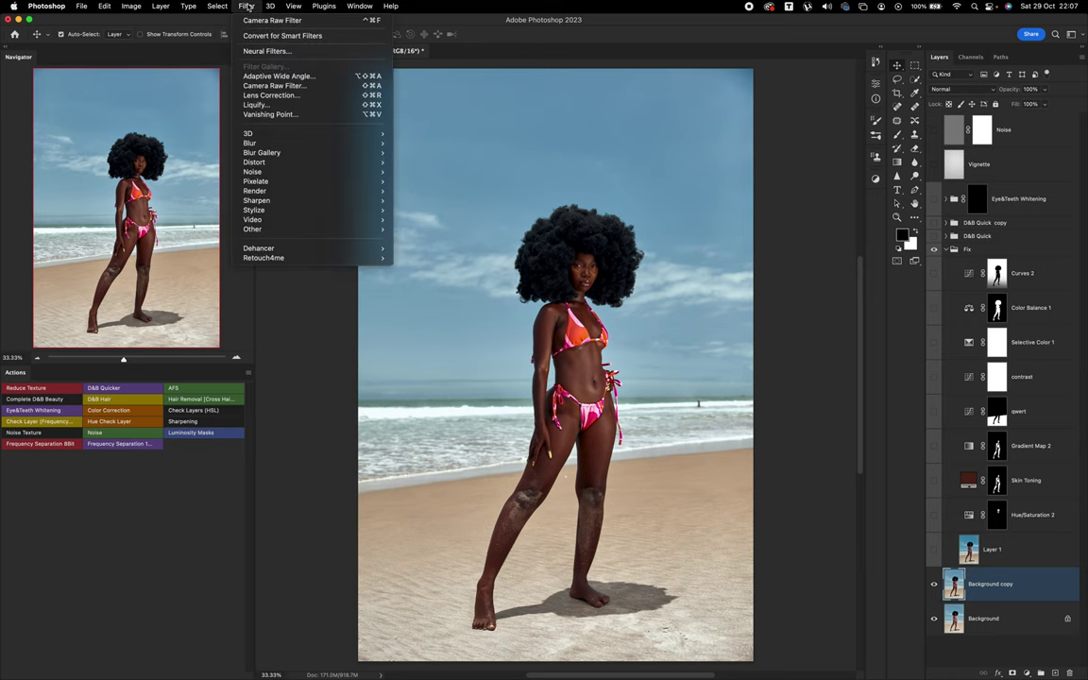
Step: Push the afro's outline rounder in Liquify with the Forward Warp brush, resizing the brush as needed
left_click(354, 108)
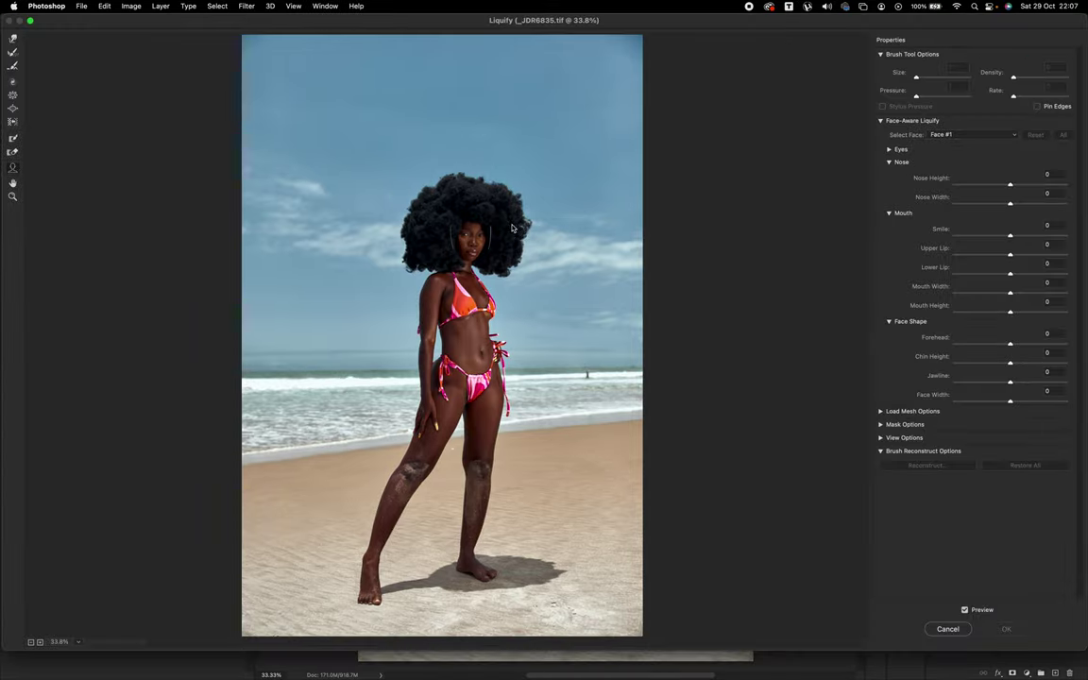
left_click(12, 39)
key("bracketleft")
key("bracketleft")
key("bracketleft")
key("bracketleft")
key("bracketleft")
key("bracketleft")
key("bracketright")
left_click_drag(395, 175, 387, 163)
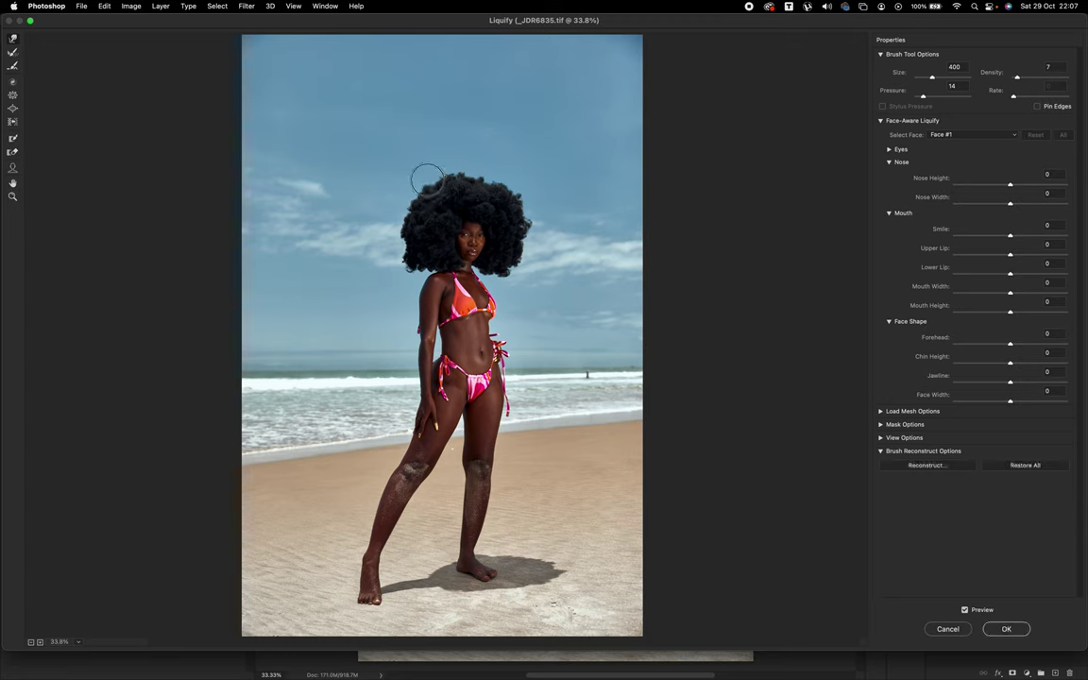
key("bracketright")
key("bracketleft")
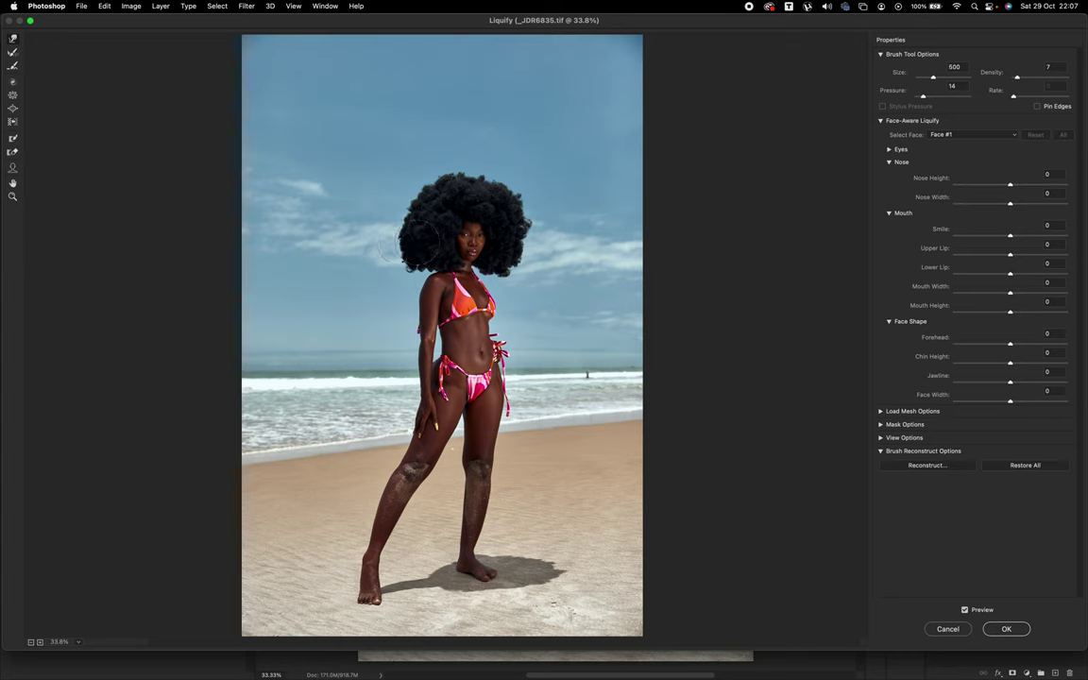
key("bracketleft")
key("bracketright")
key("bracketright")
key("bracketright")
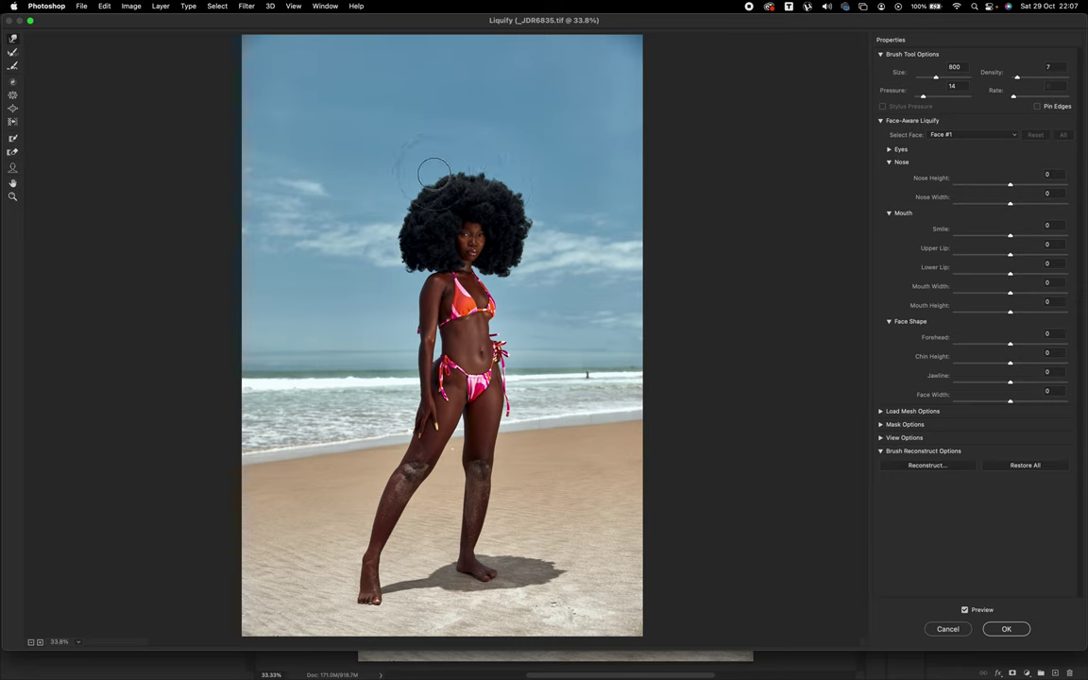
key("bracketright")
key("bracketright")
key("bracketleft")
key("bracketleft")
key("bracketleft")
key("bracketleft")
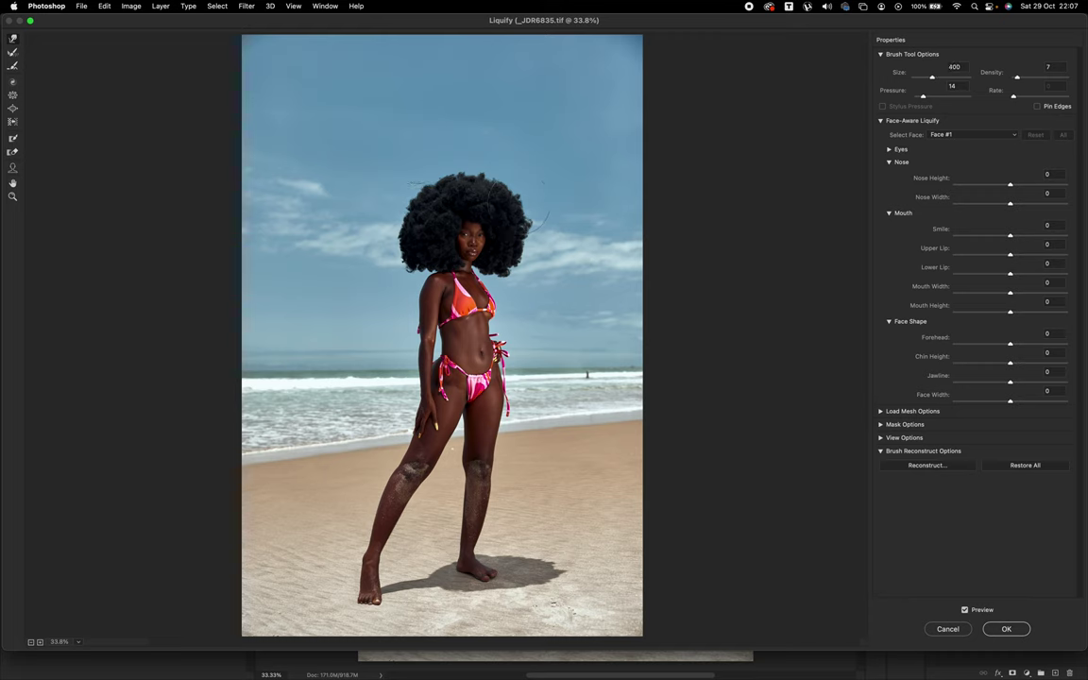
key("bracketleft")
Step: Compare the reshaped hair against the original, then apply the Liquify warp
left_click(965, 611)
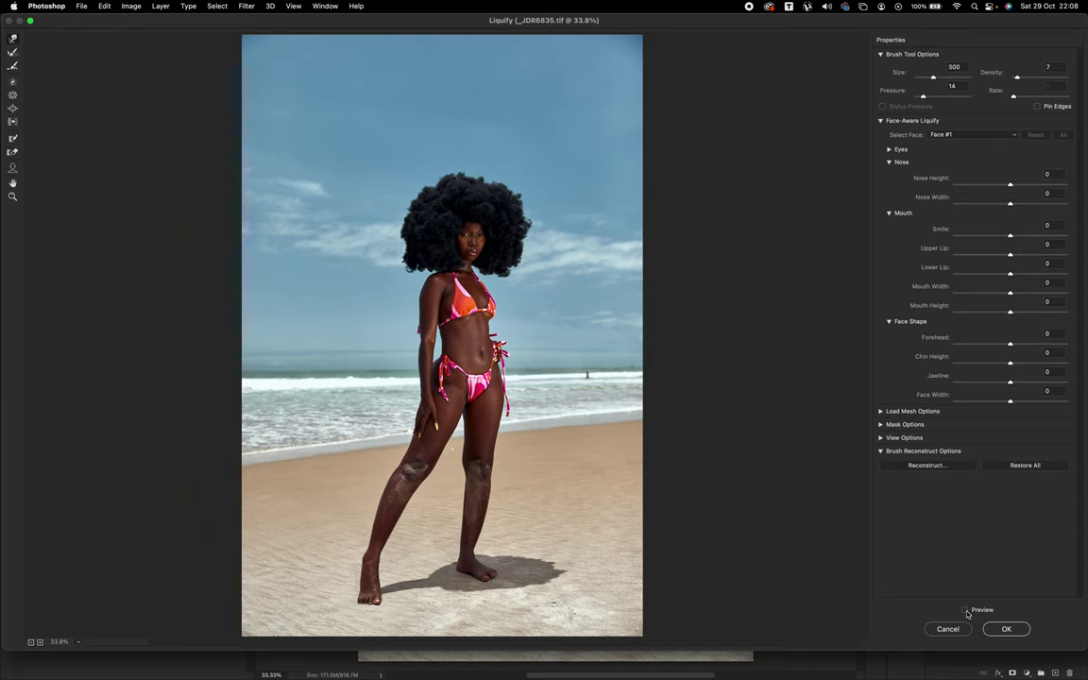
left_click(965, 611)
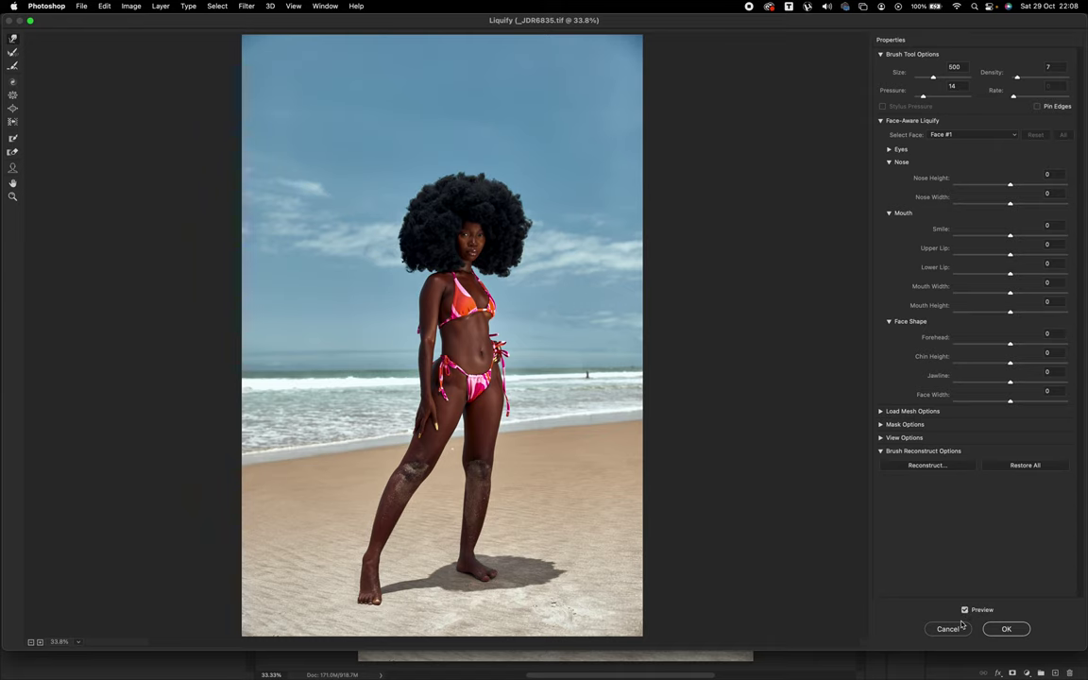
left_click(1005, 628)
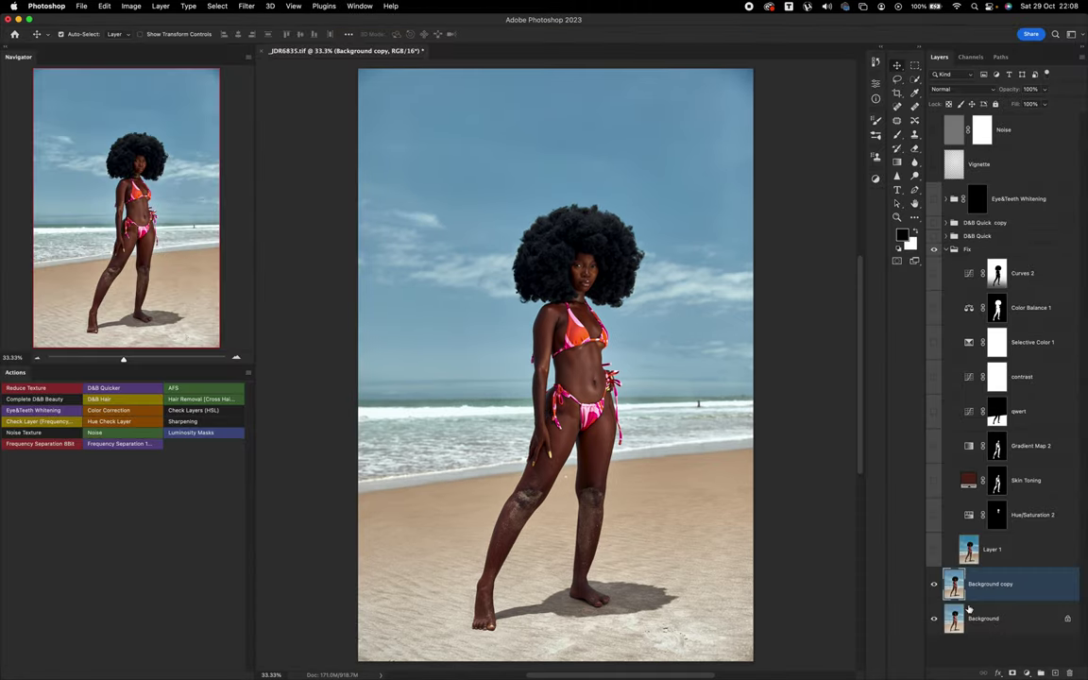
Step: Check the Background copy layer's effect by toggling it, then delete it
left_click(934, 585)
left_click(935, 585)
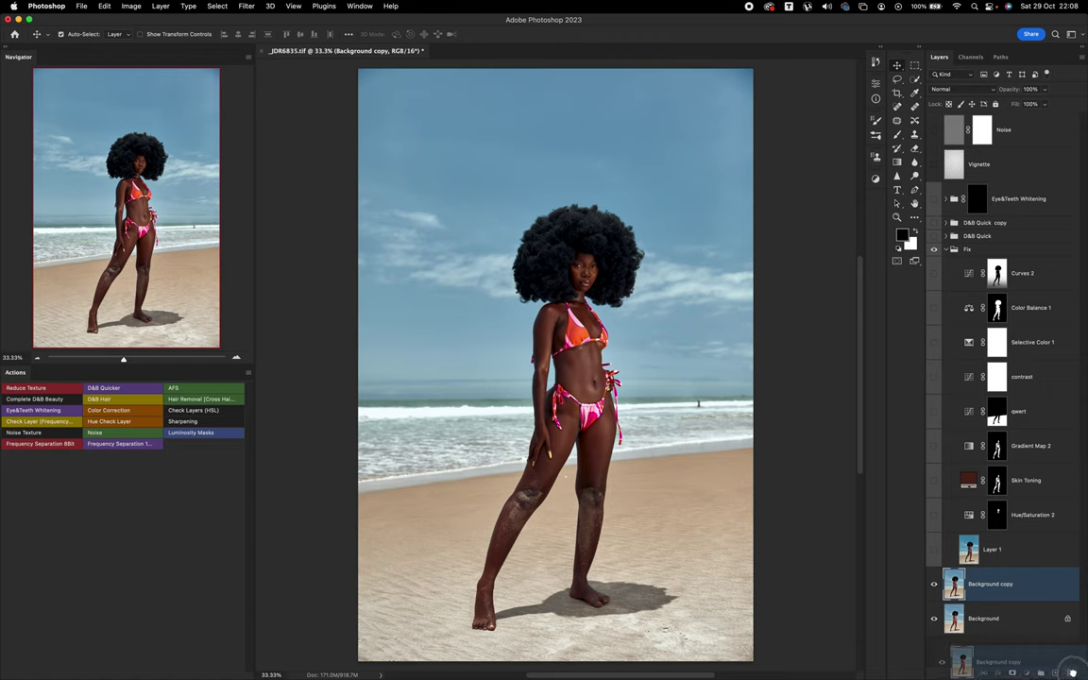
key("super+e")
Step: Turn on the retouched Layer 1 and toggle it to compare against the original beach shot
left_click(934, 552)
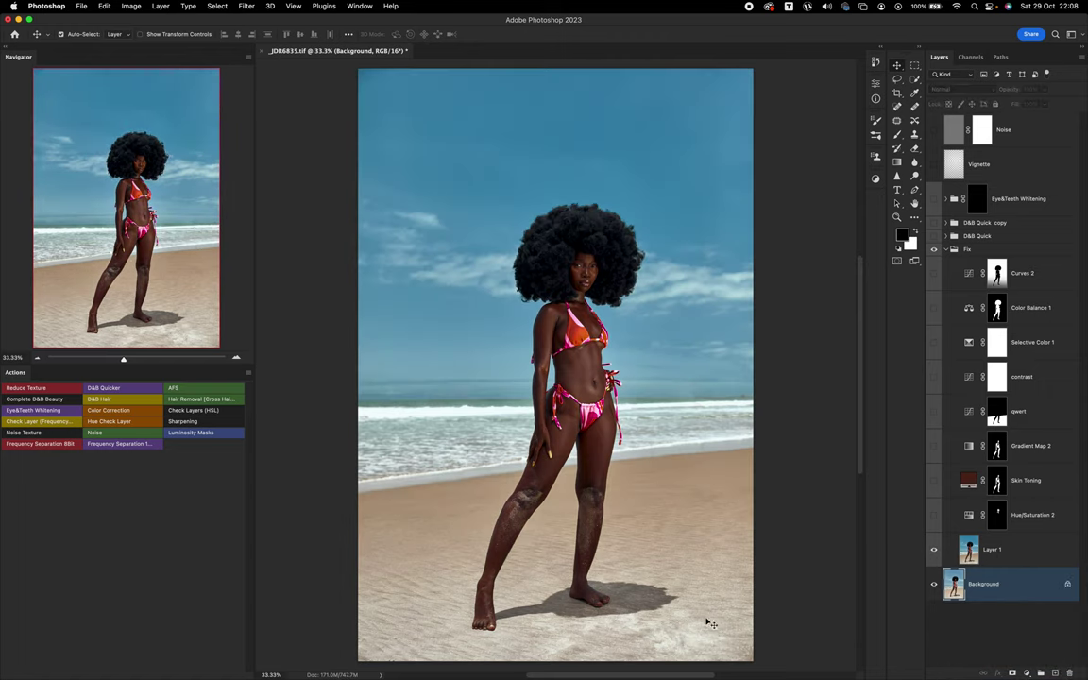
left_click(935, 551)
left_click(935, 551)
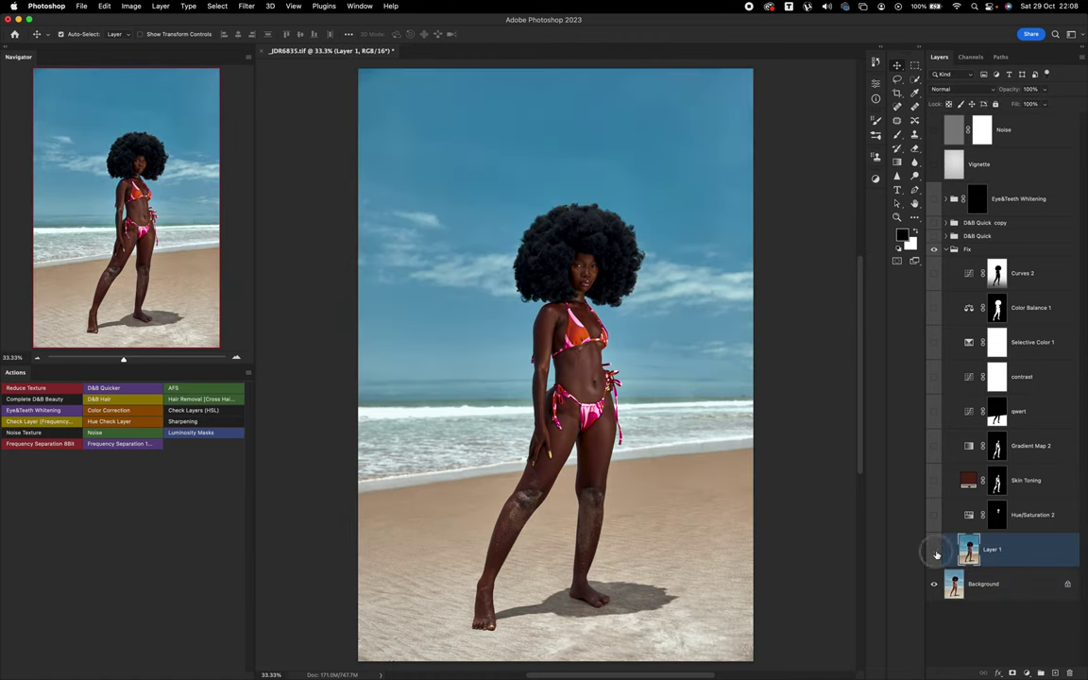
left_click(935, 552)
left_click(935, 552)
Step: Zoom in on the waves and face, compare Layer 1 on and off, and select Hue/Saturation 2
left_click_drag(679, 399, 794, 383)
left_click(935, 551)
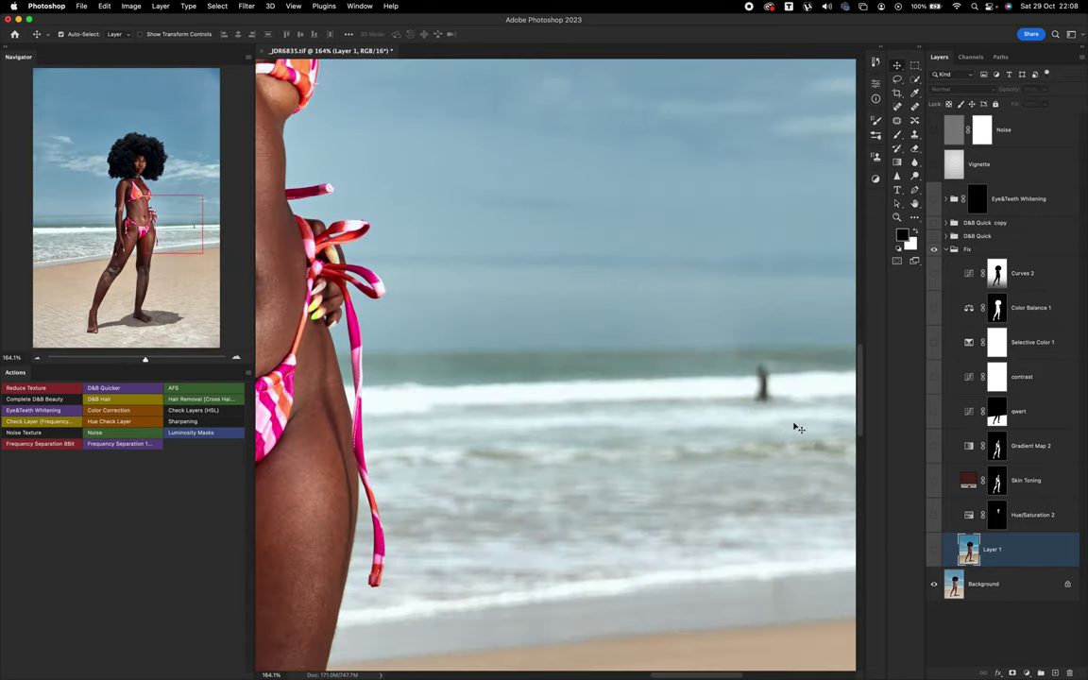
scroll(641, 437, "up", 10)
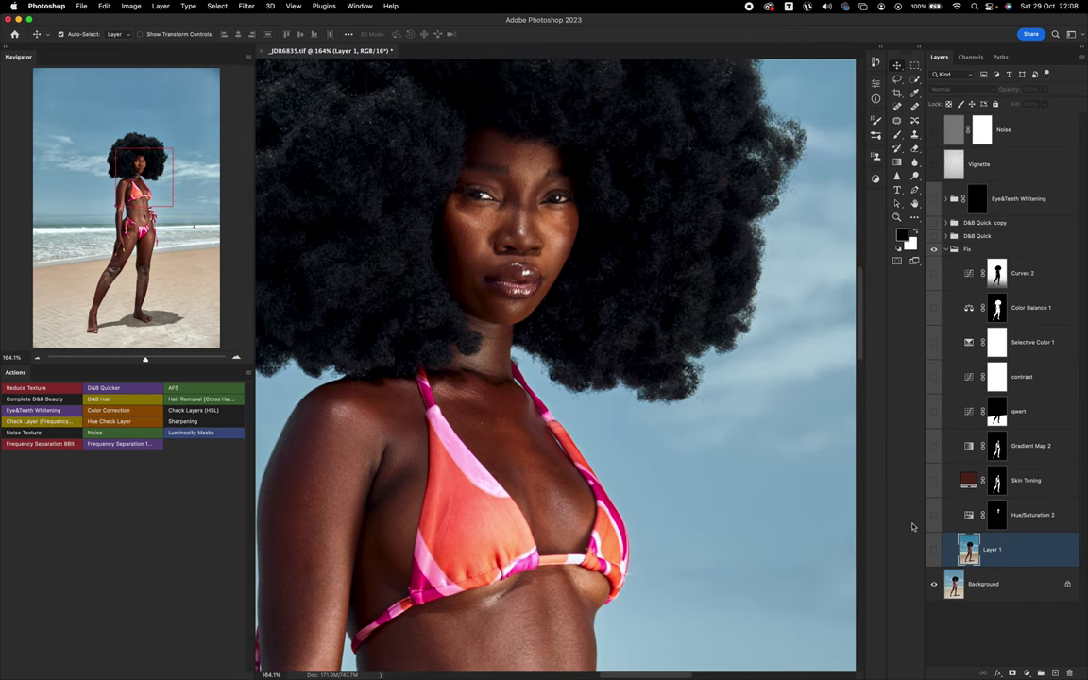
left_click(936, 552)
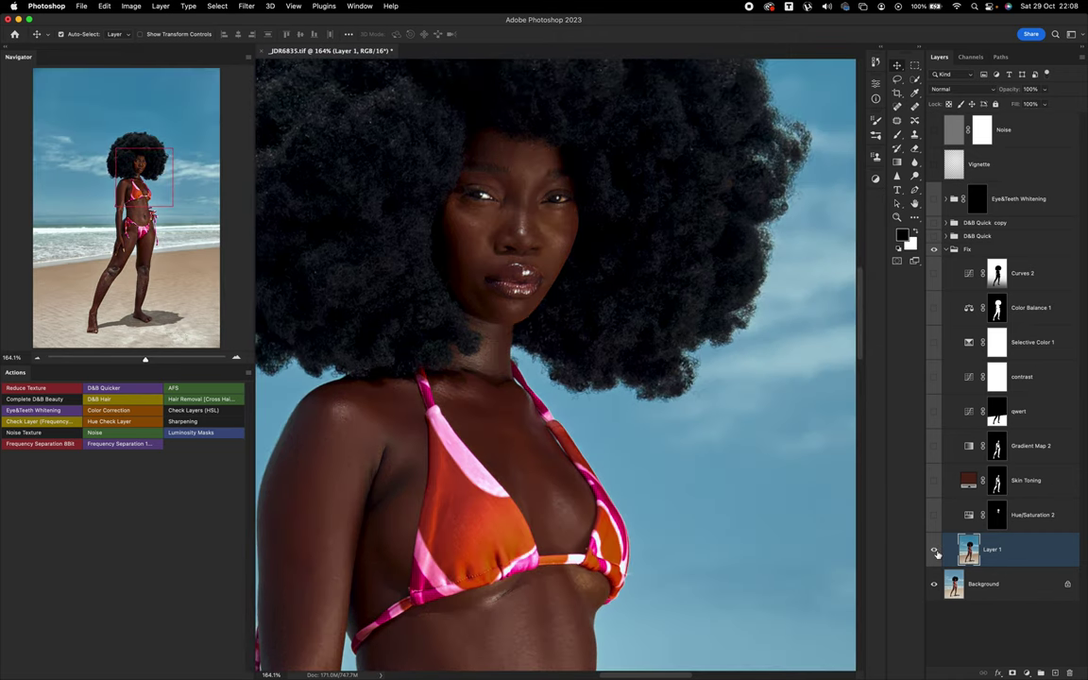
left_click(935, 553)
left_click(935, 552)
scroll(694, 513, "down", 6)
scroll(694, 513, "down", 5)
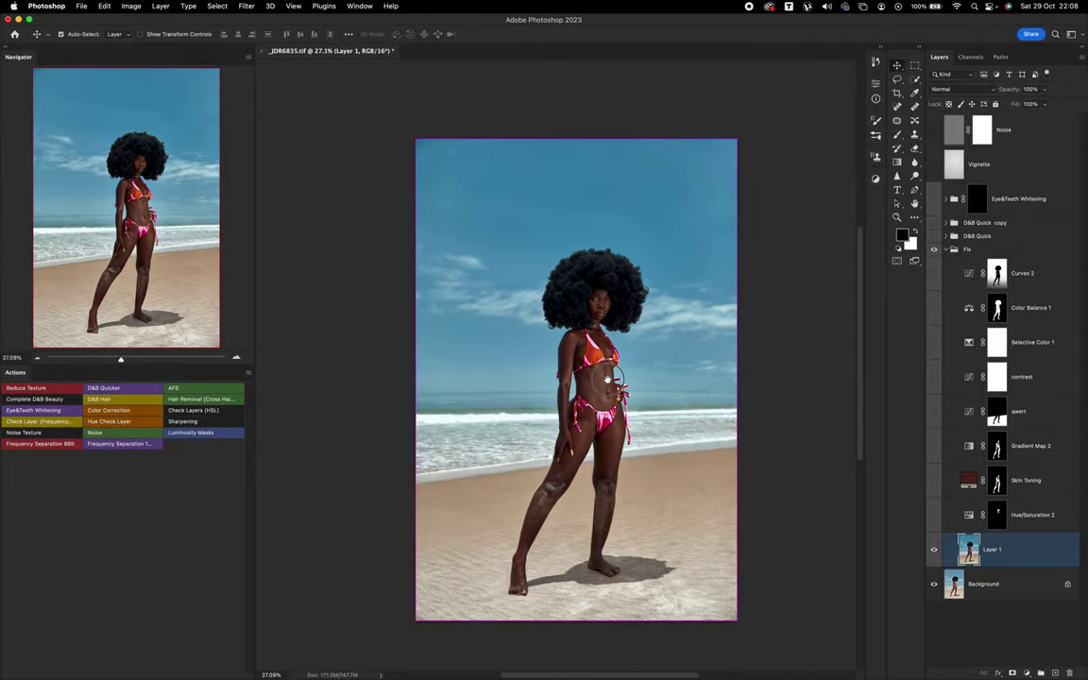
scroll(640, 409, "right", 1)
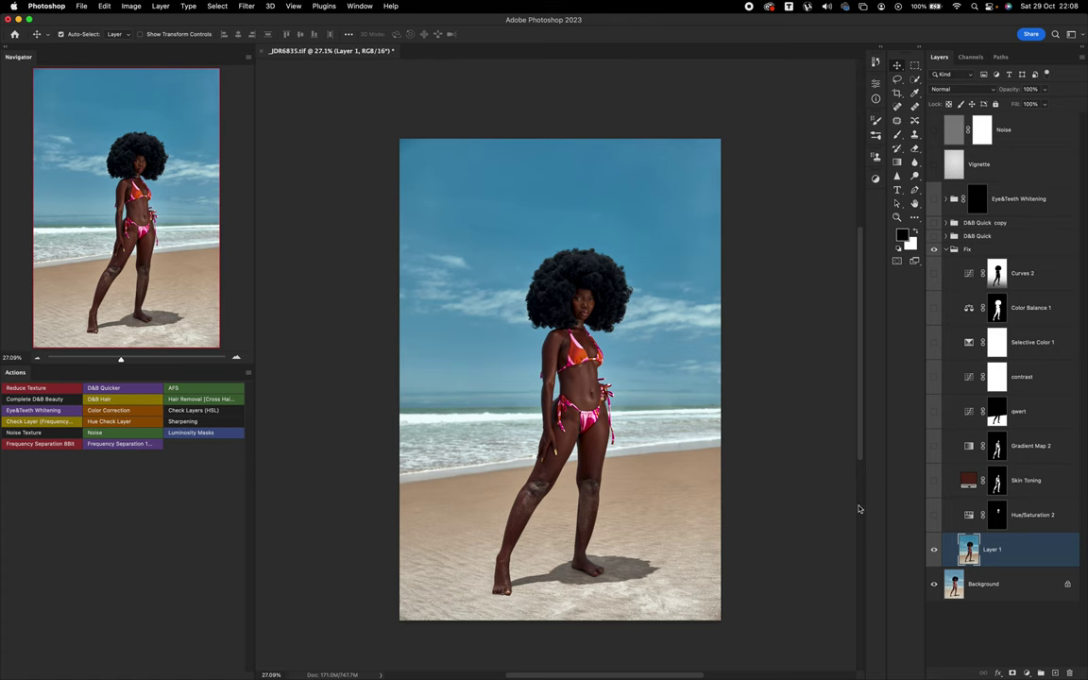
scroll(601, 301, "up", 3)
scroll(601, 300, "up", 3)
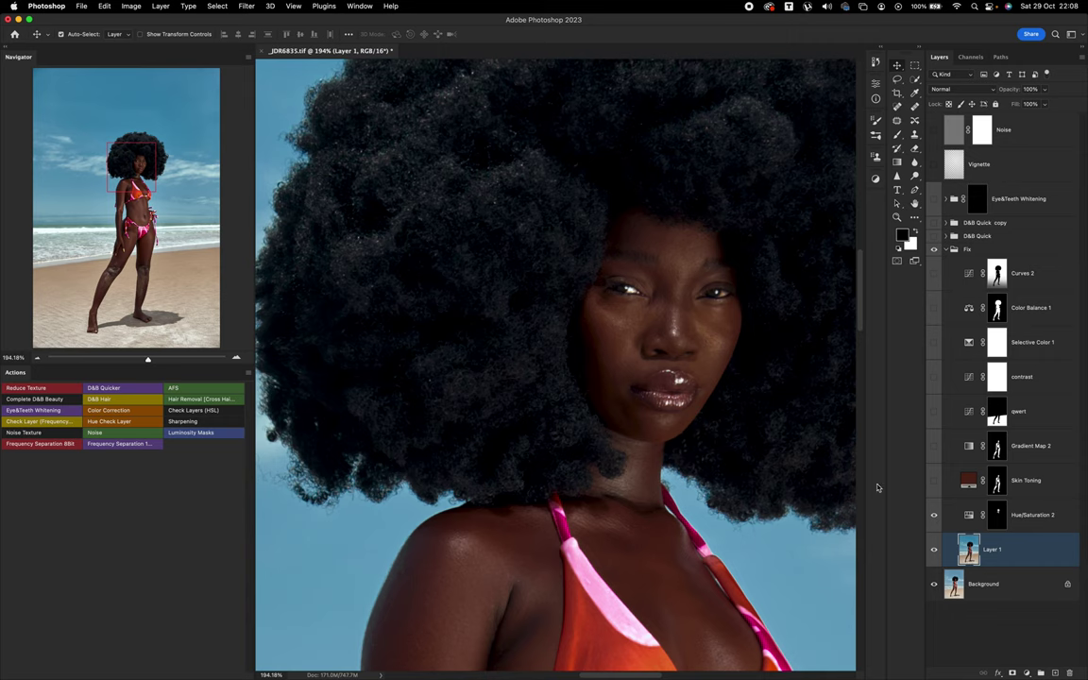
left_click(973, 517)
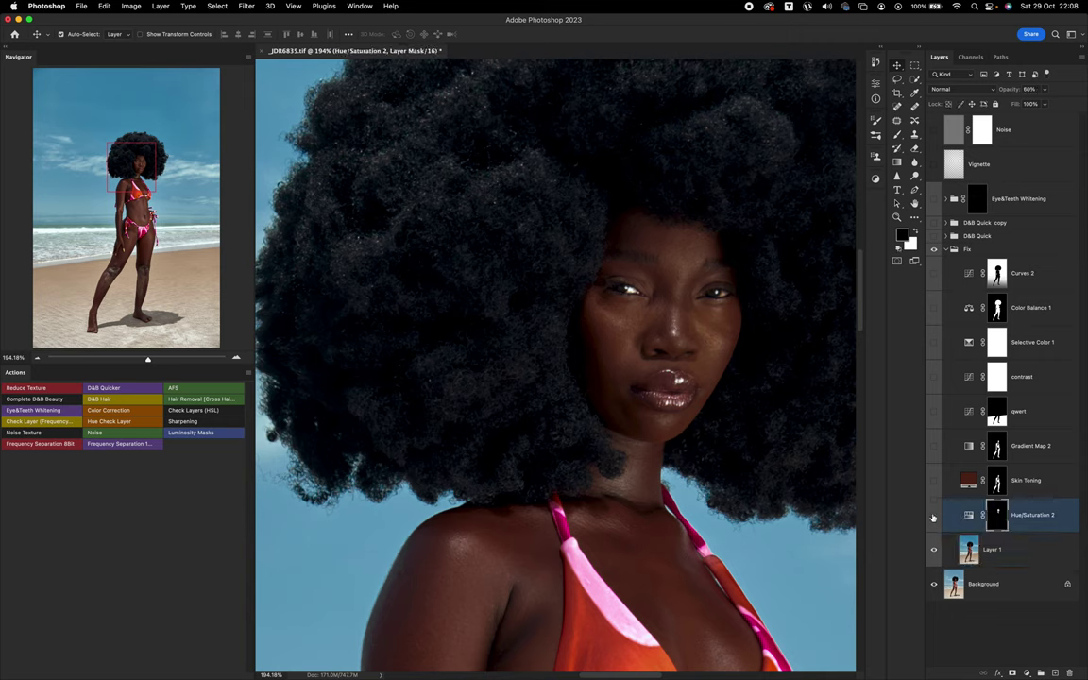
left_click(933, 518)
left_click(934, 517)
left_click_drag(695, 465, 675, 388)
scroll(675, 389, "down", 5)
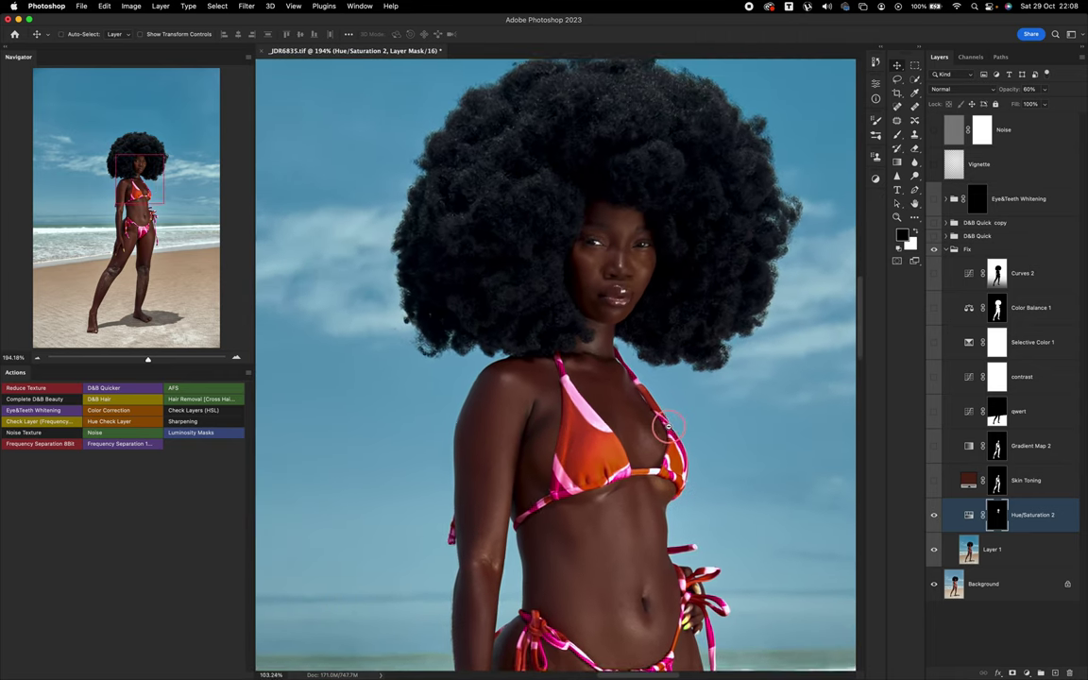
scroll(707, 432, "up", 3)
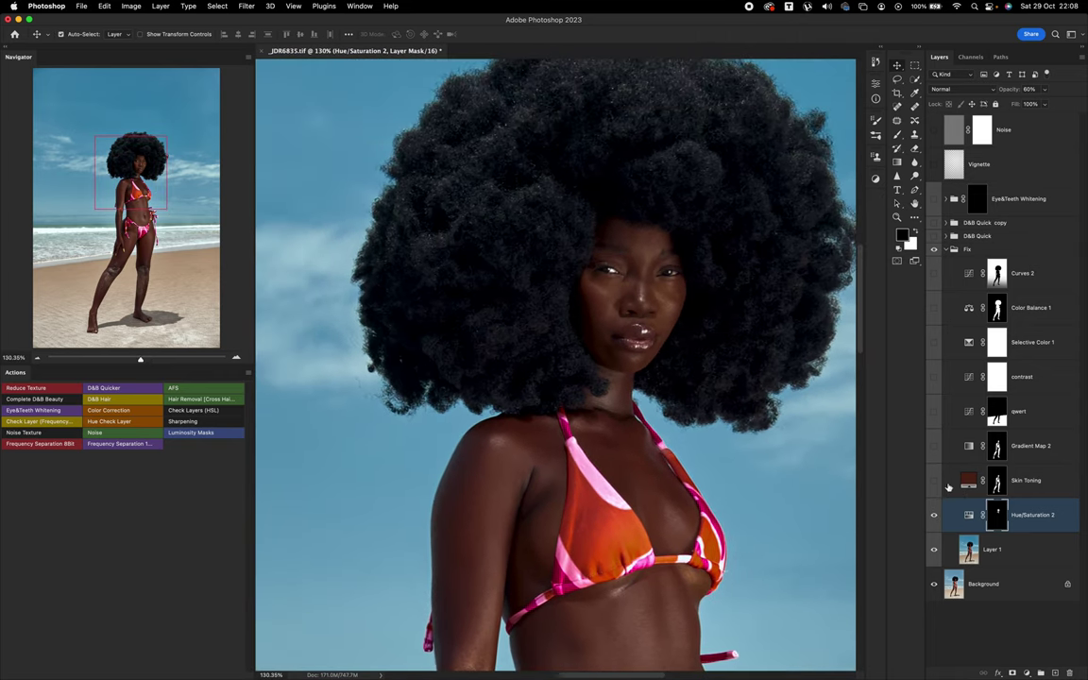
left_click(968, 481)
left_click(1027, 671)
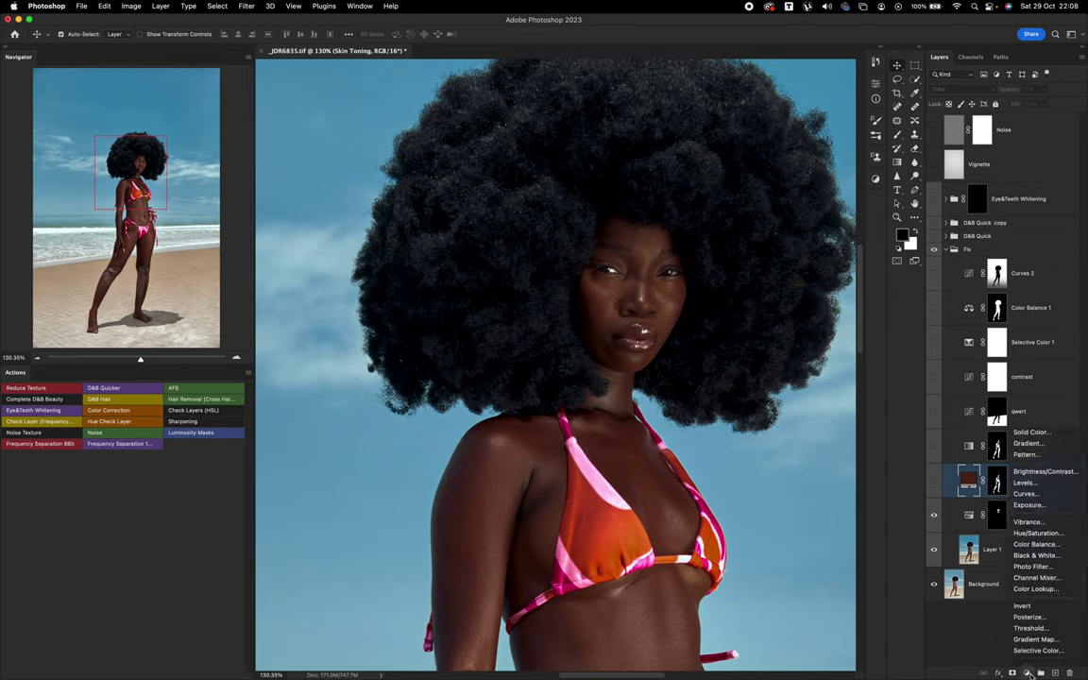
key("Escape")
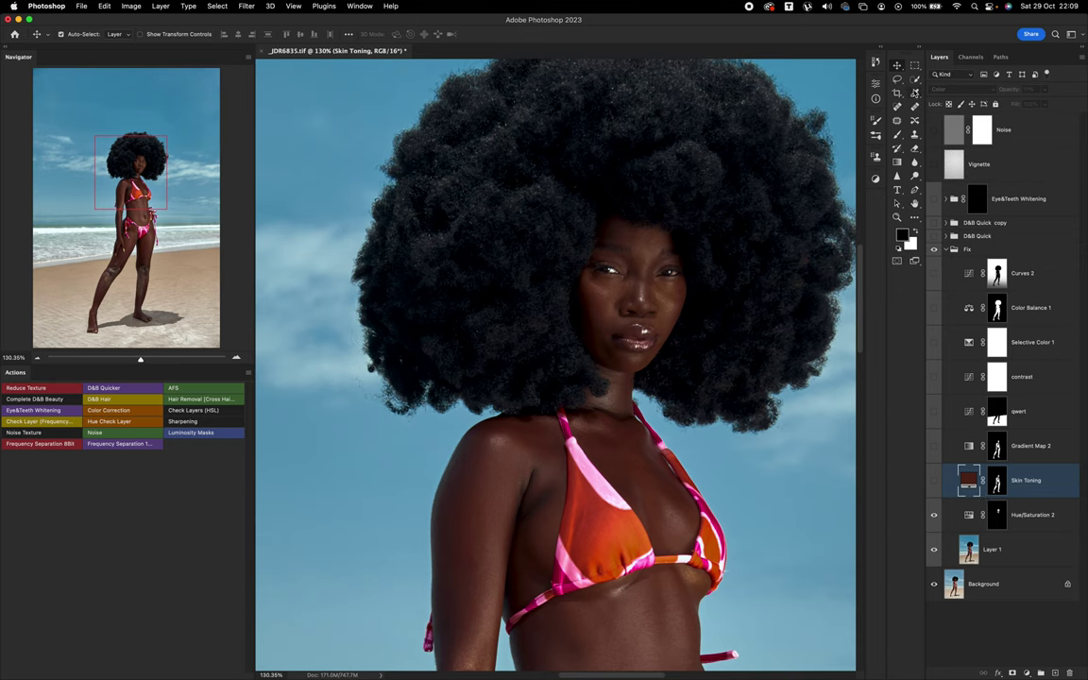
left_click(914, 92)
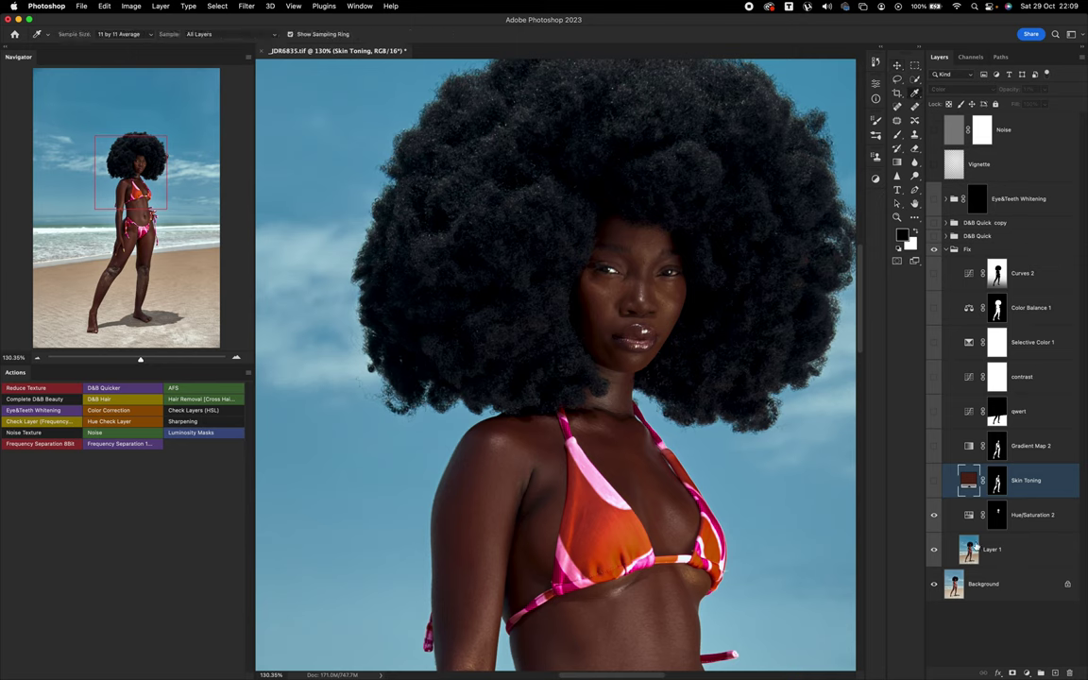
Step: Sample the dark reddish-brown skin tone on the model's chest as the foreground colour
key("alt+[")
key("alt+[")
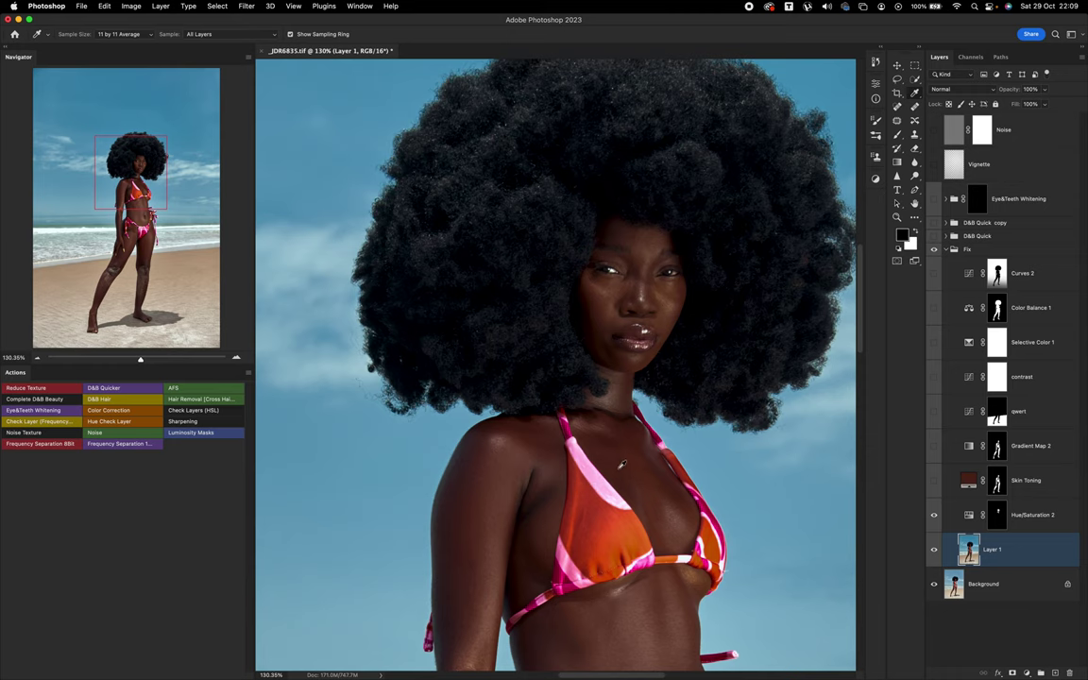
scroll(636, 418, "down", 5)
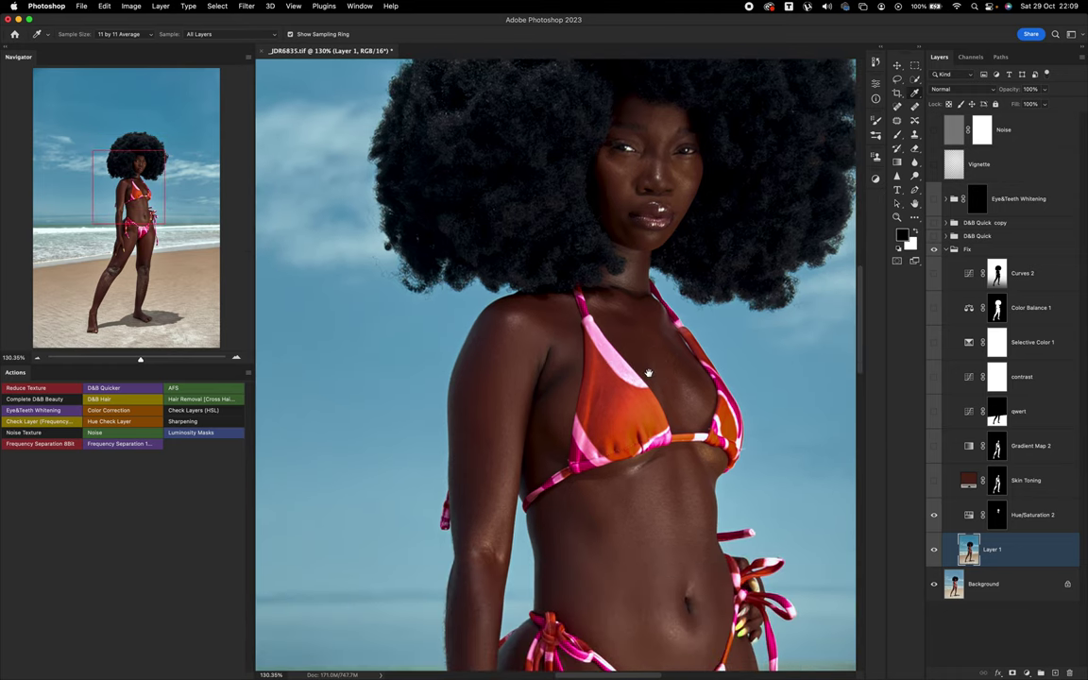
scroll(665, 402, "down", 5)
scroll(662, 398, "up", 6)
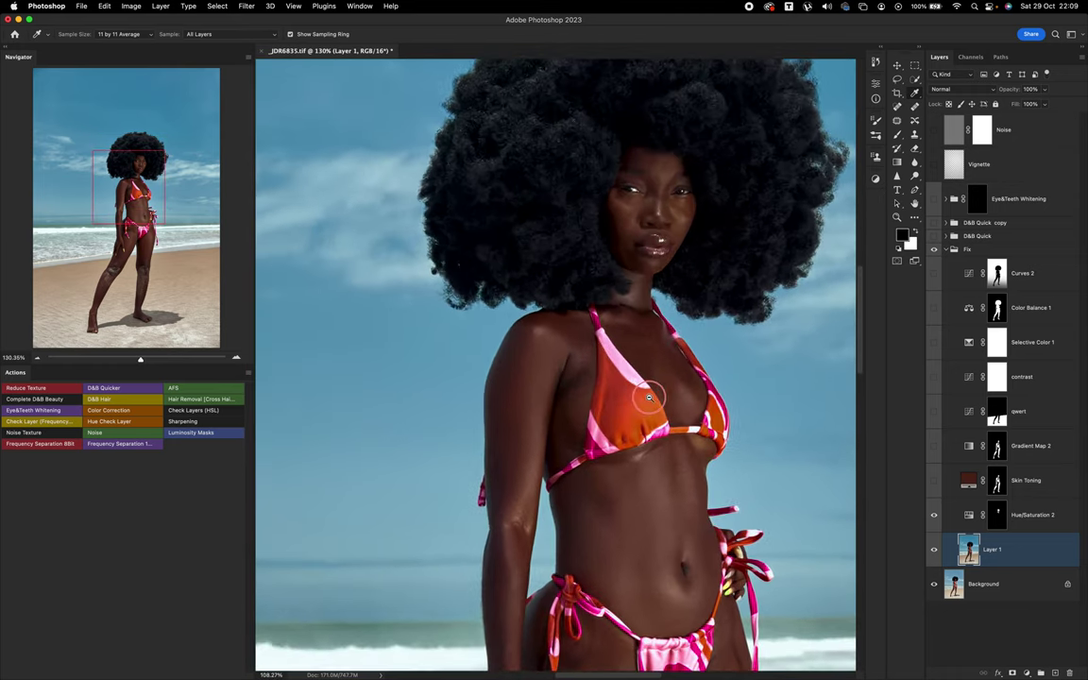
left_click(630, 333)
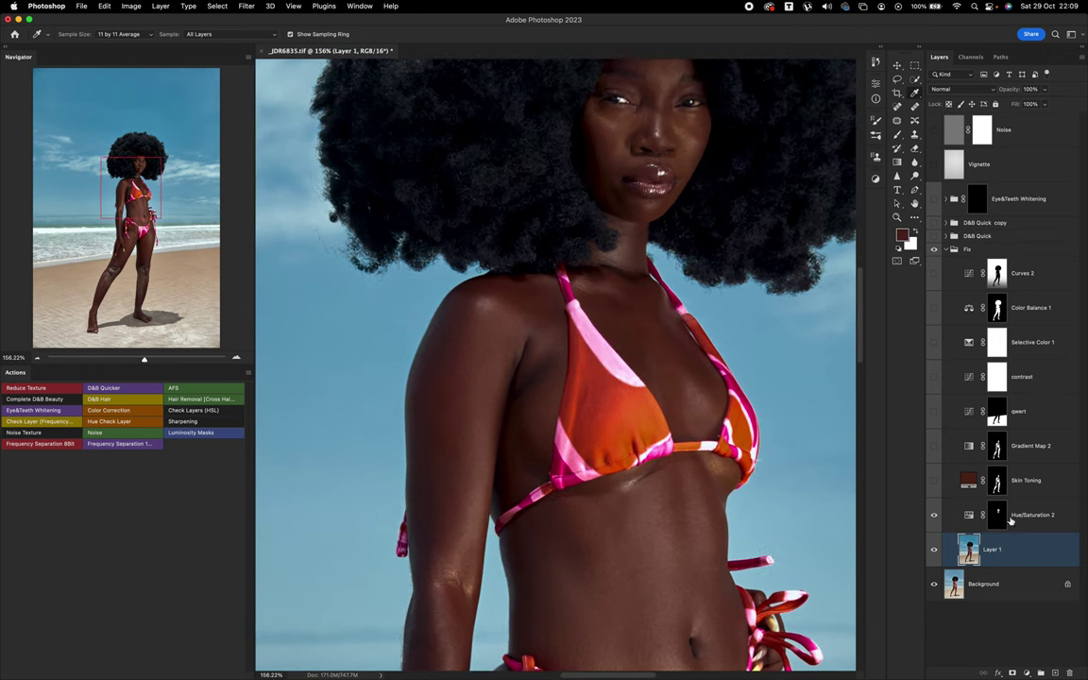
Step: Add a reddish-brown Solid Color fill layer above Hue/Saturation 2 and bring up its blend modes
left_click(1009, 519)
left_click(1028, 672)
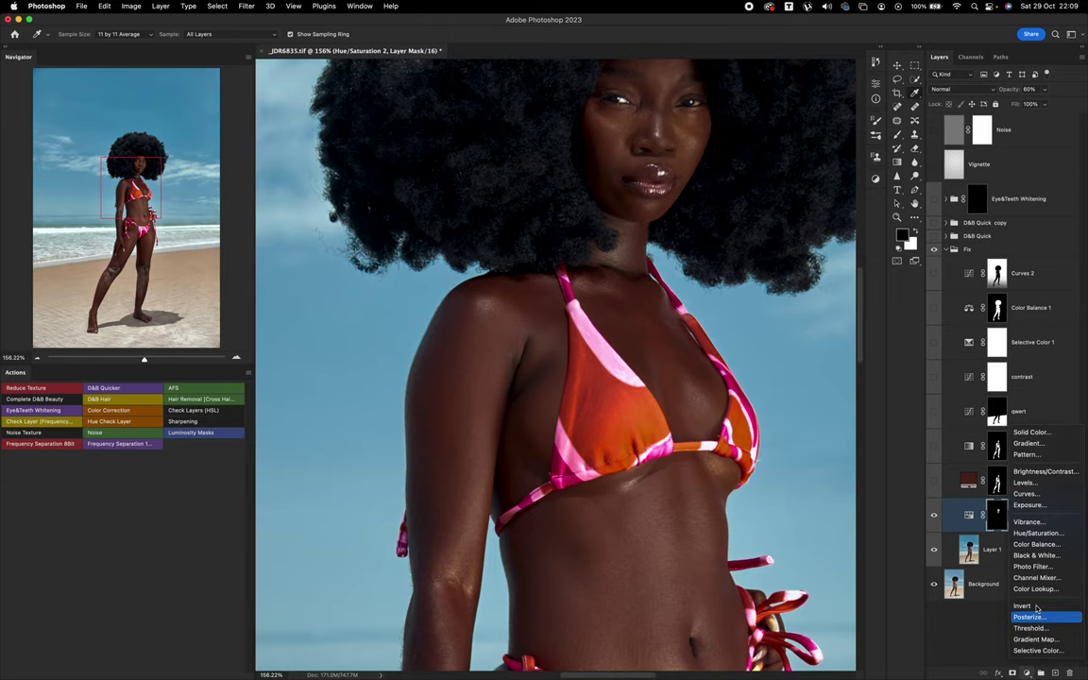
left_click(1021, 356)
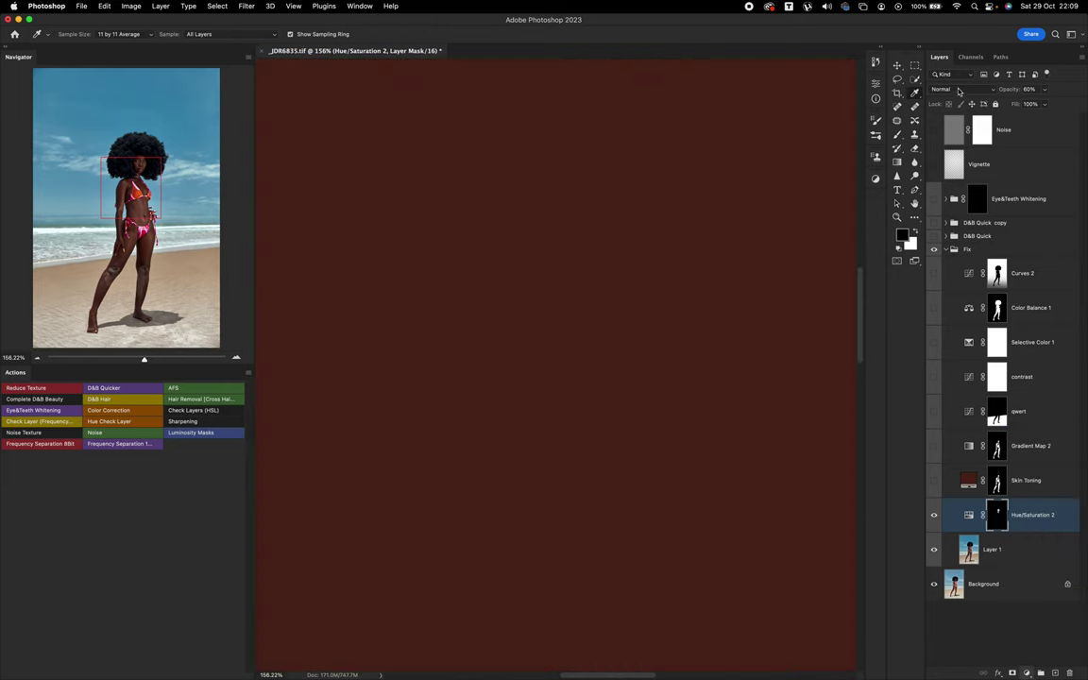
left_click(938, 146)
left_click(949, 89)
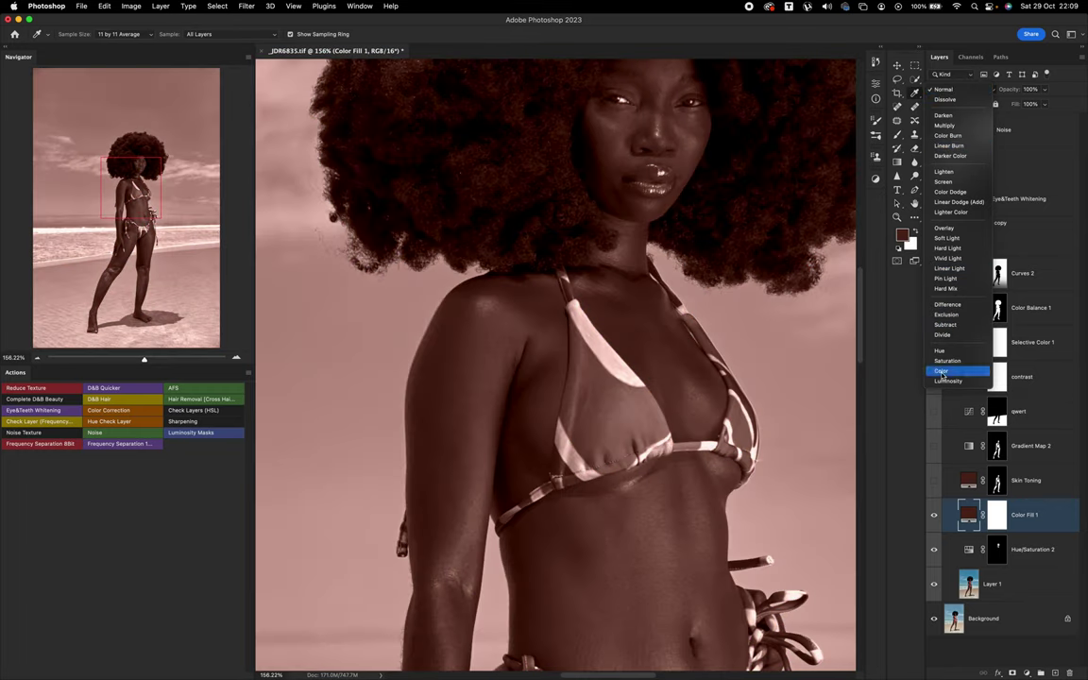
Step: Set Color Fill 1 to Color mode, invert its mask to black, then delete the layer
left_click(940, 374)
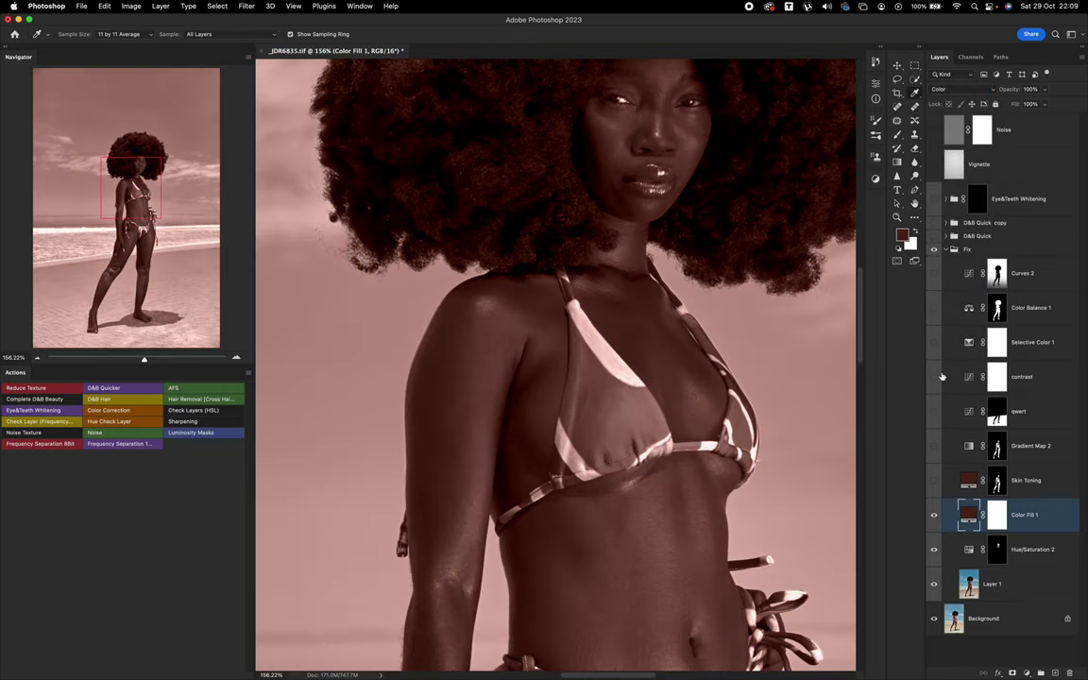
left_click(999, 519)
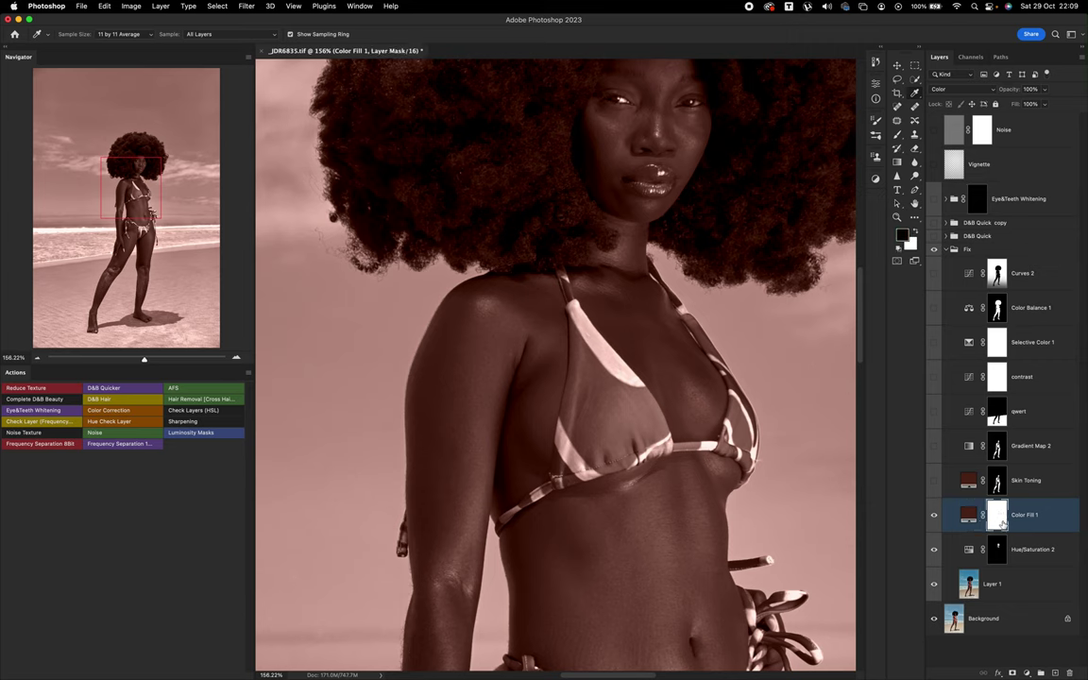
key("super+i")
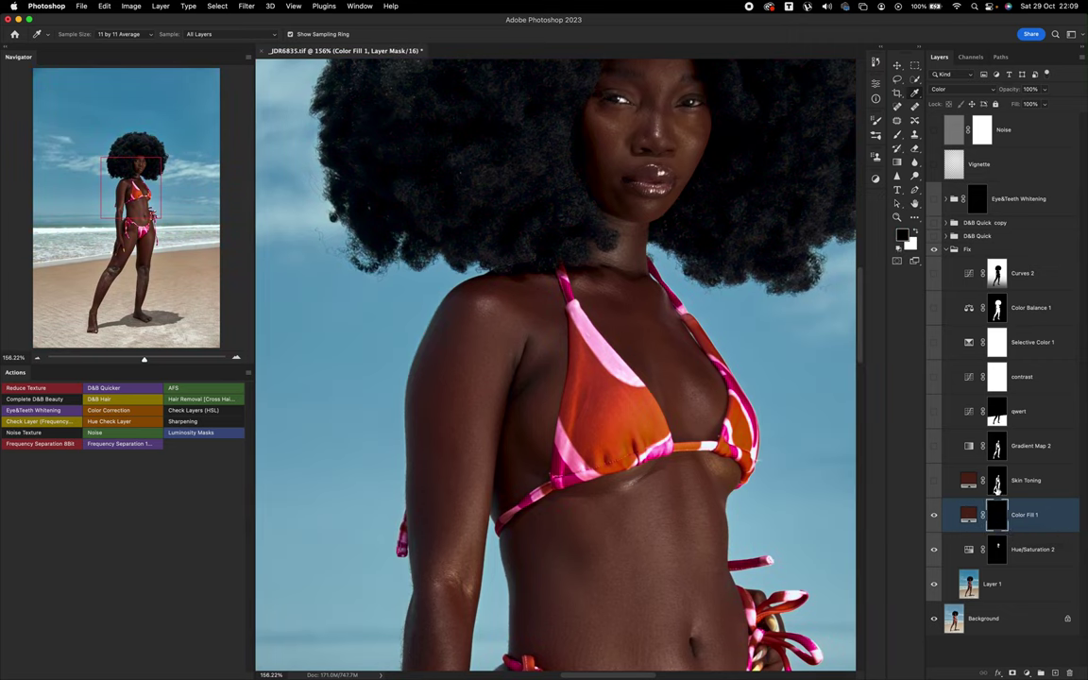
left_click_drag(961, 519, 1069, 673)
Step: Inspect the Skin Toning body mask, switch on its 11% Color tint, and select Gradient Map 2
left_click(969, 483)
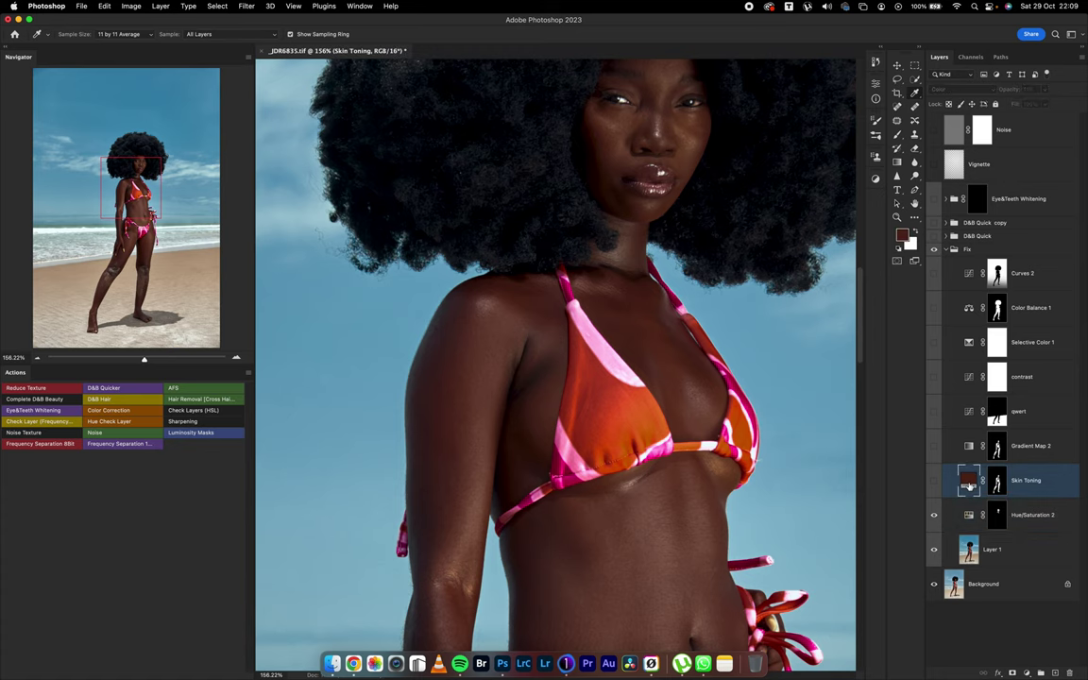
scroll(774, 466, "down", 5)
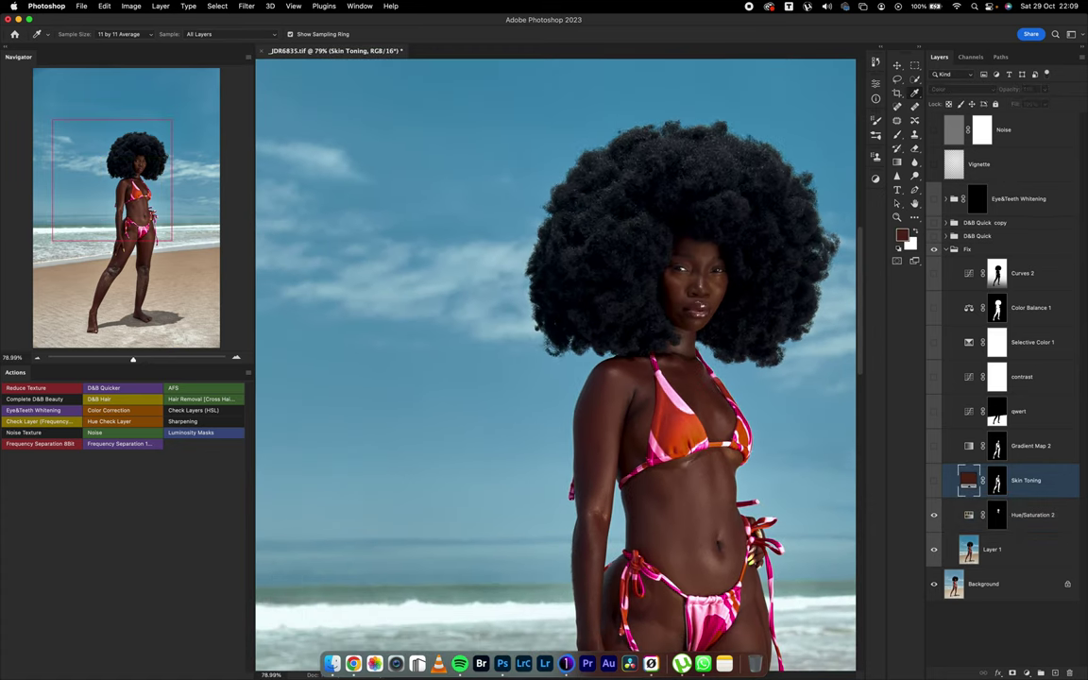
scroll(556, 369, "right", 2)
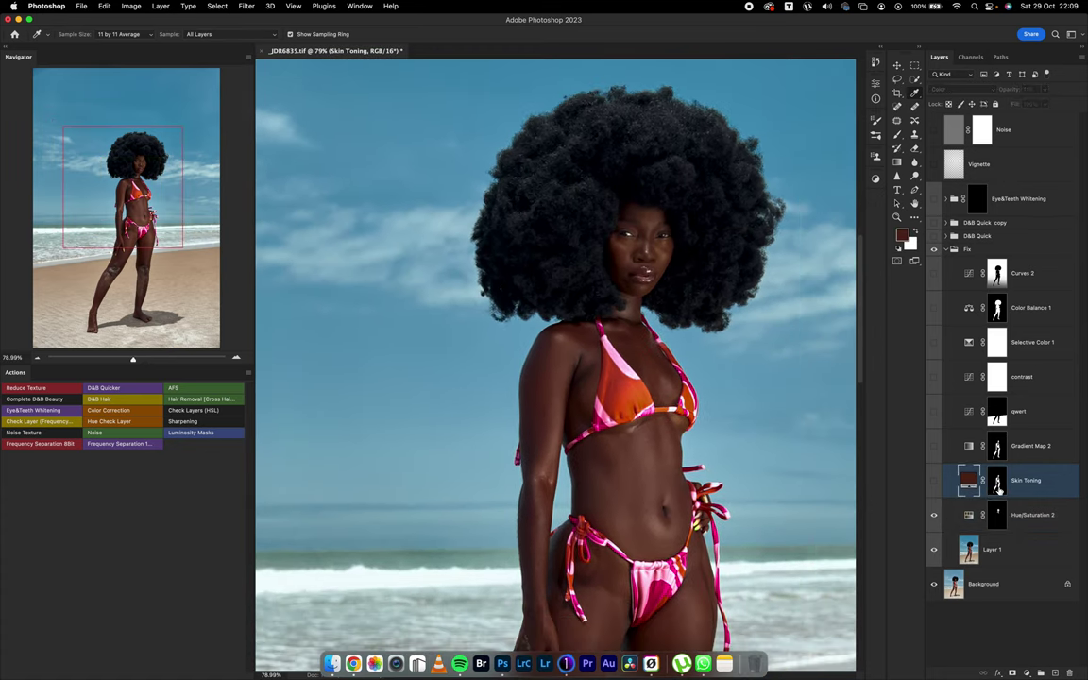
left_click(998, 486, "alt")
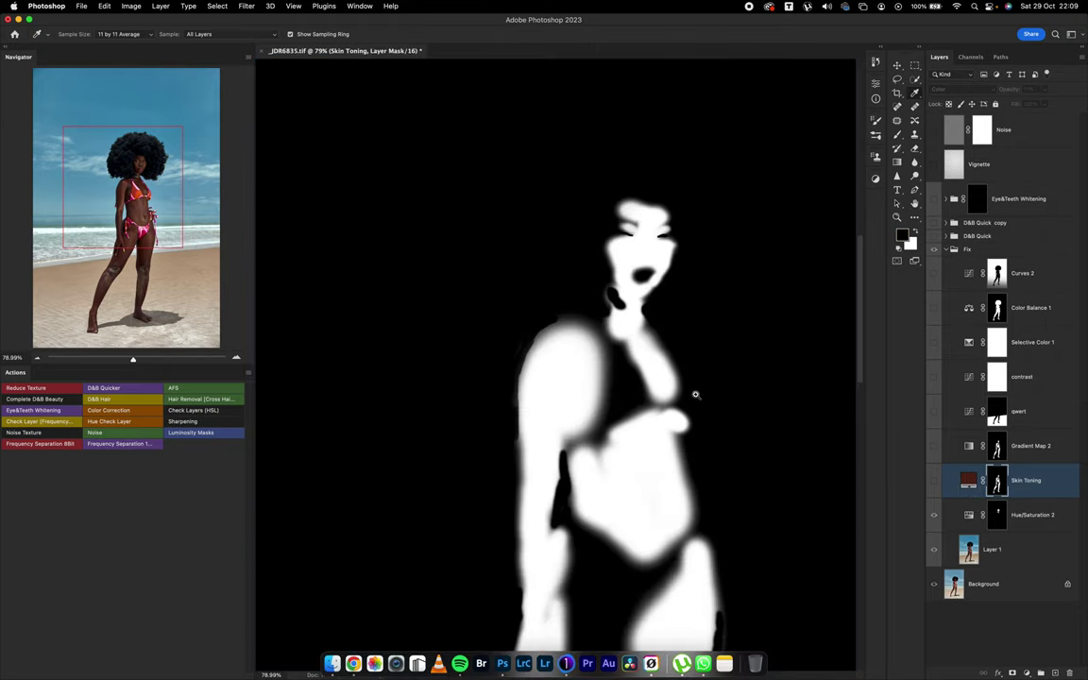
scroll(675, 430, "down", 6)
scroll(637, 323, "up", 3)
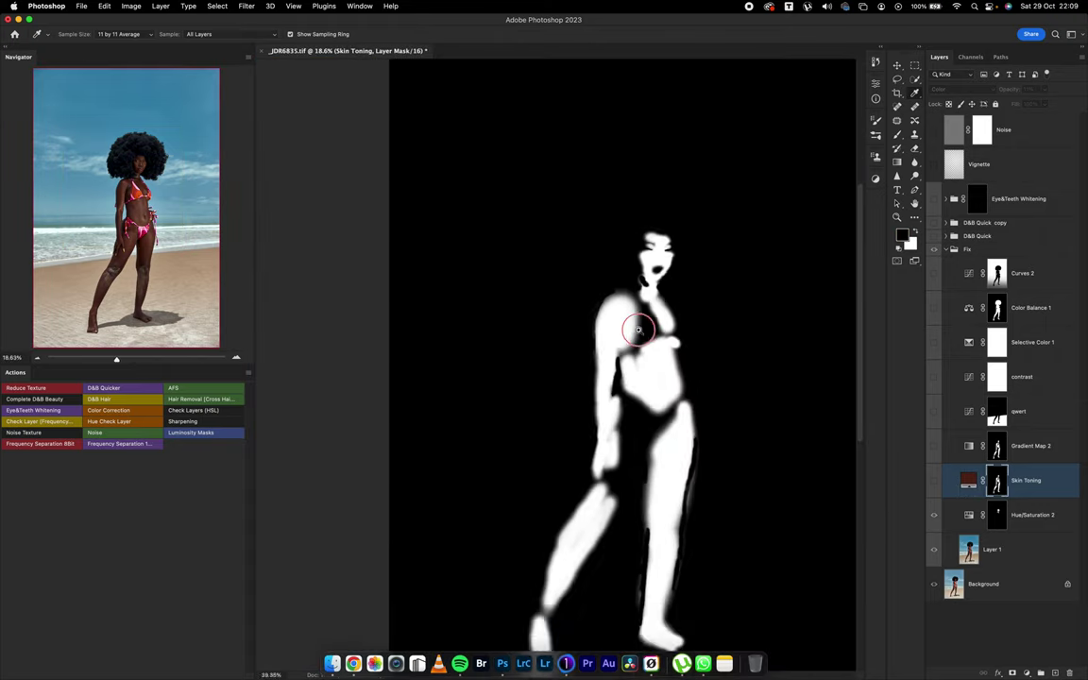
scroll(668, 377, "down", 2)
scroll(639, 350, "up", 1)
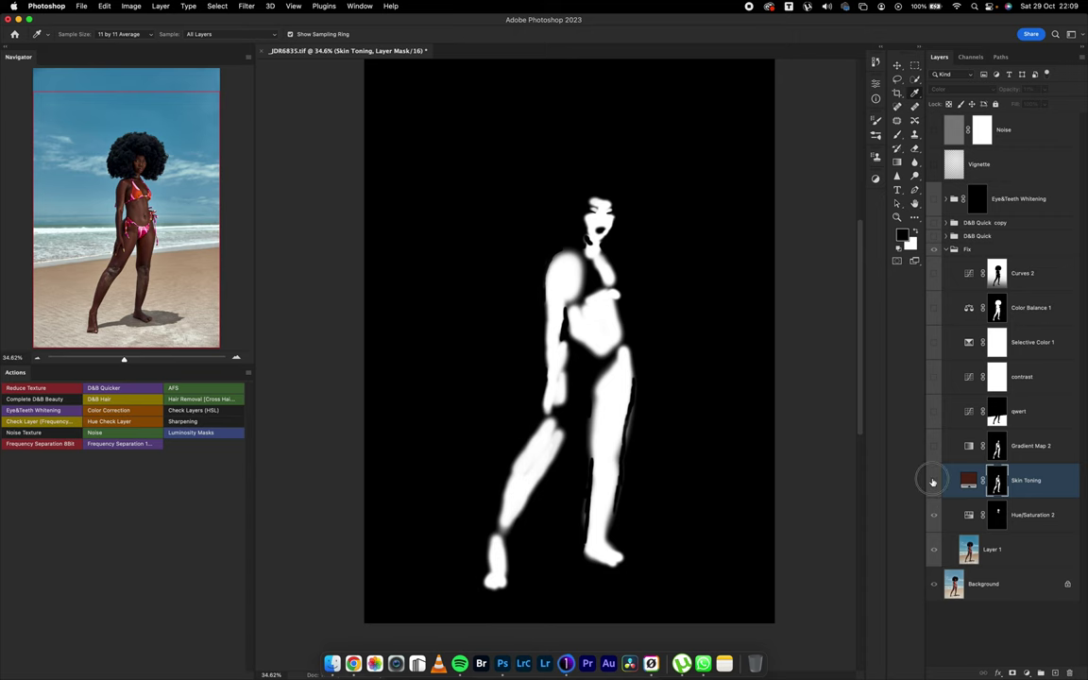
left_click(933, 482)
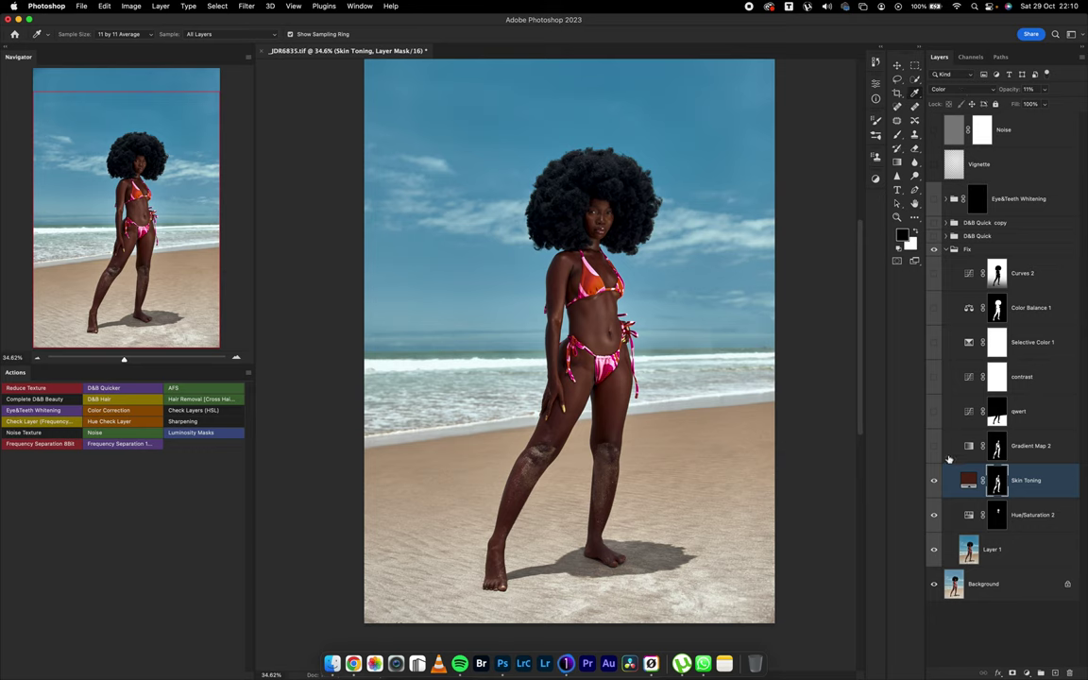
left_click(968, 447)
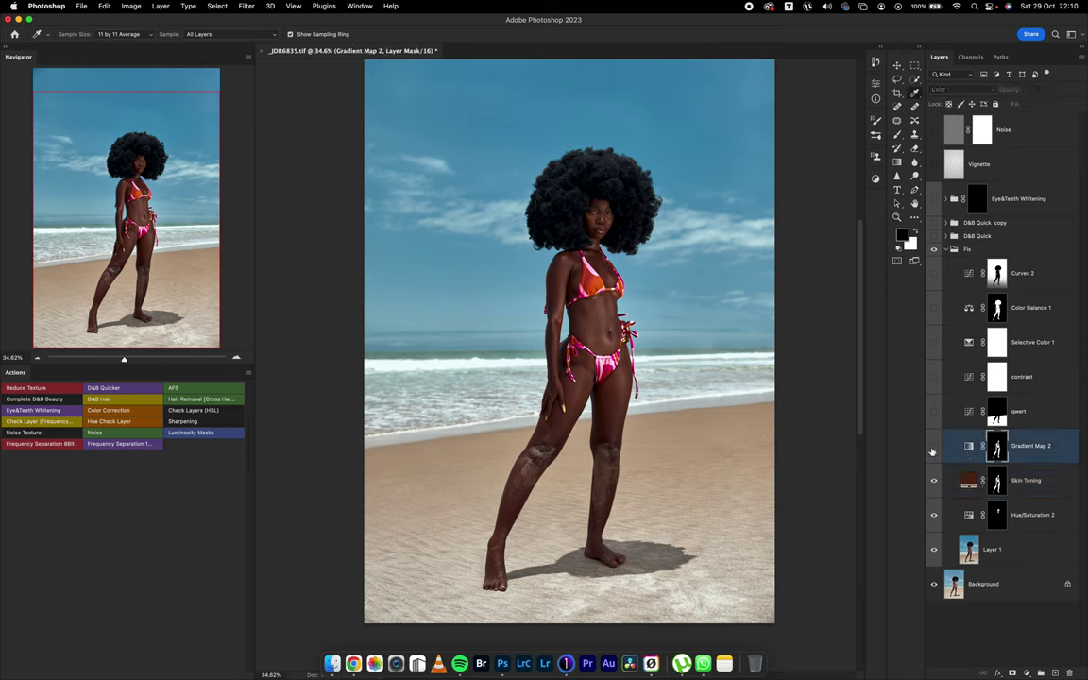
Step: Turn on Gradient Map 2 at 32% and open its custom reddish-brown gradient in the Gradient Editor
left_click(934, 446)
double_click(970, 450)
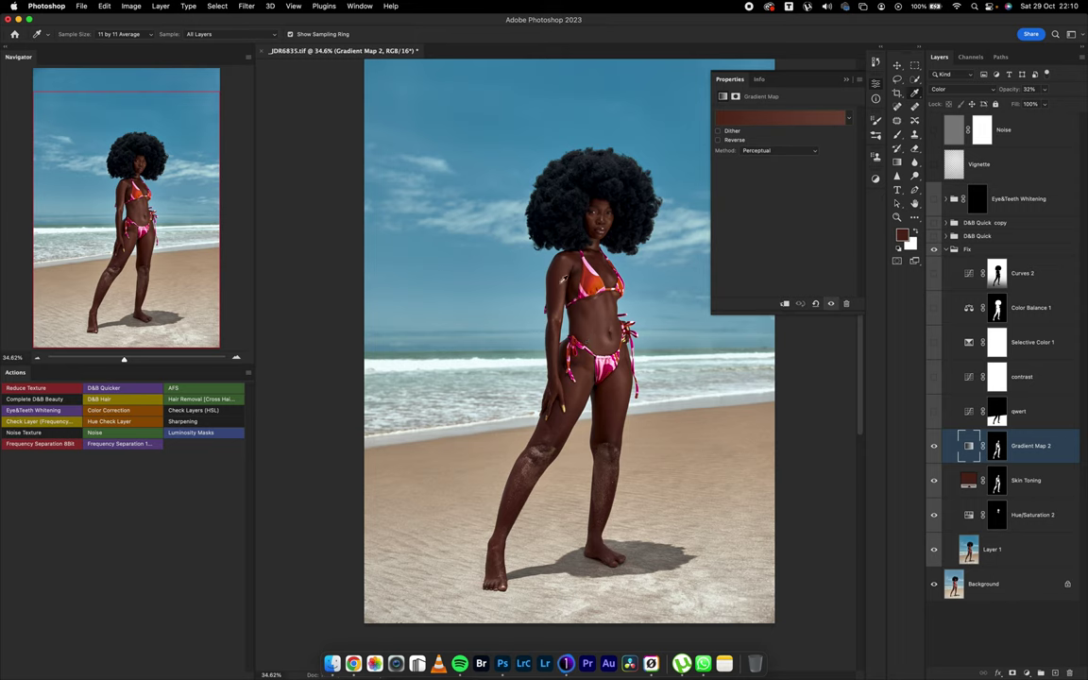
left_click(765, 115)
left_click_drag(782, 67, 804, 66)
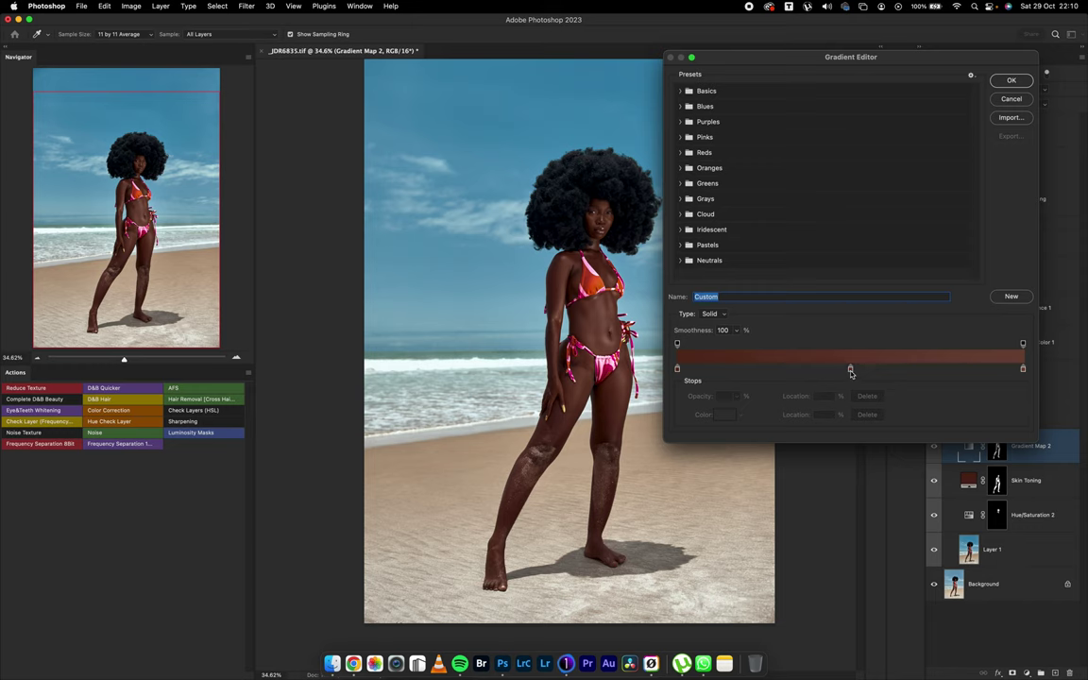
left_click(850, 371)
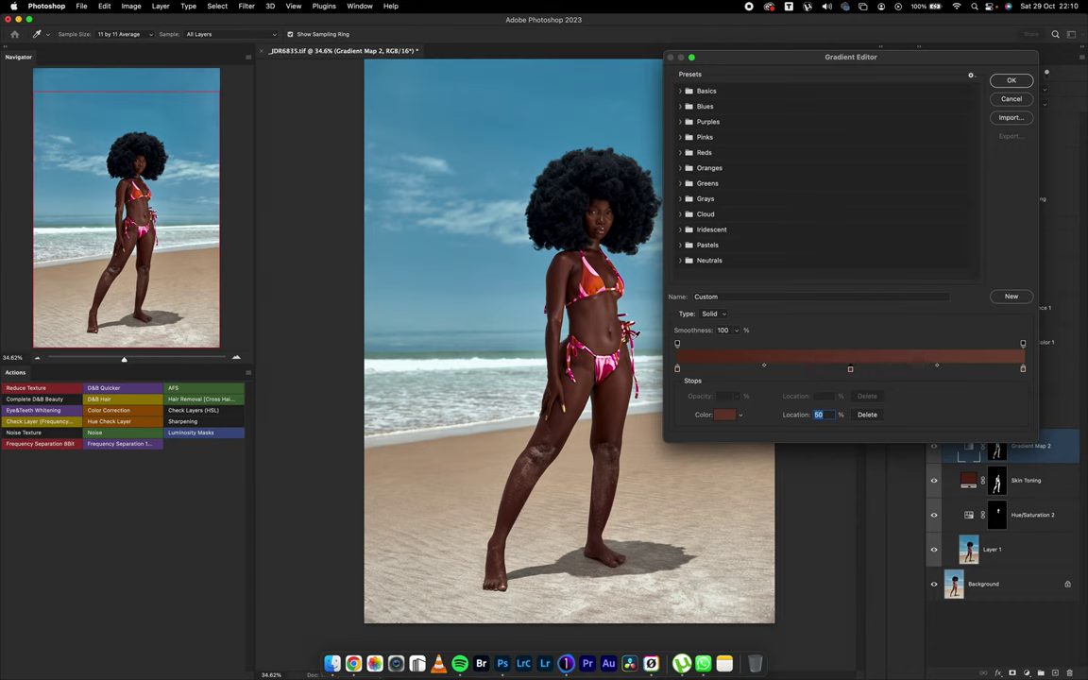
scroll(526, 395, "up", 6)
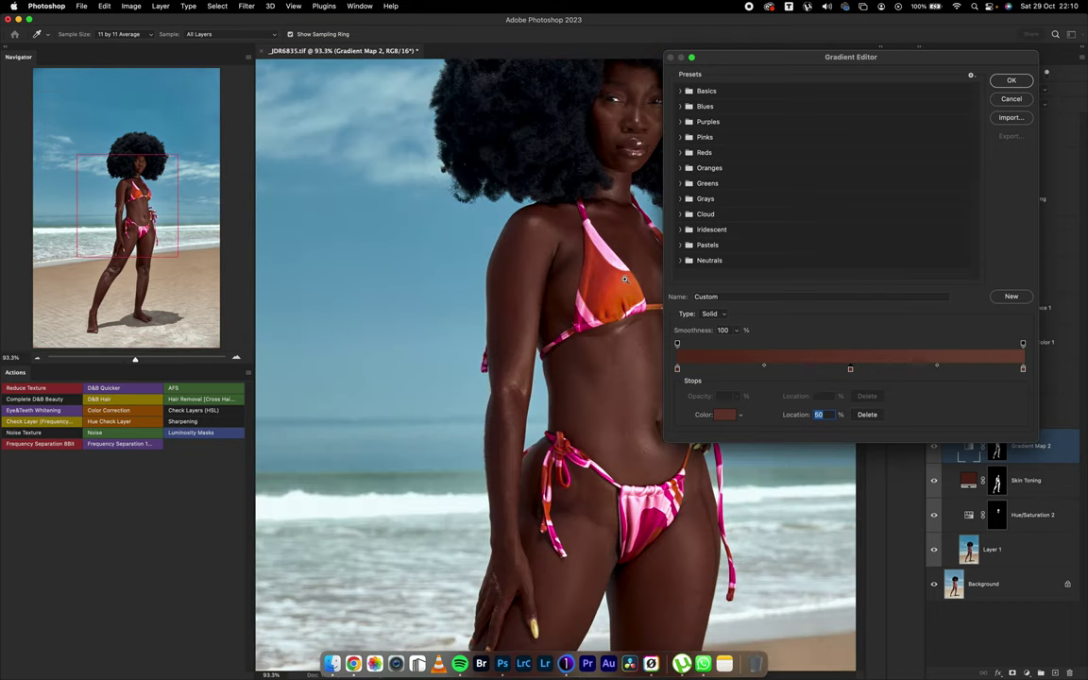
scroll(525, 395, "up", 6)
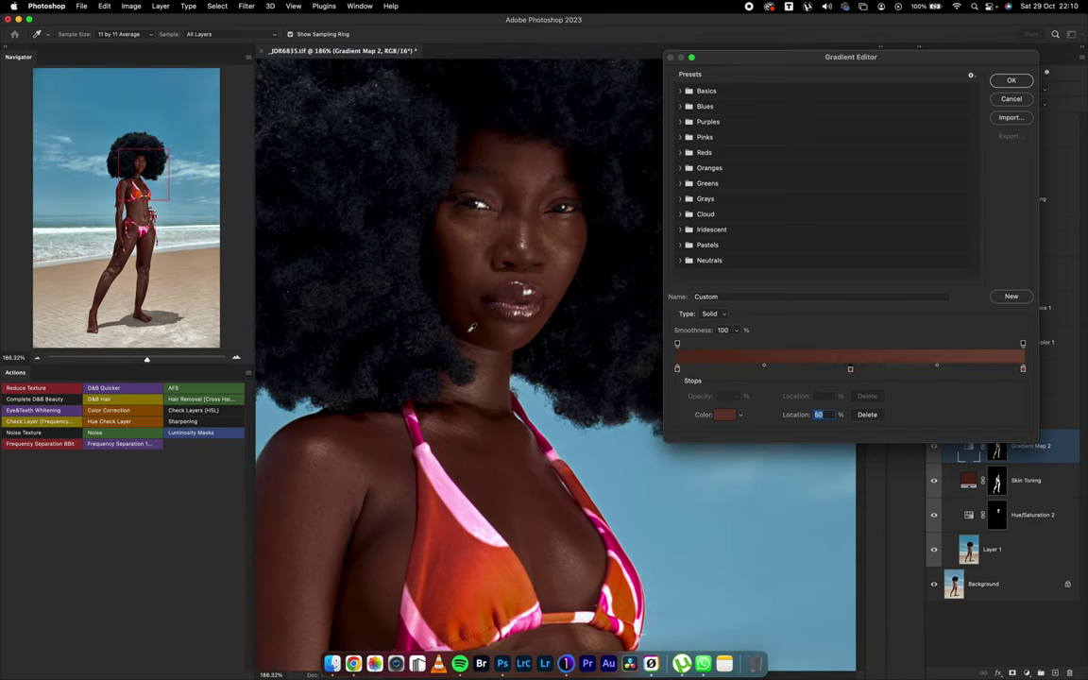
scroll(582, 438, "down", 5)
scroll(582, 437, "left", 3)
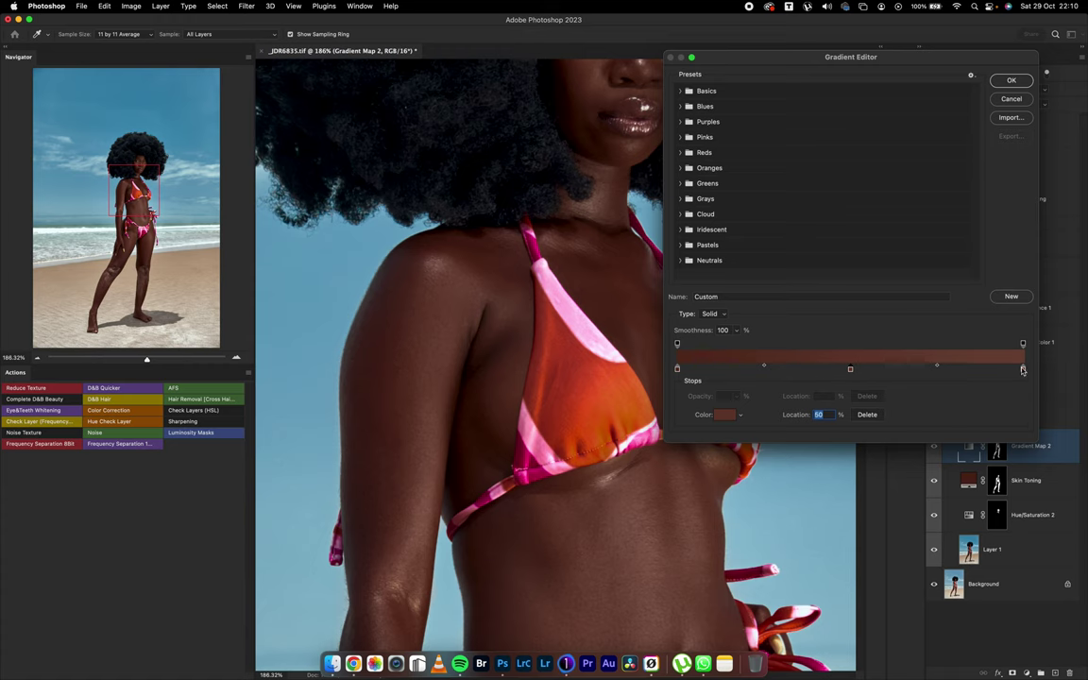
left_click_drag(409, 552, 329, 386)
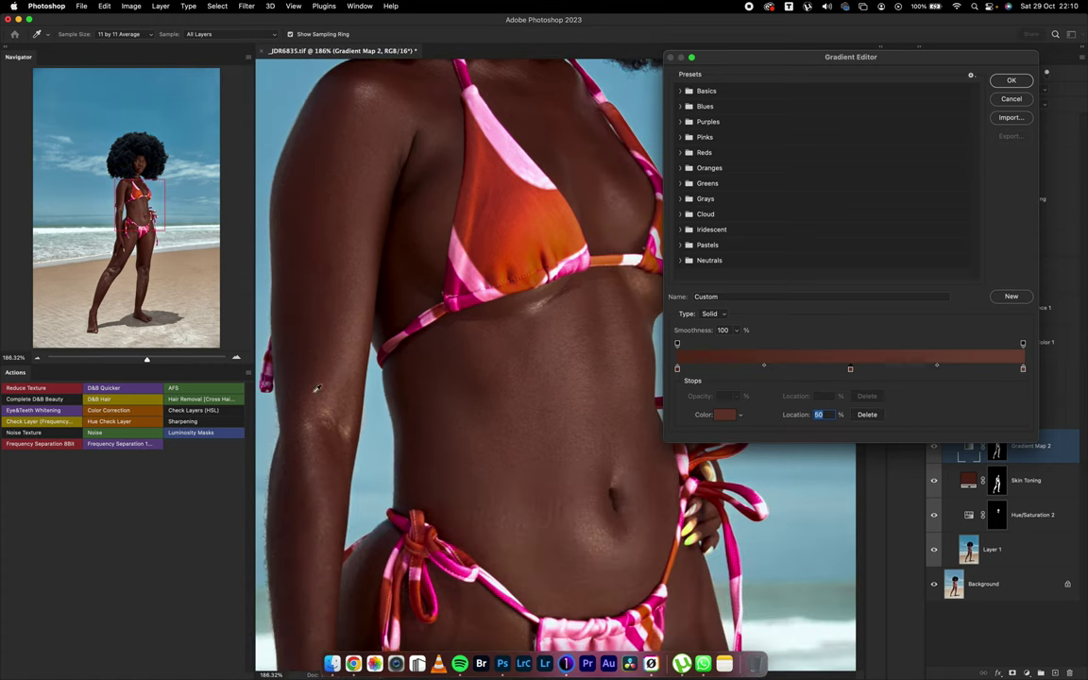
left_click(1011, 83)
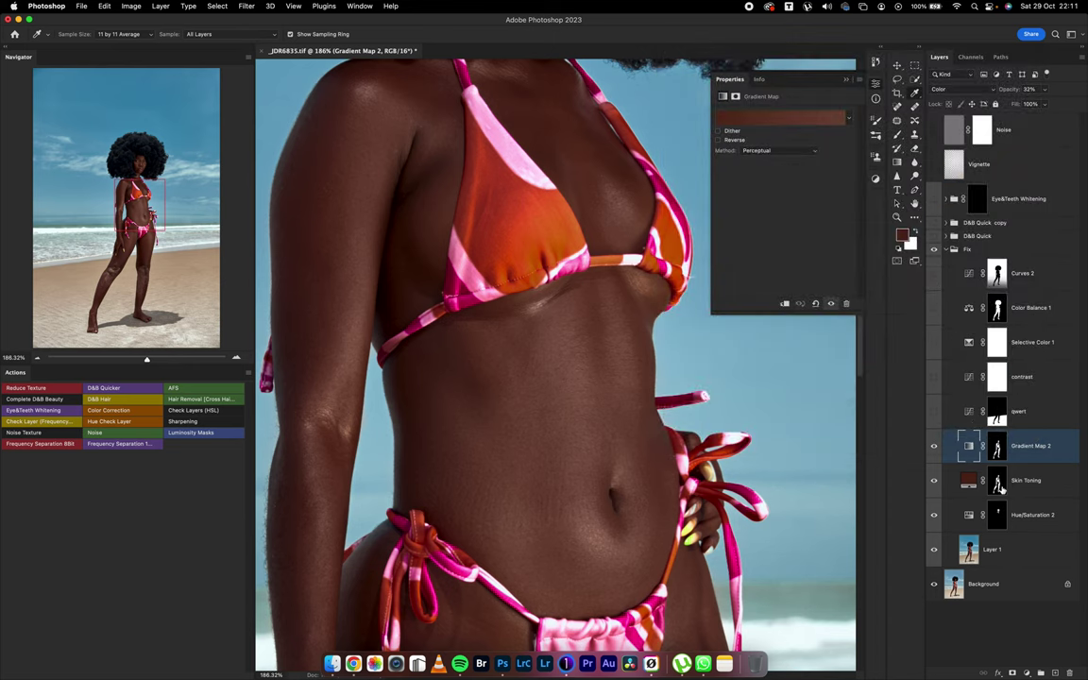
Step: Fit the photo on screen, compare with Gradient Map 2 and Skin Toning toggled, then show qwert's curve
key("super+0")
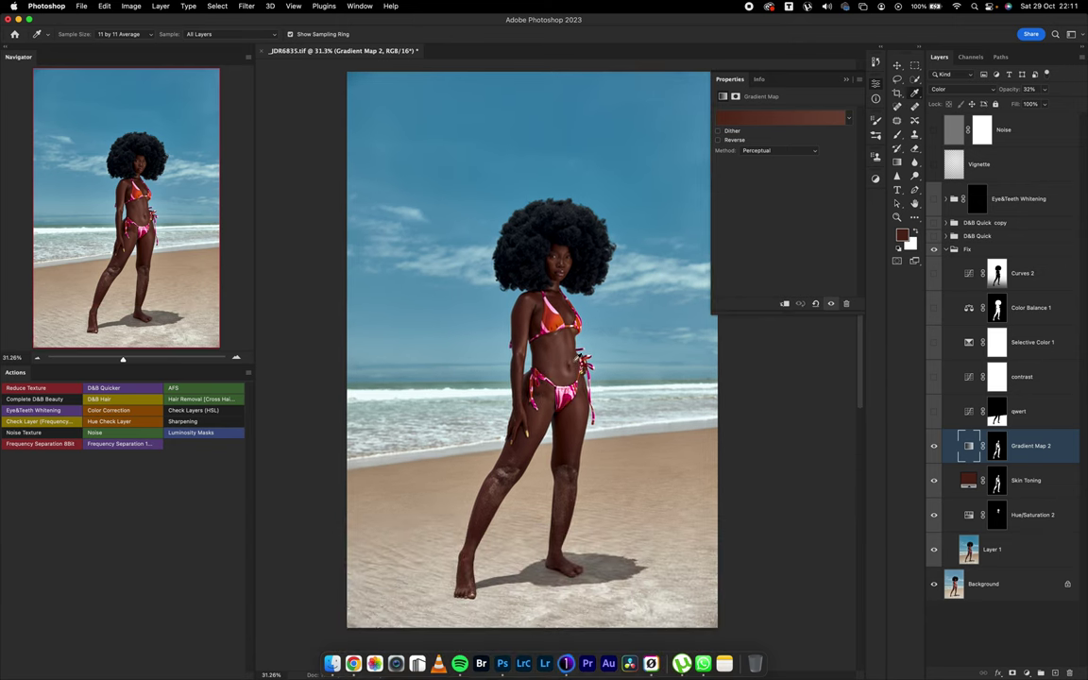
mouse_move(935, 452)
left_mouse_down()
mouse_move(936, 485)
mouse_move(931, 459)
left_mouse_up()
left_click(1028, 413)
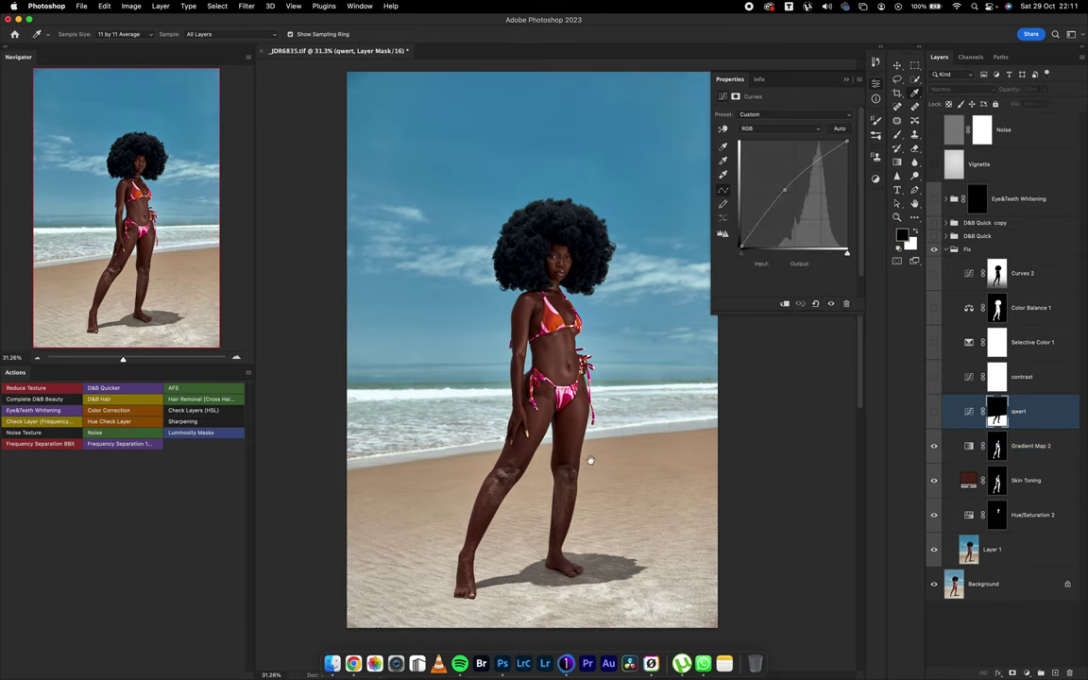
left_click_drag(590, 460, 560, 412)
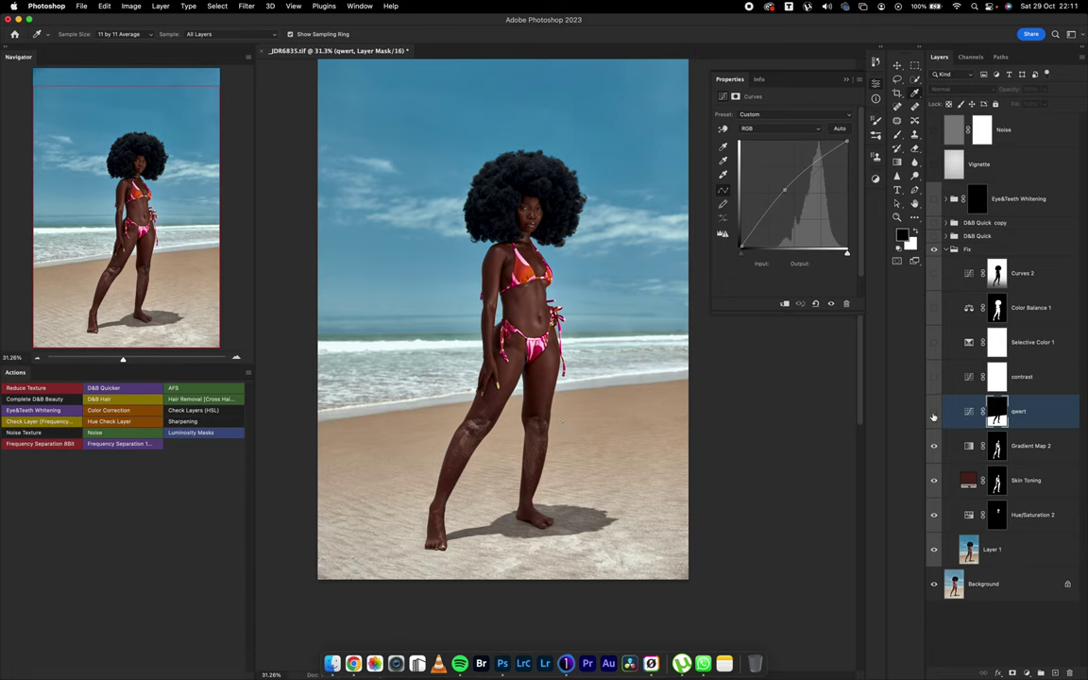
left_click(934, 414)
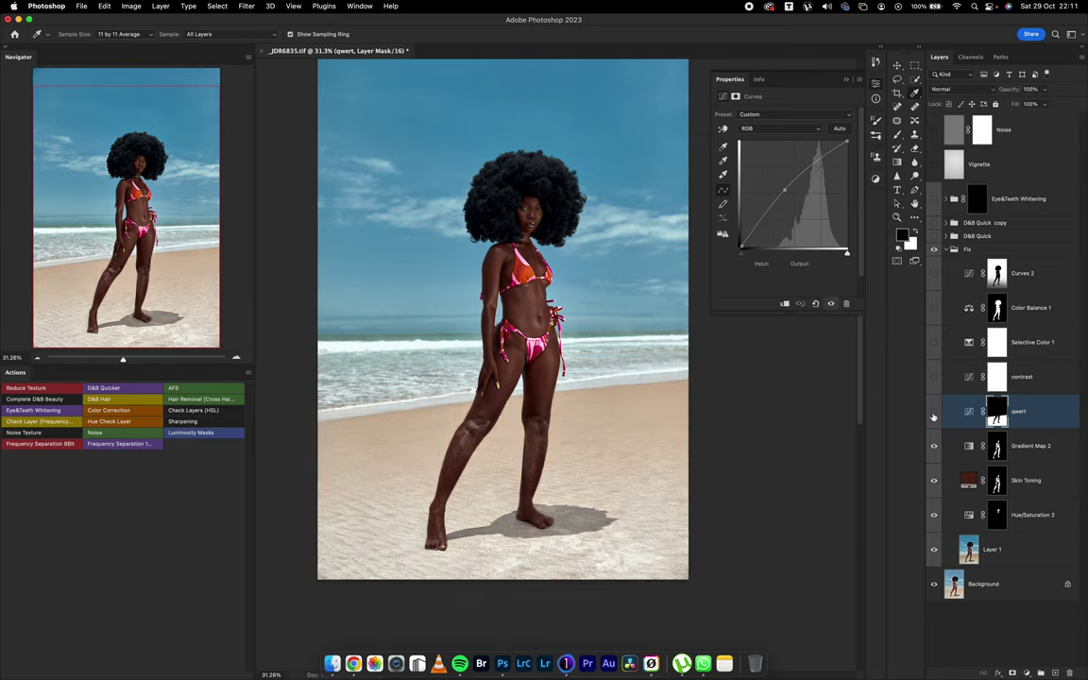
left_click(934, 414)
left_click(933, 414)
left_click(933, 414)
left_click(933, 414)
left_click(934, 414)
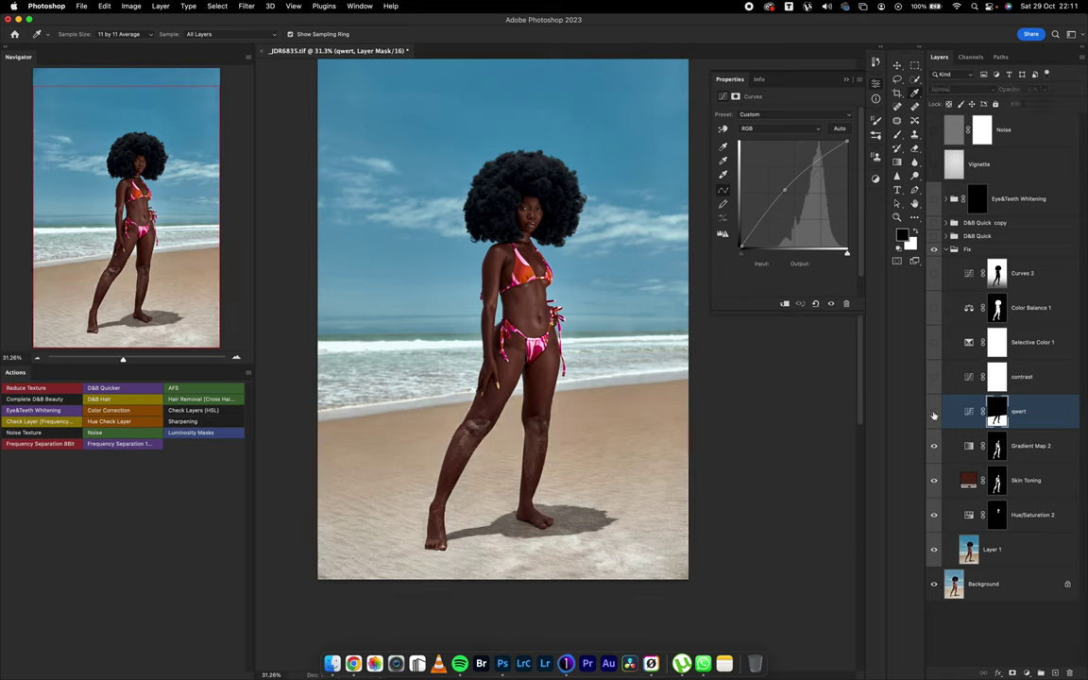
left_click(934, 413)
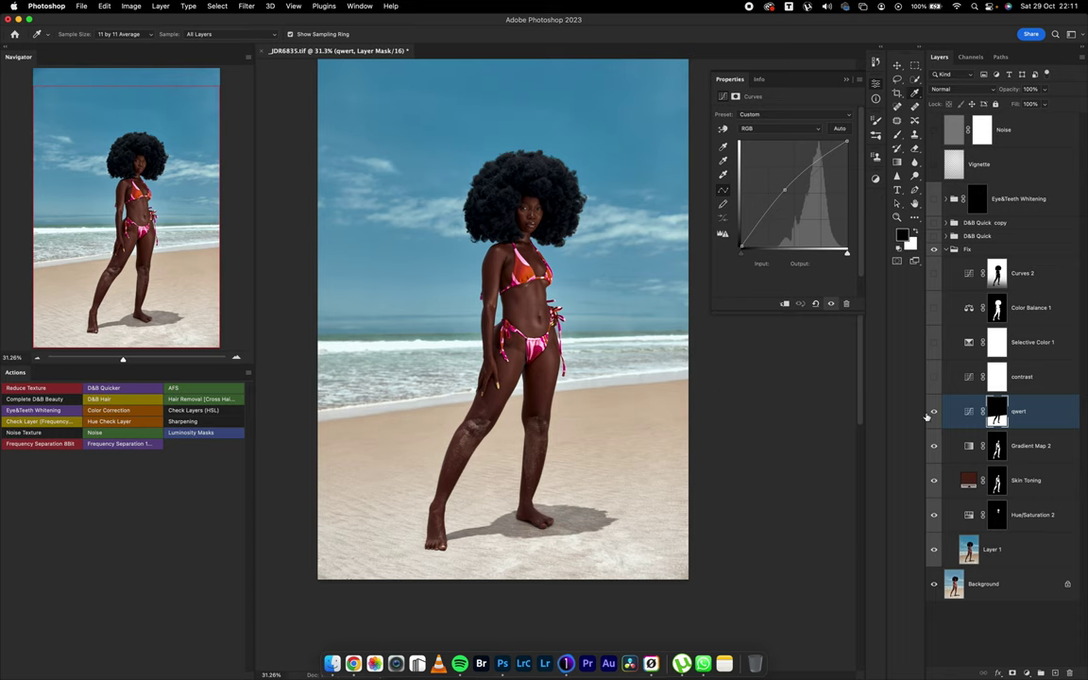
left_click(933, 414)
left_click(933, 413)
left_click(933, 413)
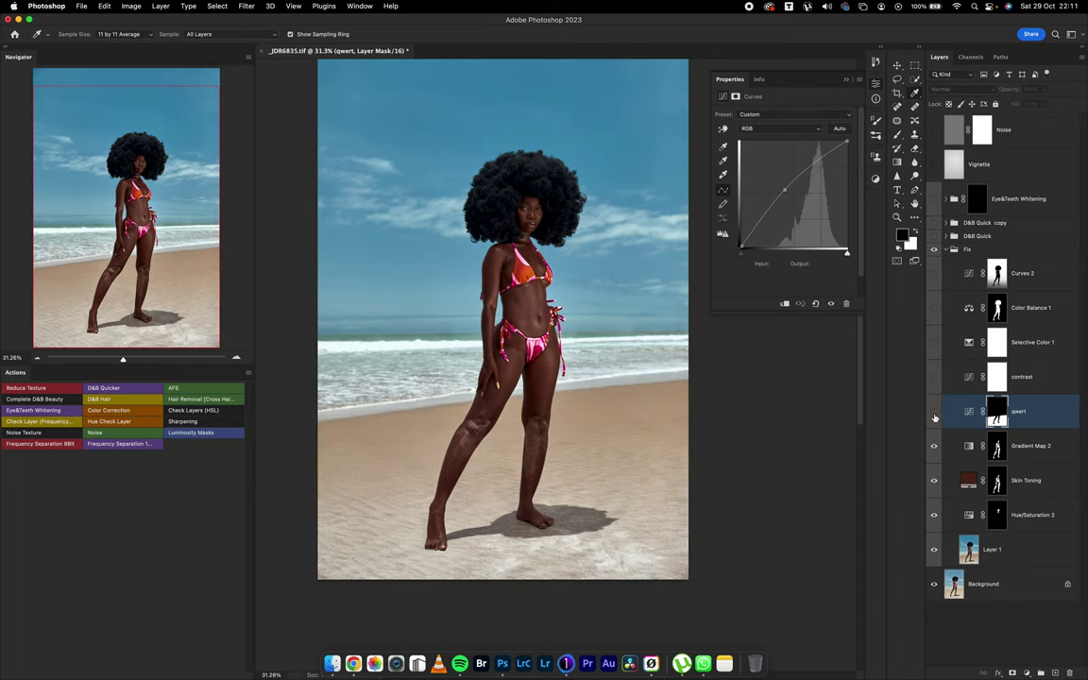
left_click(933, 414)
left_click(651, 484)
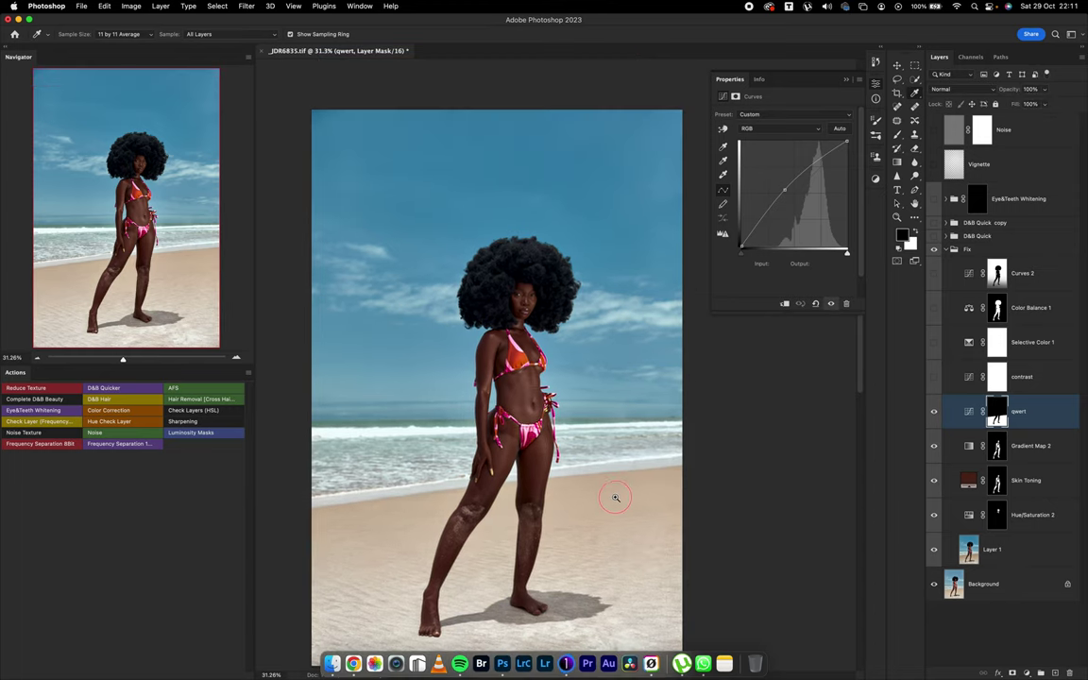
left_click_drag(614, 497, 624, 453)
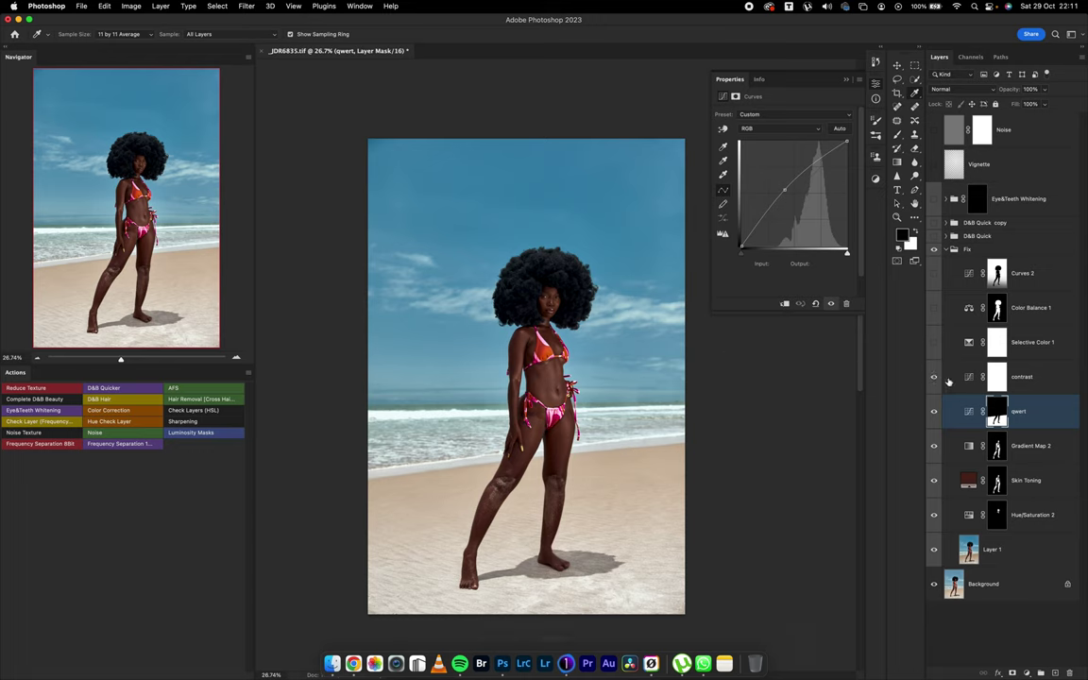
Step: Turn on the Luminosity contrast curve and compare the image with and without it
left_click(934, 377)
left_click(998, 377)
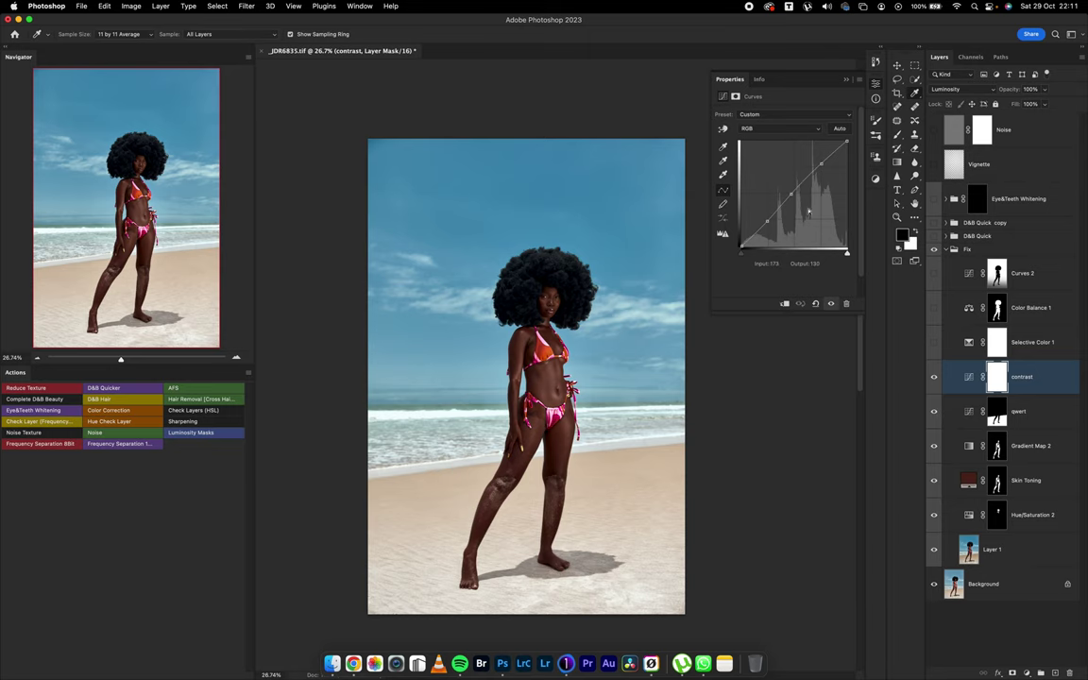
left_click(935, 377)
left_click(934, 378)
left_click(934, 378)
left_click(934, 378)
left_click(934, 378)
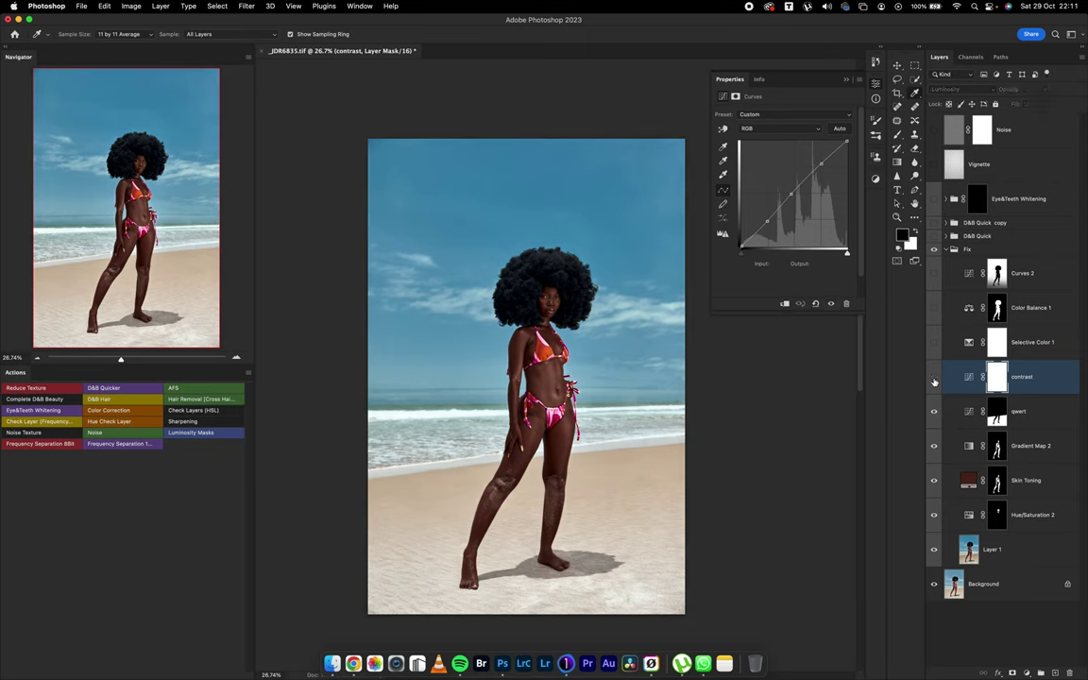
left_click(934, 378)
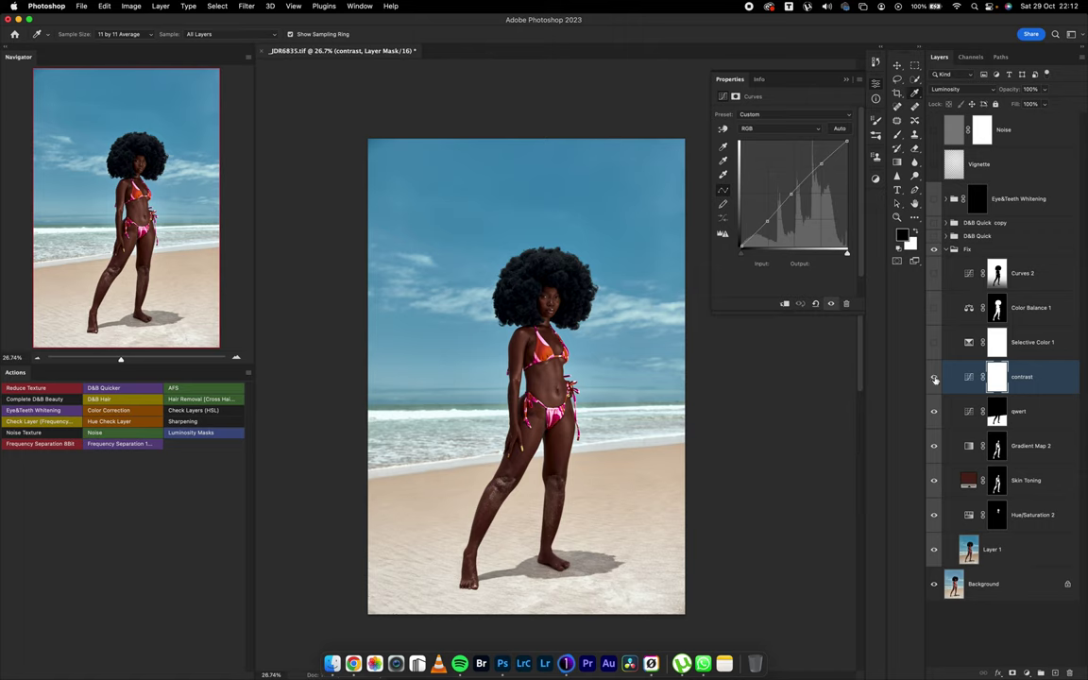
Step: Compare the contrast curve once more, then turn on Selective Color 1 and show its settings
left_click(935, 377)
left_click(935, 377)
left_click(935, 378)
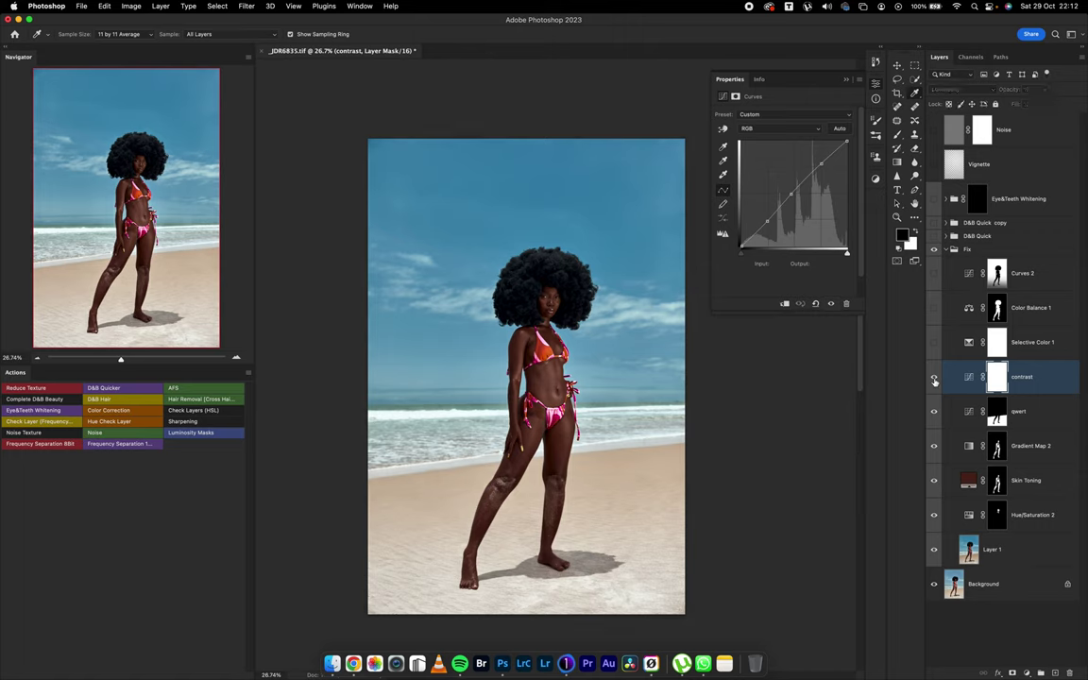
left_click(935, 378)
left_click(935, 378)
left_click(936, 378)
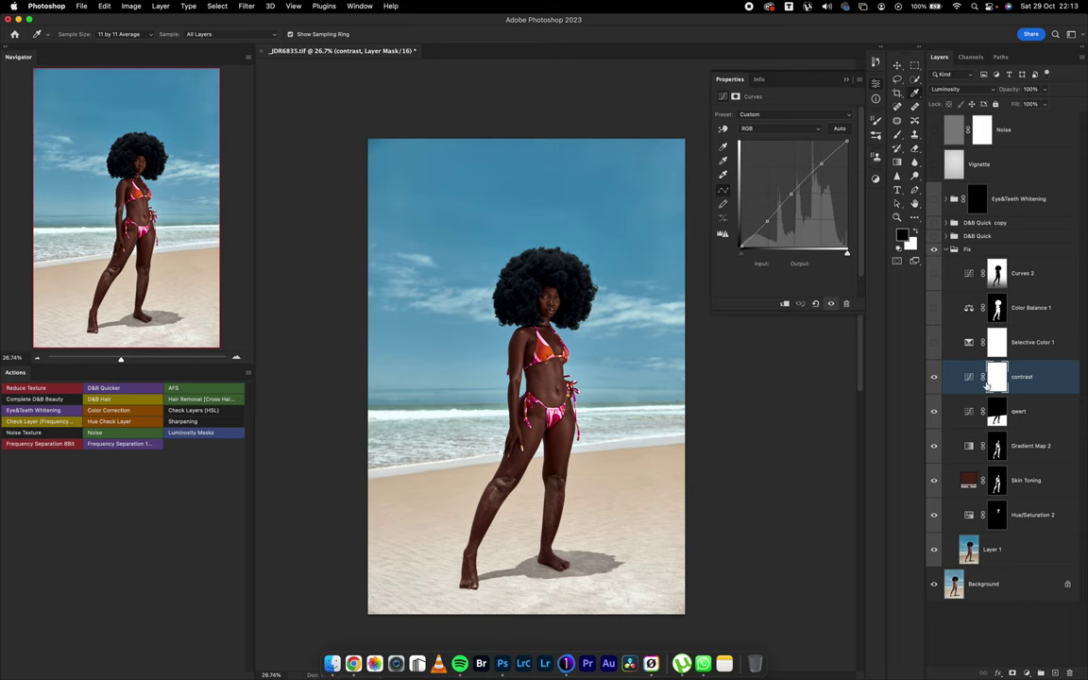
left_click(934, 341)
left_click(967, 344)
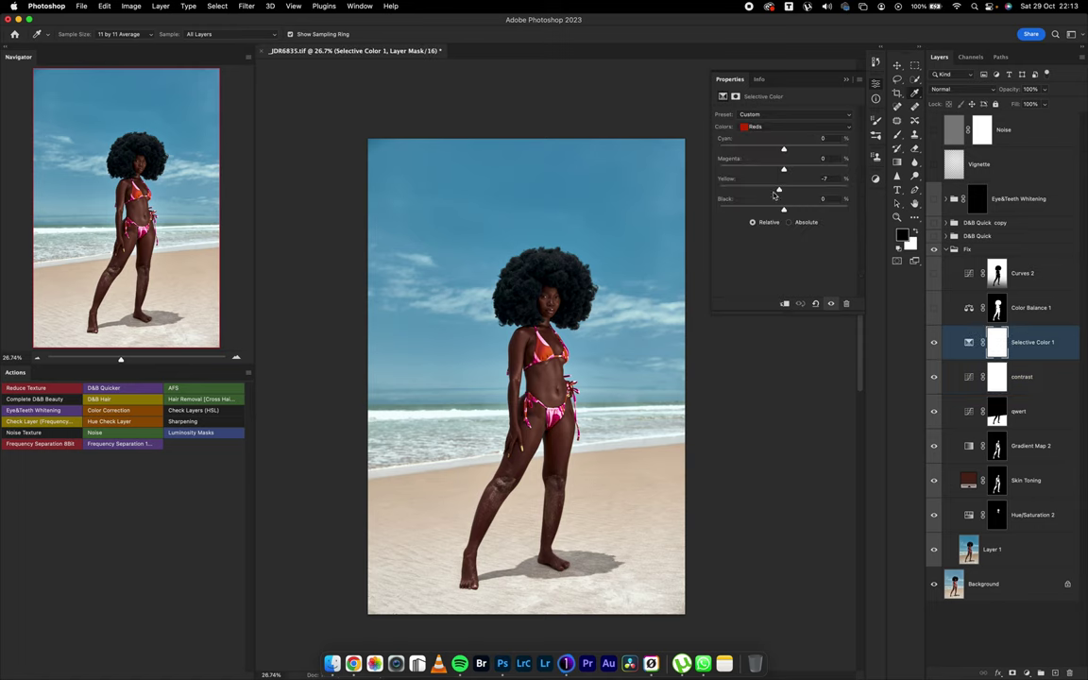
Step: Show Selective Color 1's Blacks values (Cyan +1, Yellow +1, Black -2) and compare them on the zoomed hair
left_click(756, 127)
left_click(762, 191)
left_click(934, 344)
left_click_drag(547, 301, 599, 298)
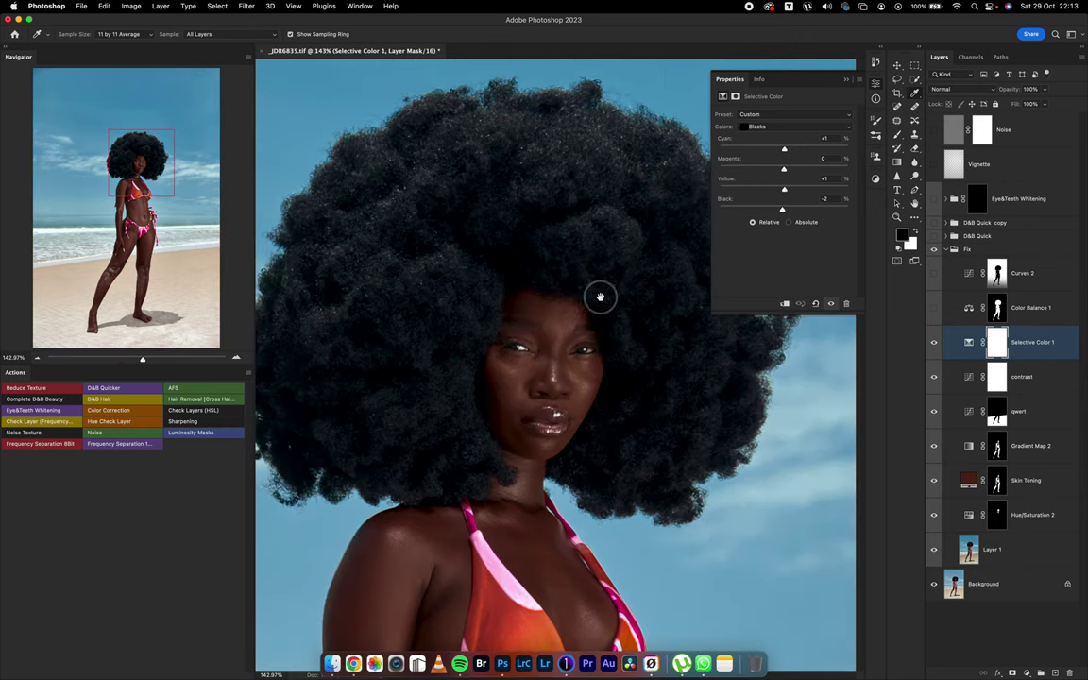
left_click(933, 344)
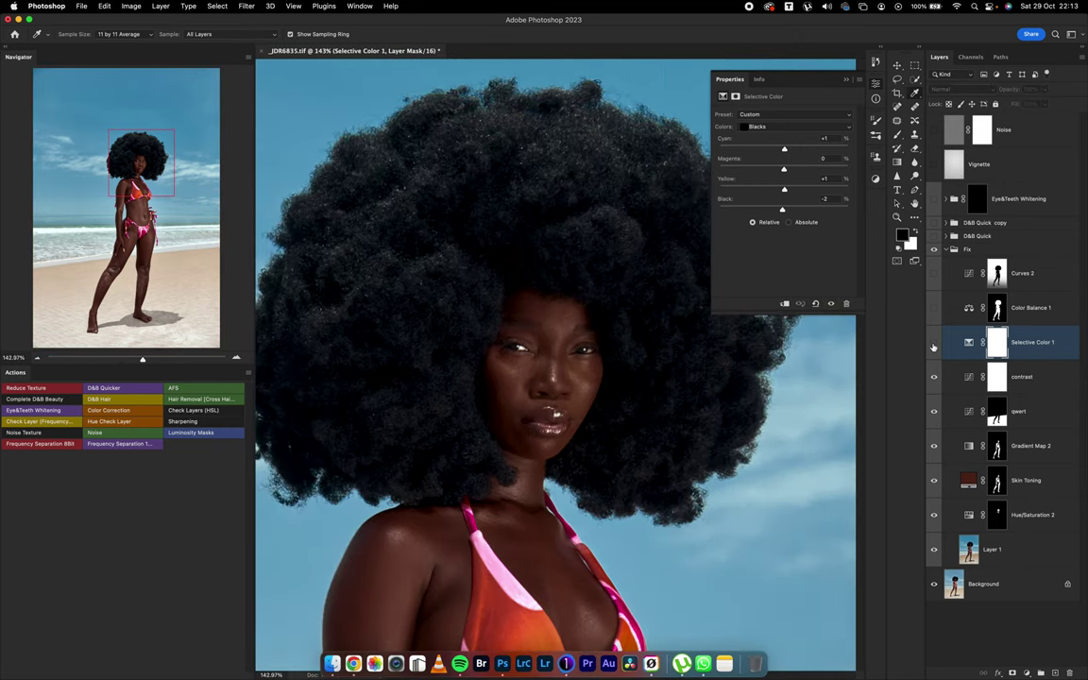
left_click(933, 344)
scroll(526, 325, "left", 3)
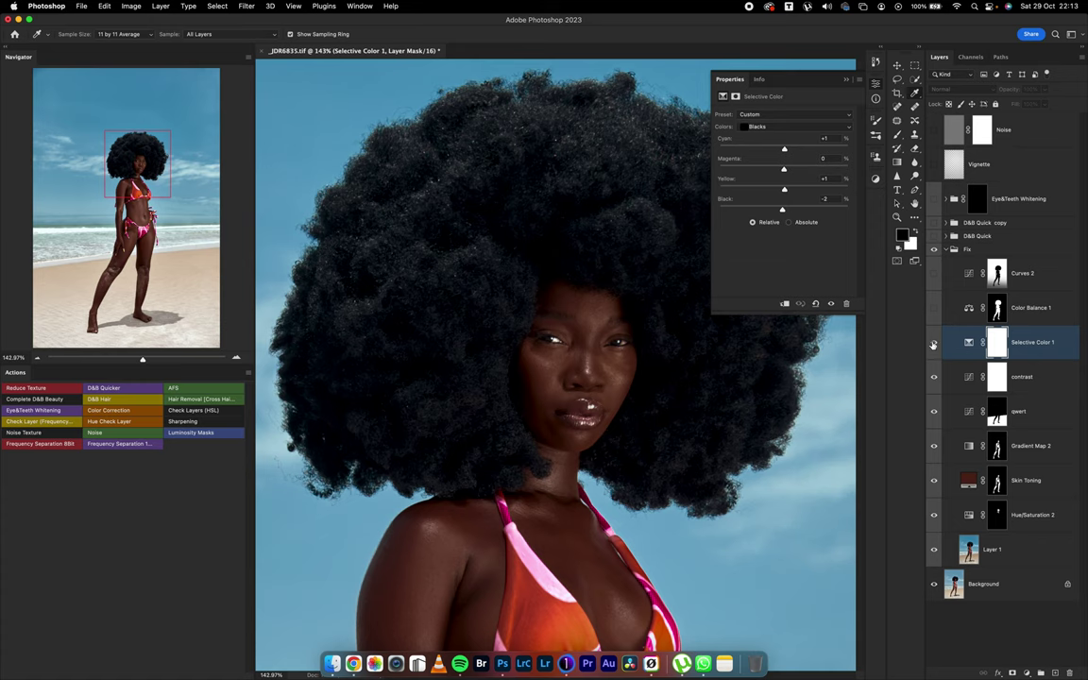
left_click(933, 343)
key("super+0")
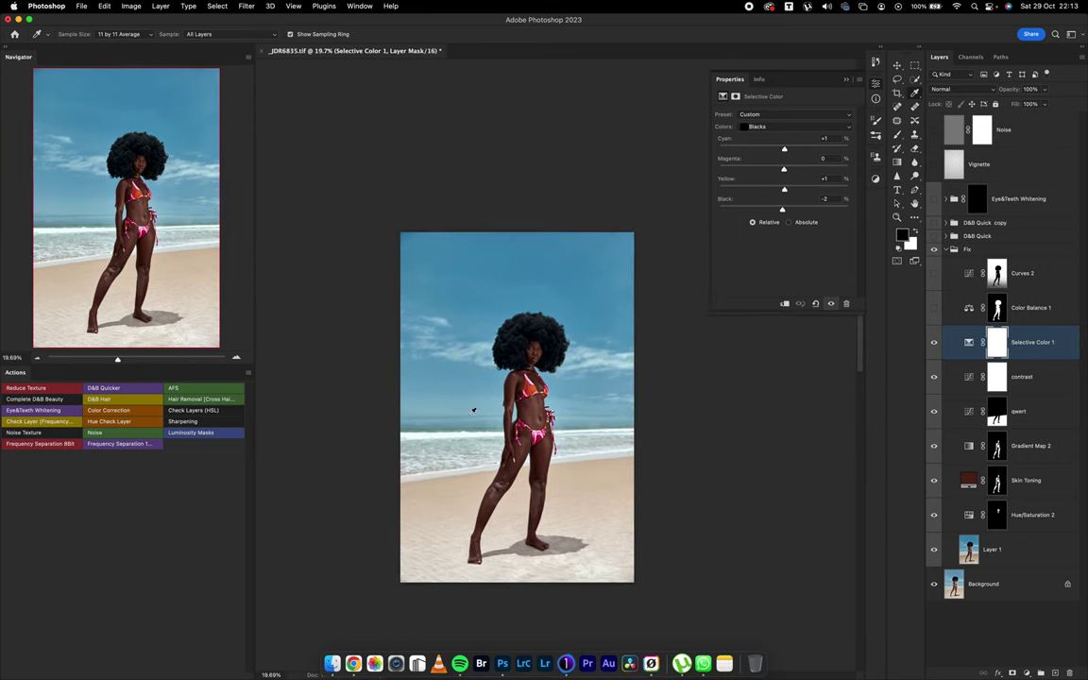
scroll(482, 401, "down", 2)
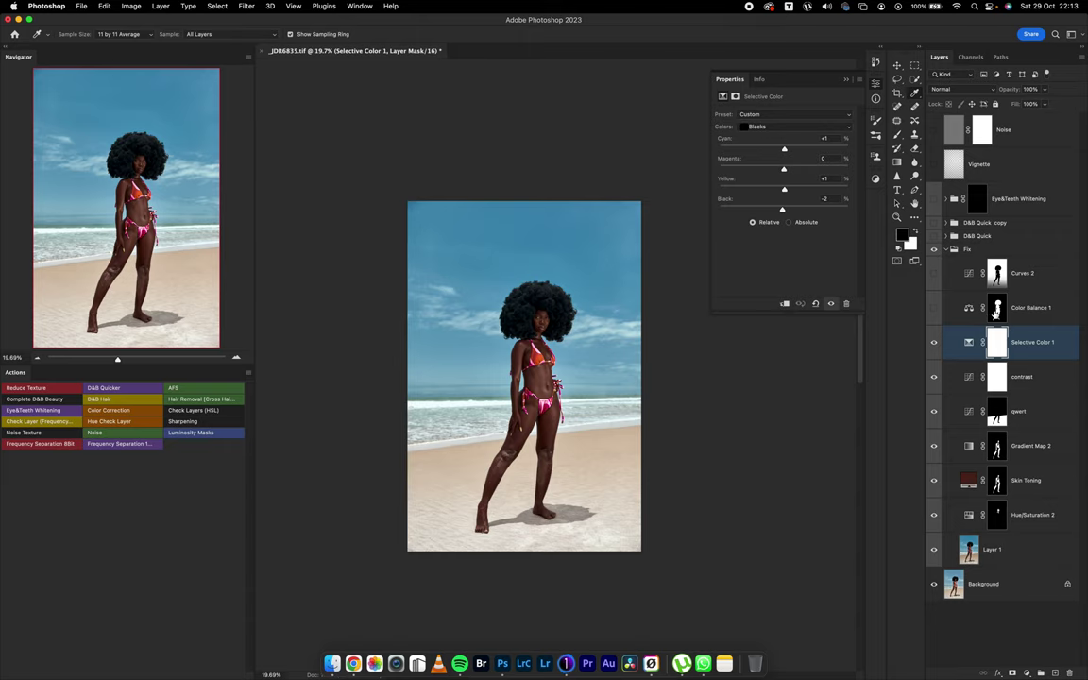
Step: View the Color Balance 1 mask alone, then display its Midtones sliders (-2/0/+9)
left_click(996, 310, "alt")
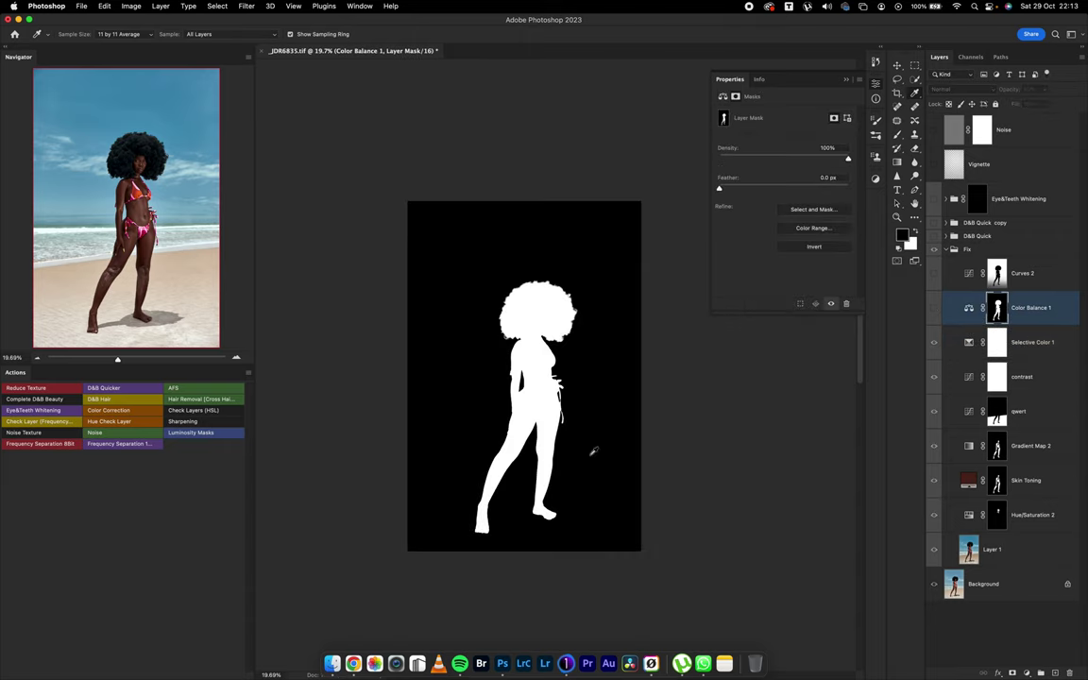
left_click(934, 312)
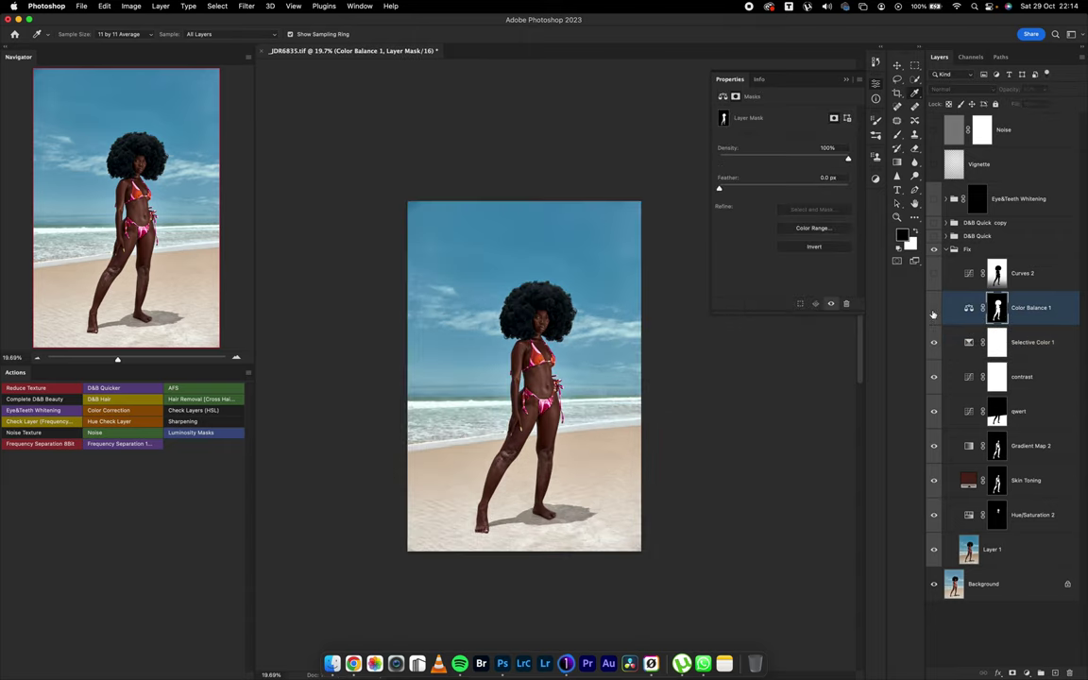
left_click(969, 309)
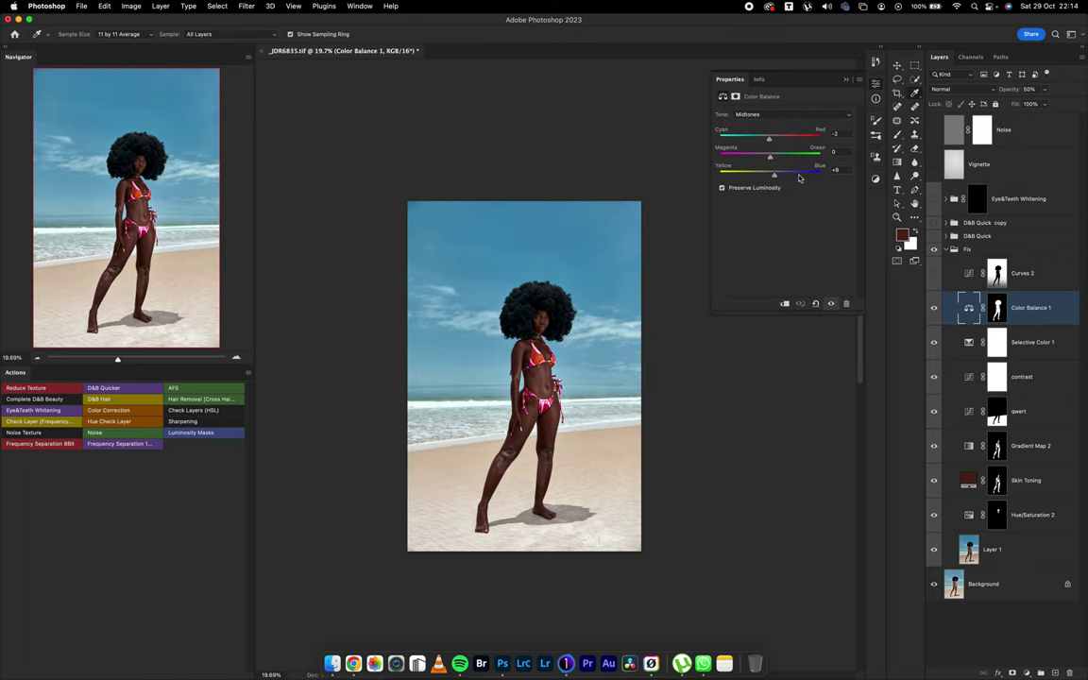
Step: Check the Highlights (-3/-1/-4) and Shadows (0/0/-5) values, then close Properties
left_click(781, 113)
left_click(780, 124)
left_click(787, 113)
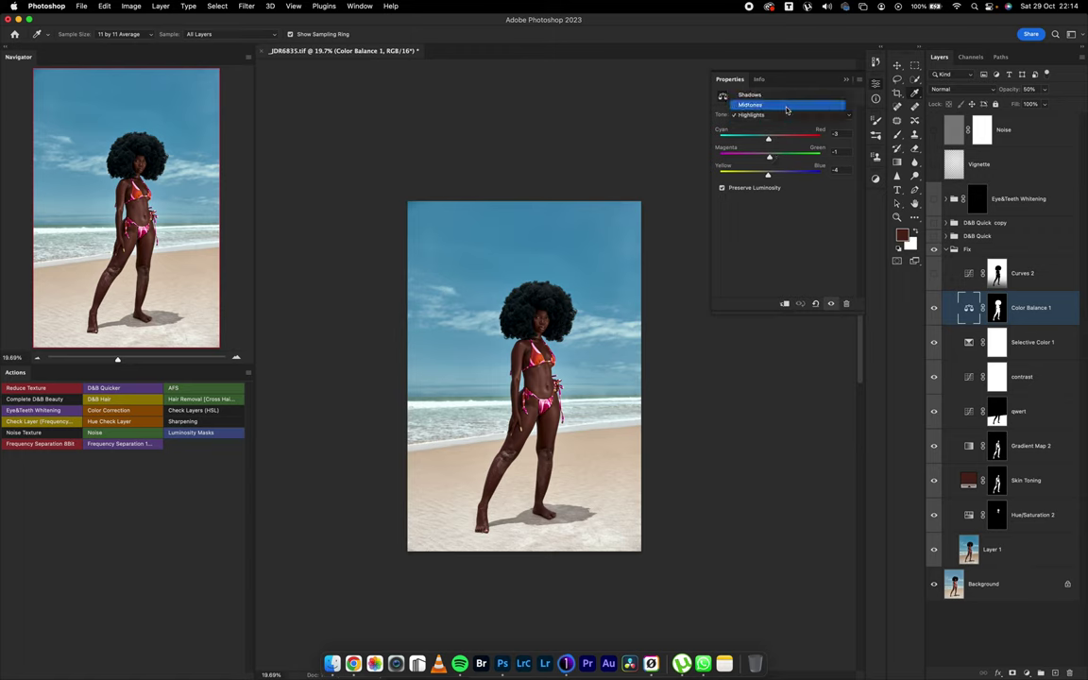
left_click(784, 94)
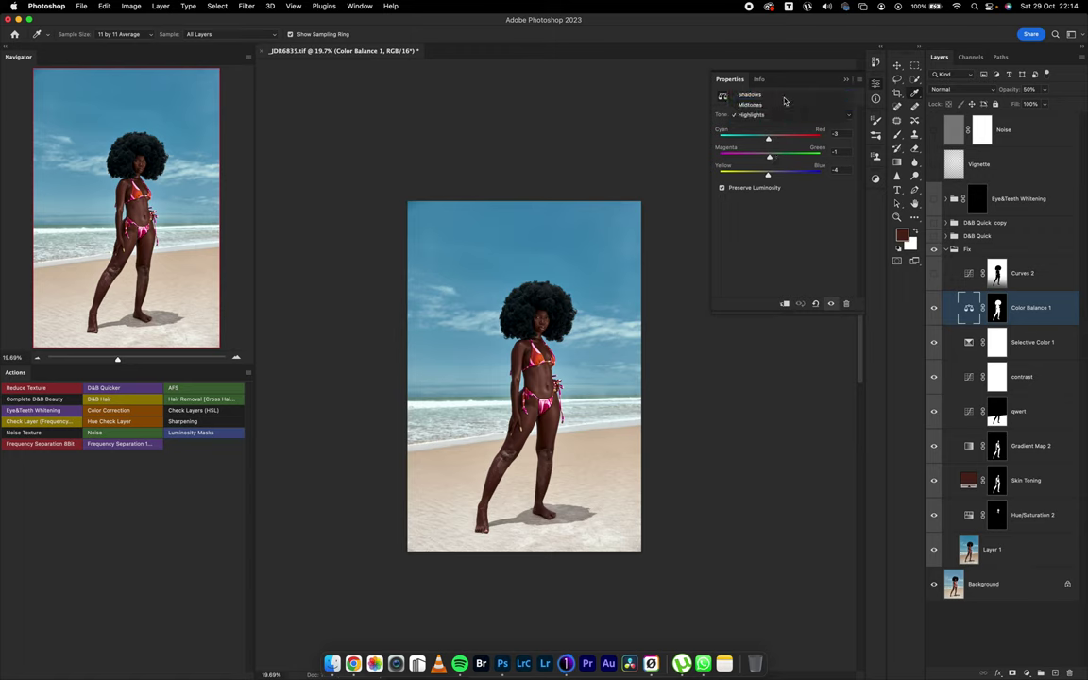
left_click(850, 81)
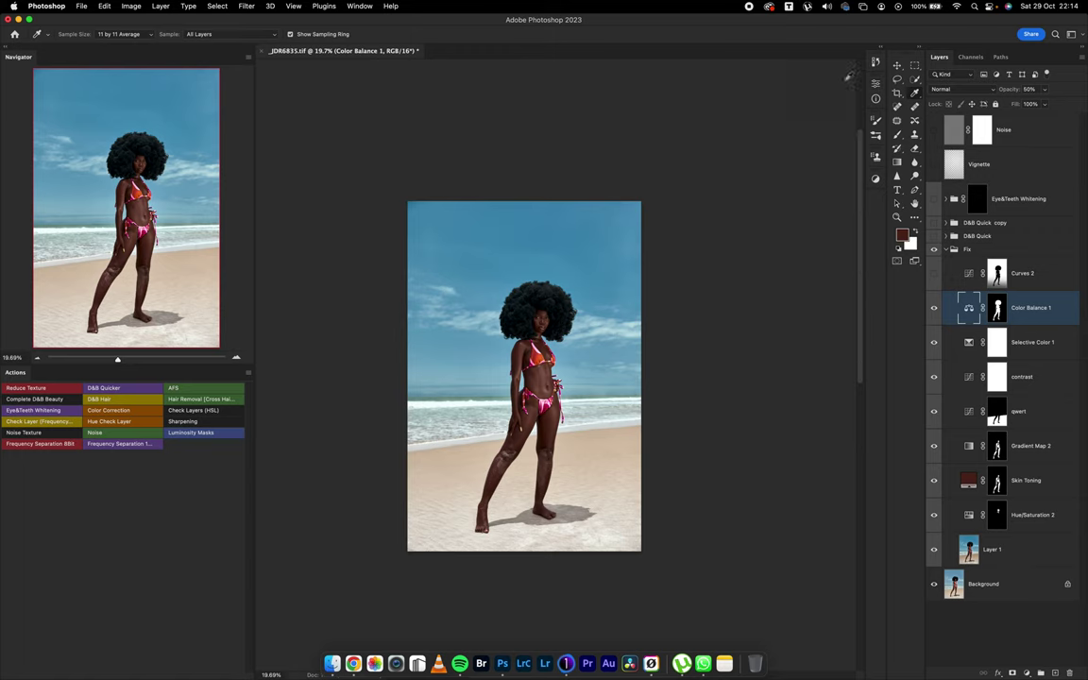
Step: Turn on Color Balance 1 and Curves 2, compare Curves 2 on and off, and collapse the Fix group
left_click(933, 313)
left_click(934, 274)
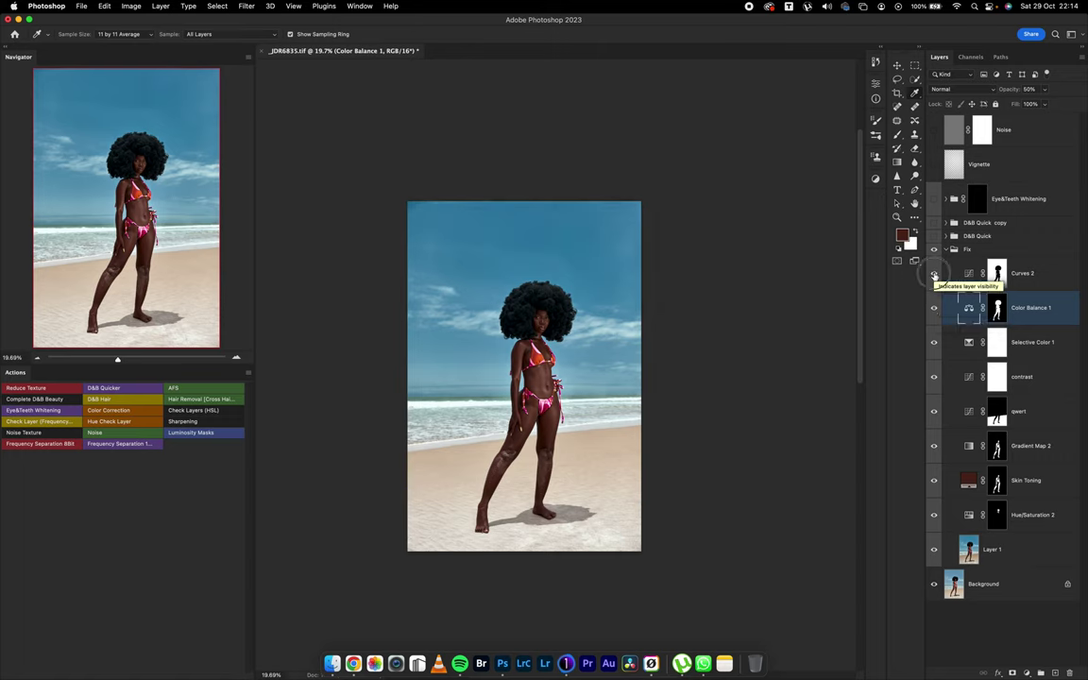
left_click(934, 274)
left_click(934, 274)
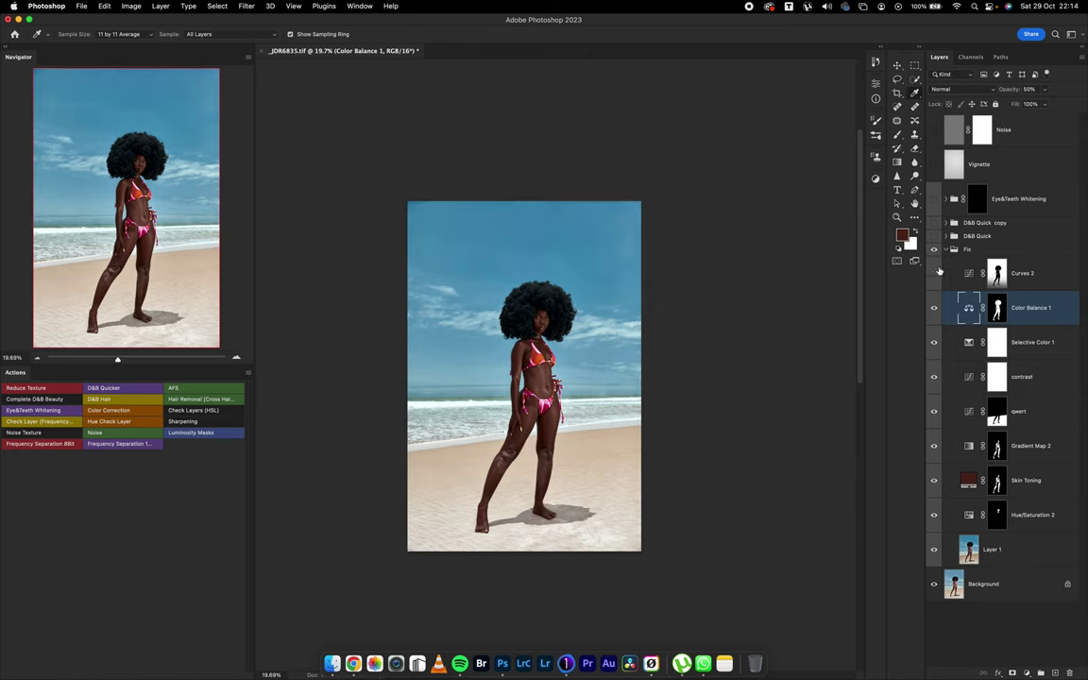
left_click(953, 250)
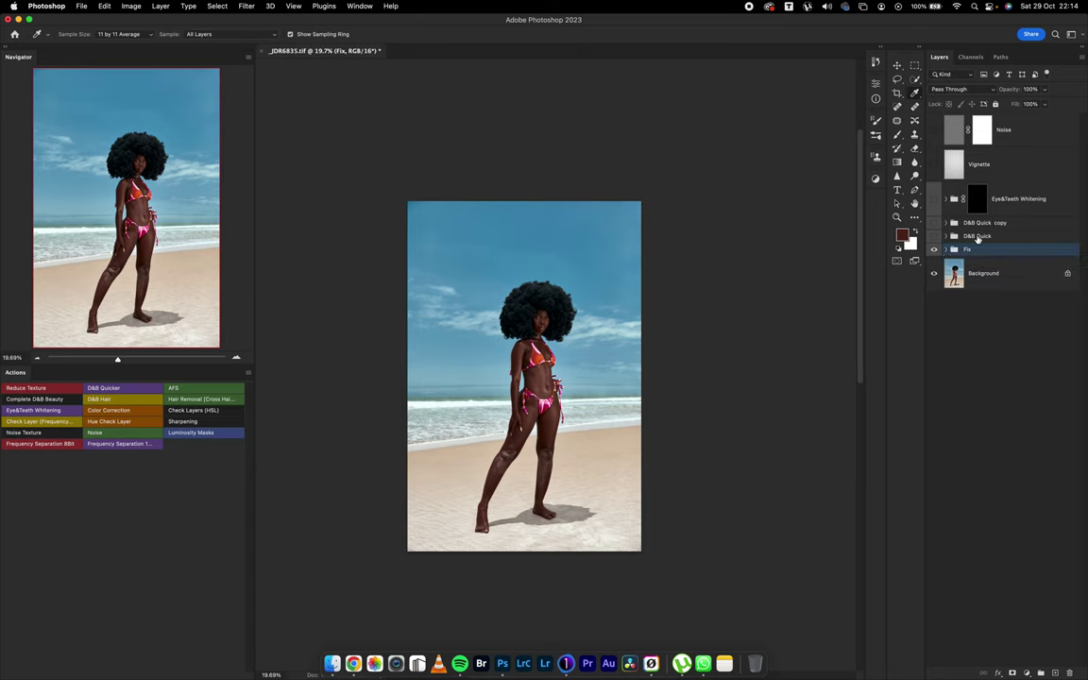
left_click(936, 251)
left_click(936, 250)
left_click(935, 250)
left_click(935, 250)
scroll(510, 349, "up", 5)
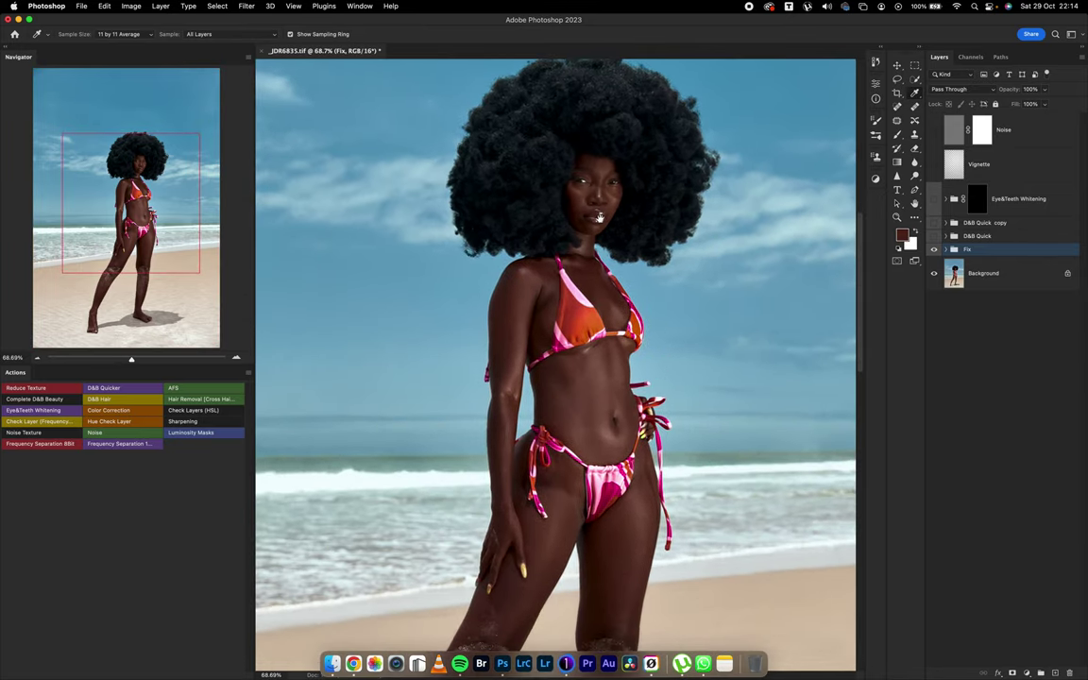
scroll(638, 218, "up", 4)
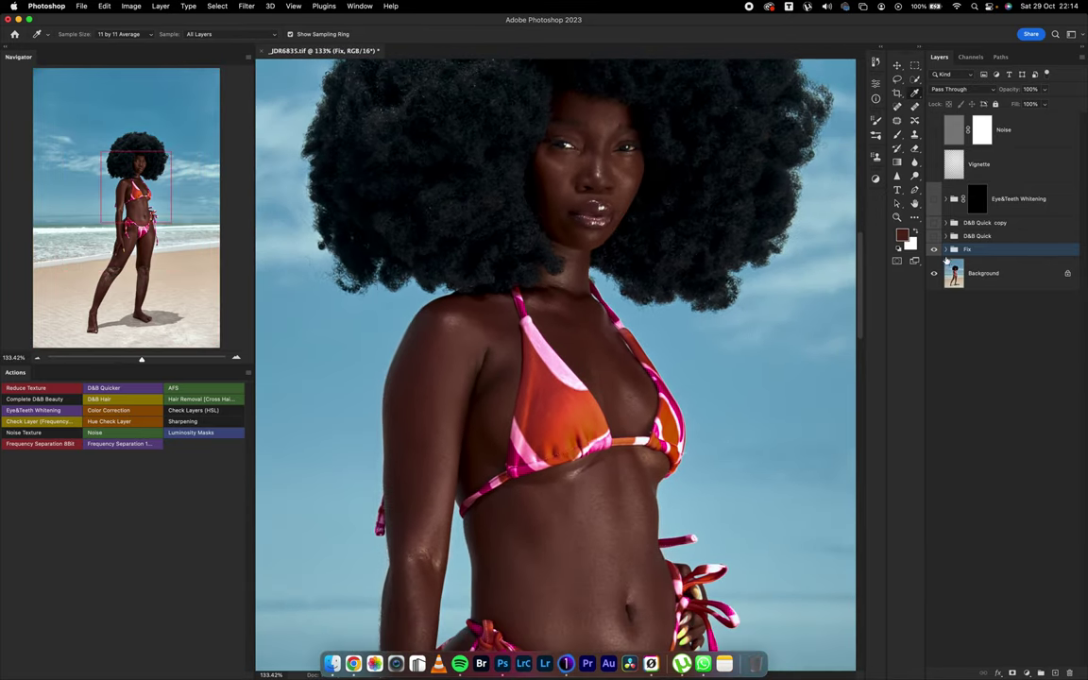
left_click(935, 250)
left_click(935, 249)
scroll(779, 349, "down", 5)
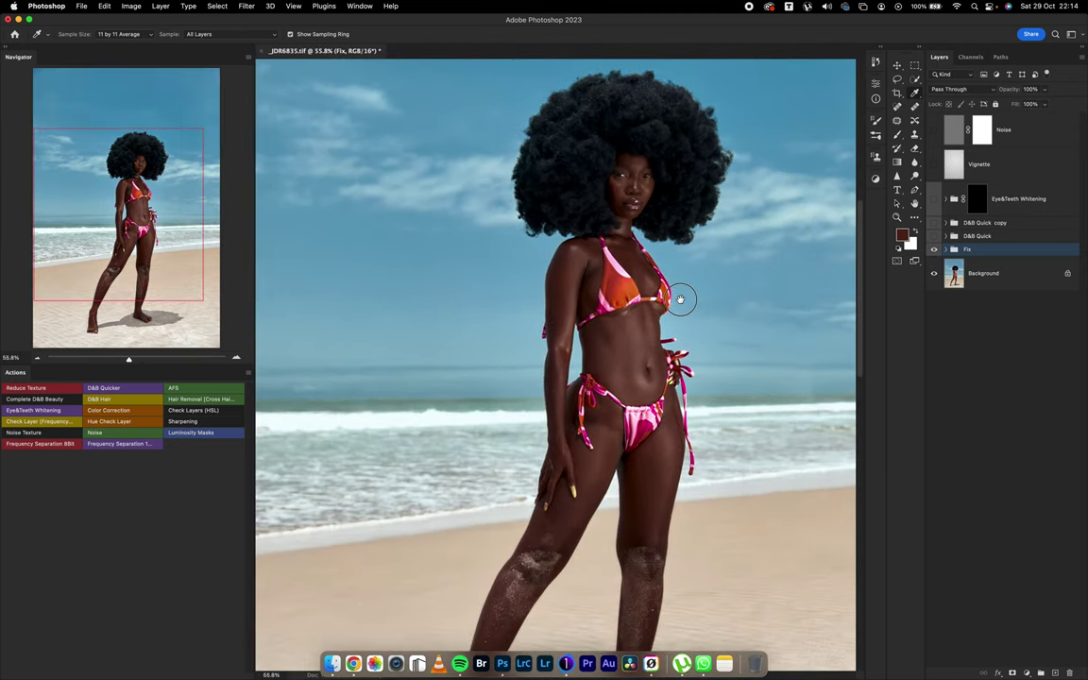
scroll(687, 324, "down", 2)
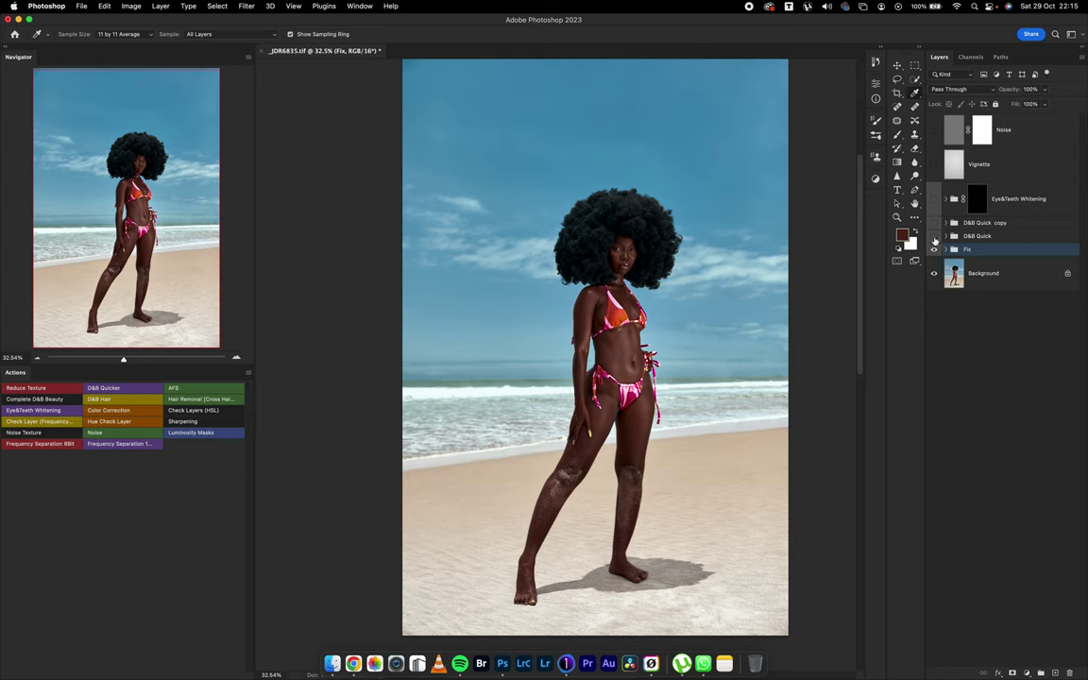
Step: Switch on the D&B Quick group and make the Fix group's retouching visible
left_click(934, 236)
scroll(653, 257, "up", 1)
scroll(654, 257, "up", 10)
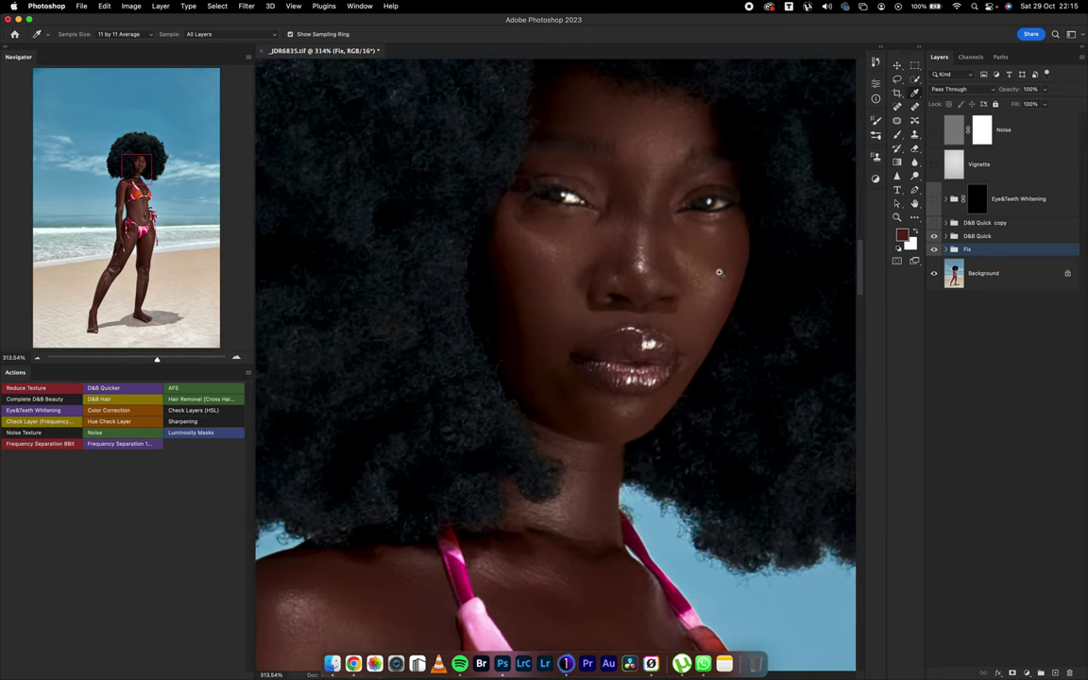
scroll(672, 327, "down", 2)
scroll(671, 328, "down", 3)
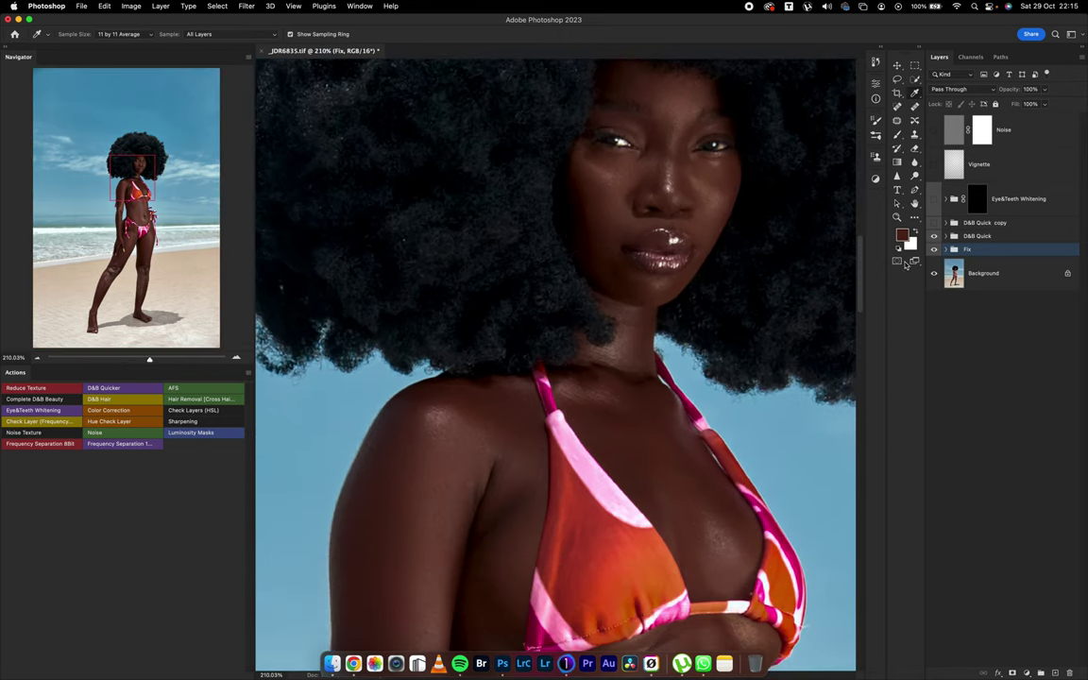
left_click(934, 249)
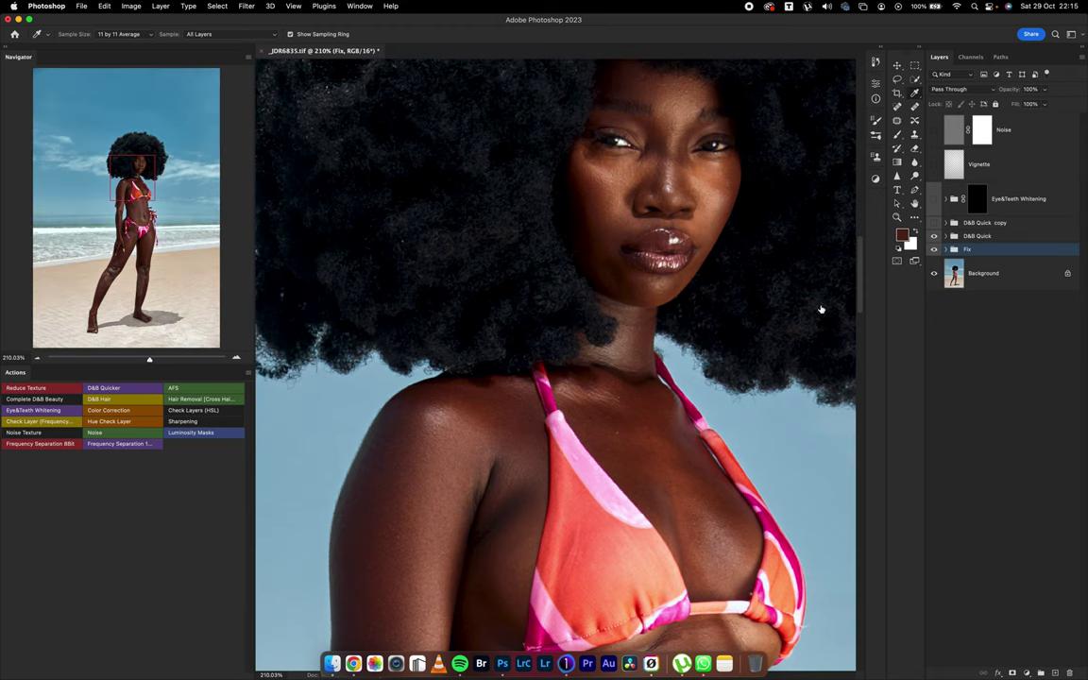
scroll(755, 321, "down", 3)
scroll(661, 331, "up", 2)
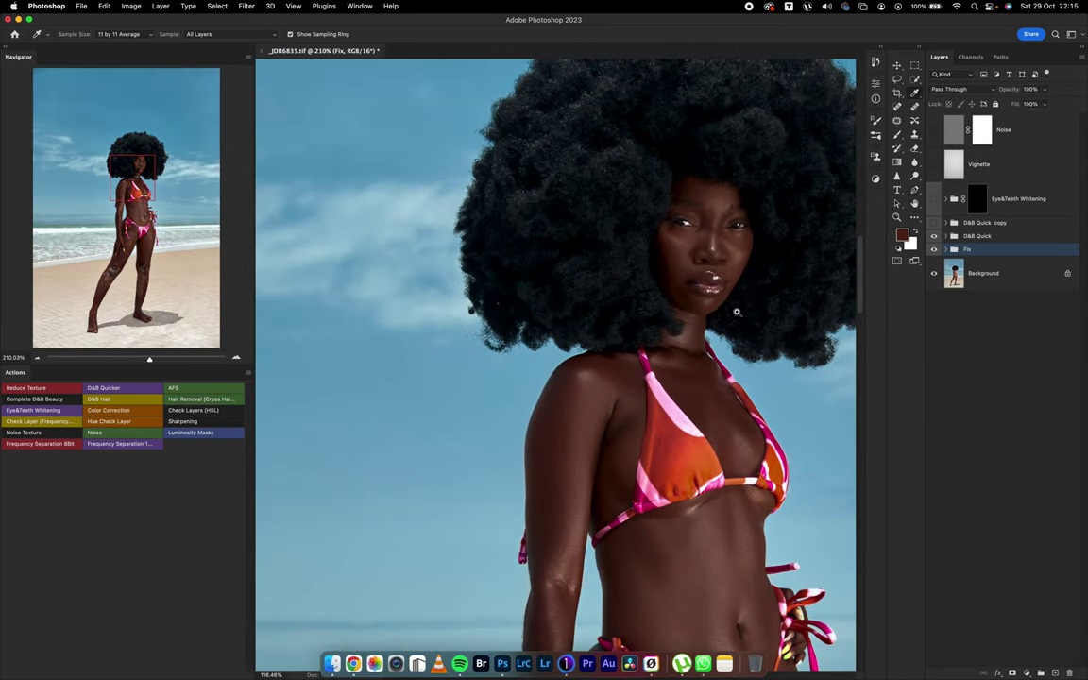
scroll(661, 338, "up", 3)
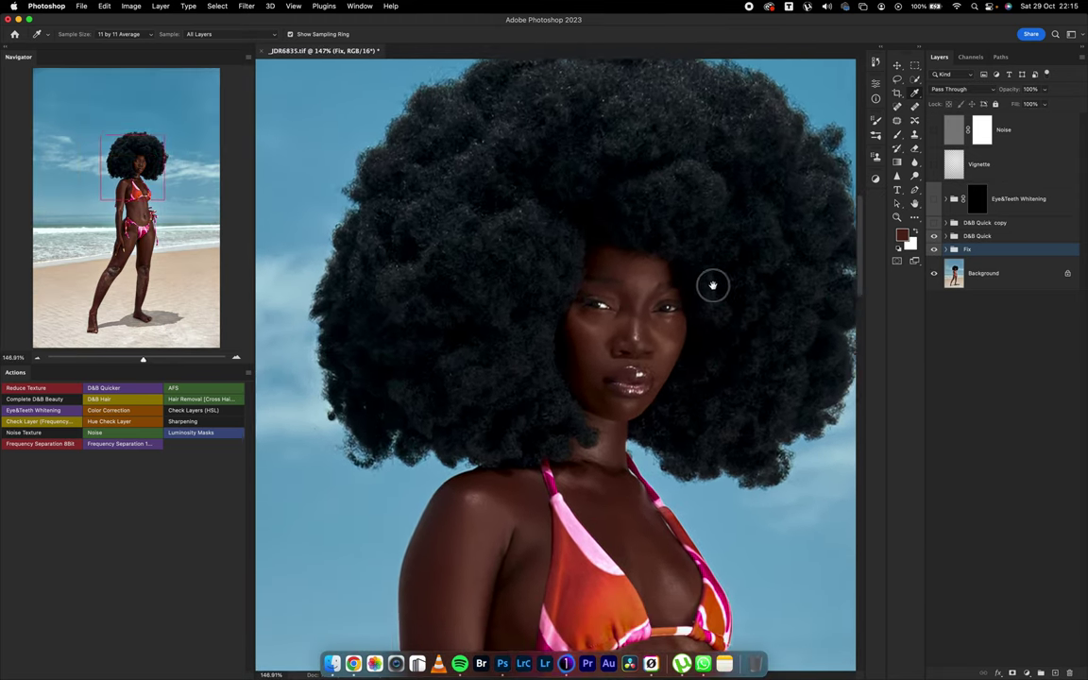
Step: Hide and re-show D&B Quick to compare the skin, then zoom out to fit
left_click(934, 237)
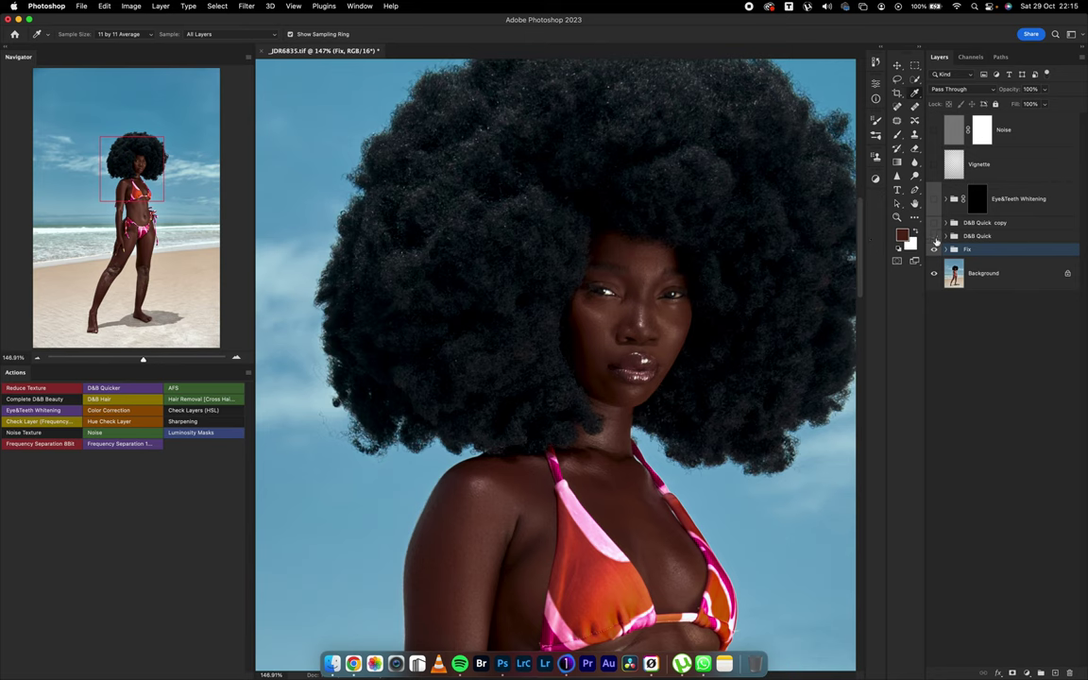
left_click(934, 237)
scroll(685, 302, "down", 5)
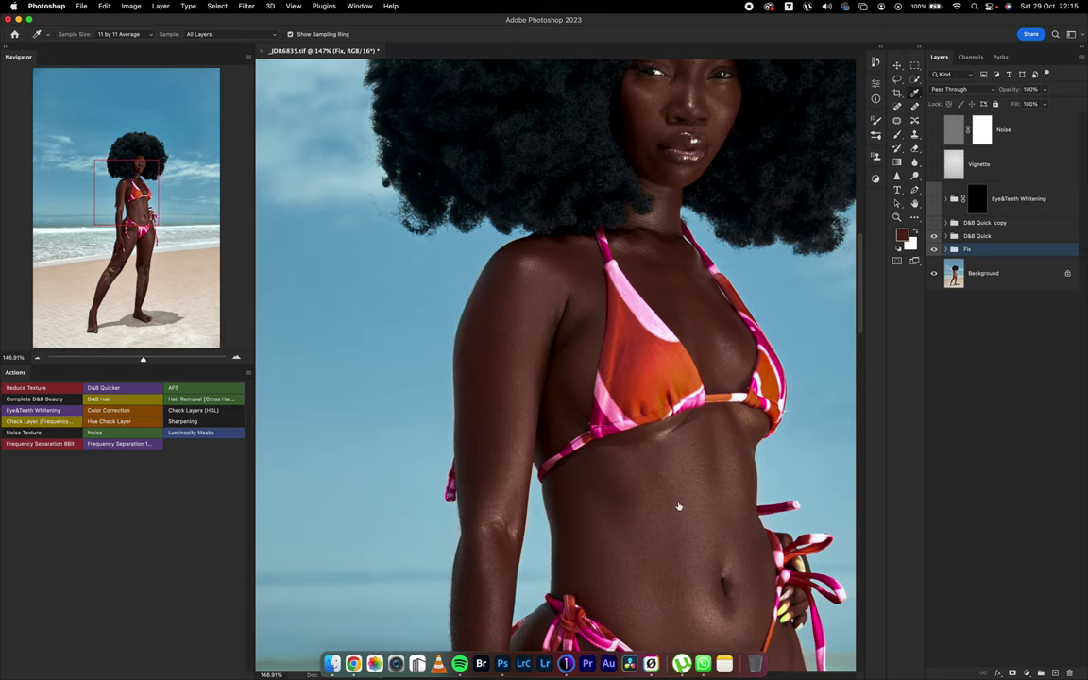
scroll(626, 388, "down", 5)
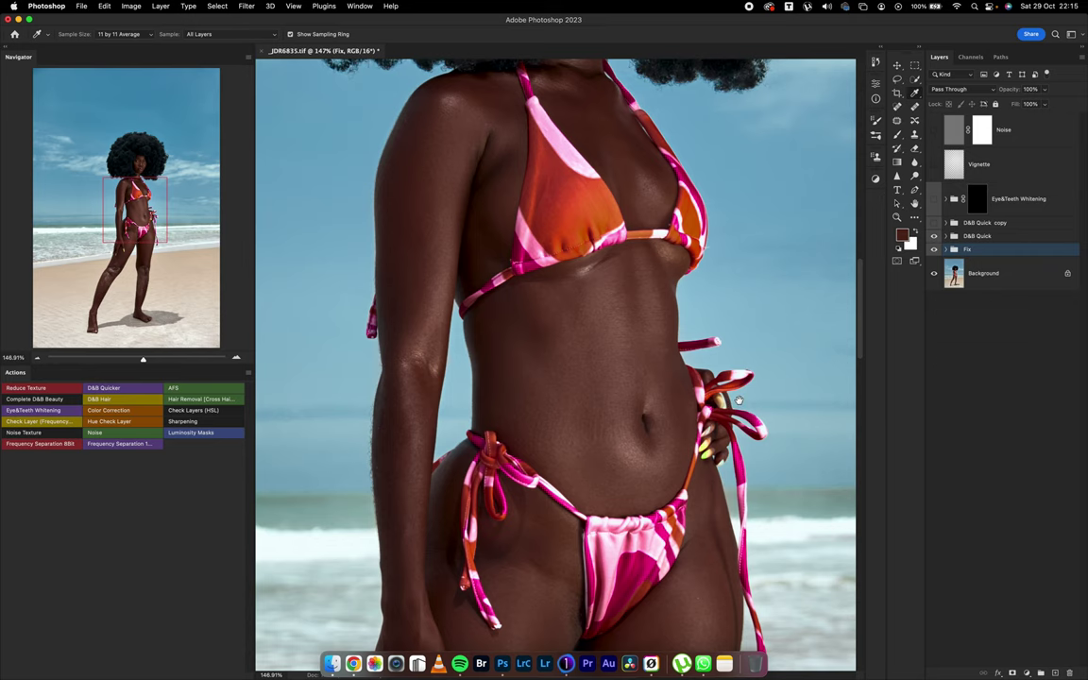
scroll(632, 400, "down", 10)
scroll(563, 404, "up", 5)
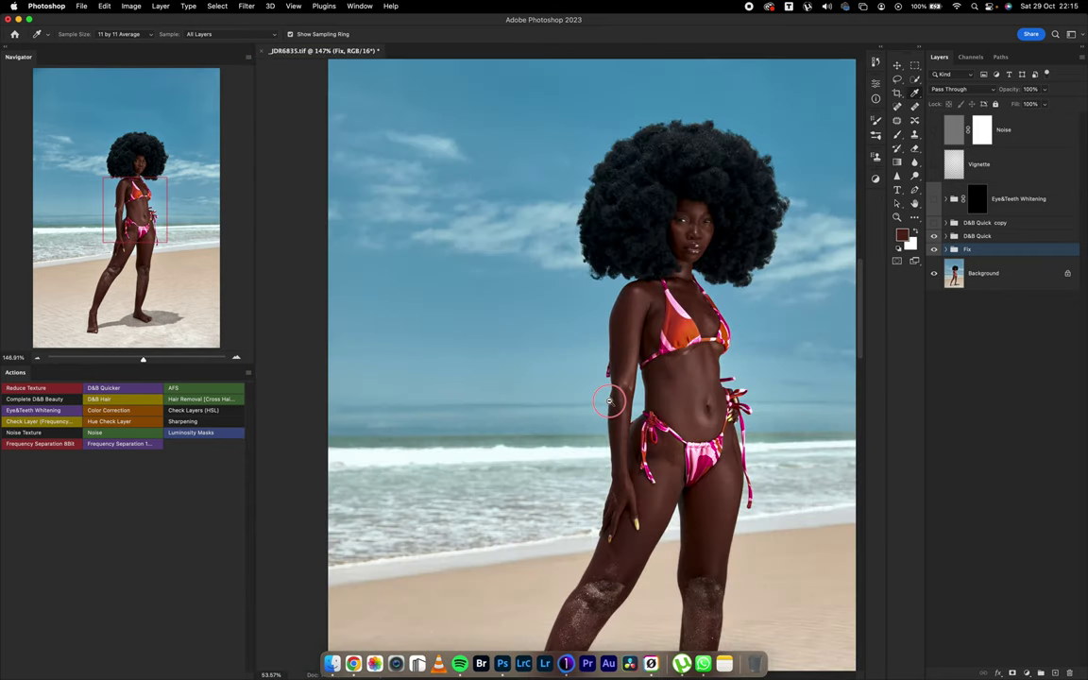
scroll(629, 401, "down", 4)
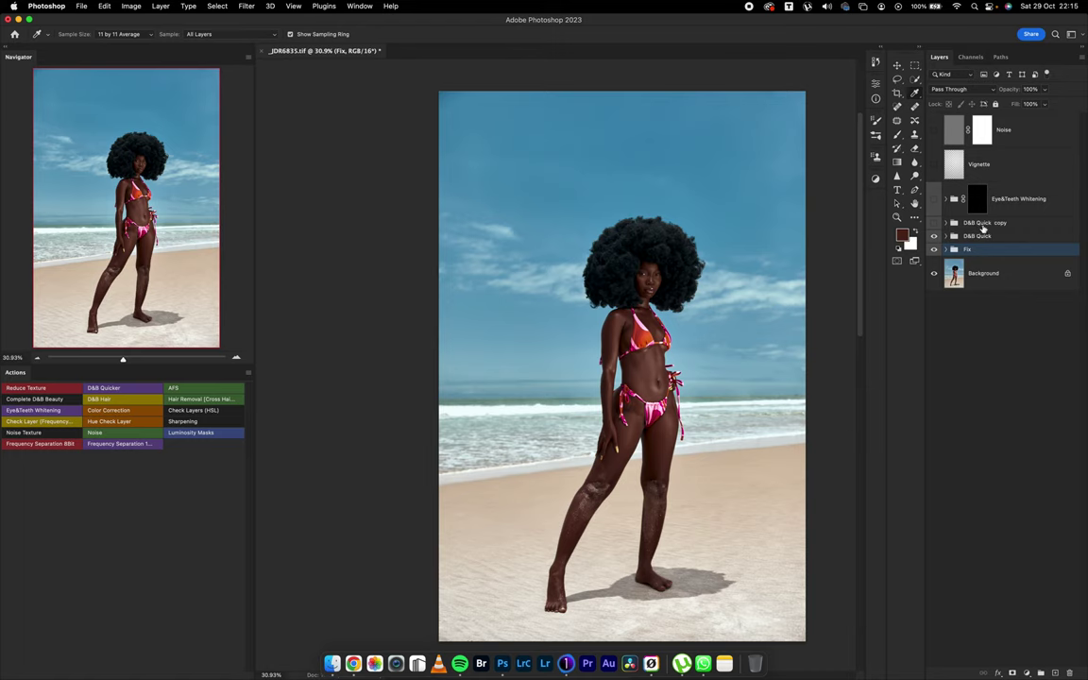
Step: Rename the D&B Quick copy group to D&B Quick Global
double_click(989, 225)
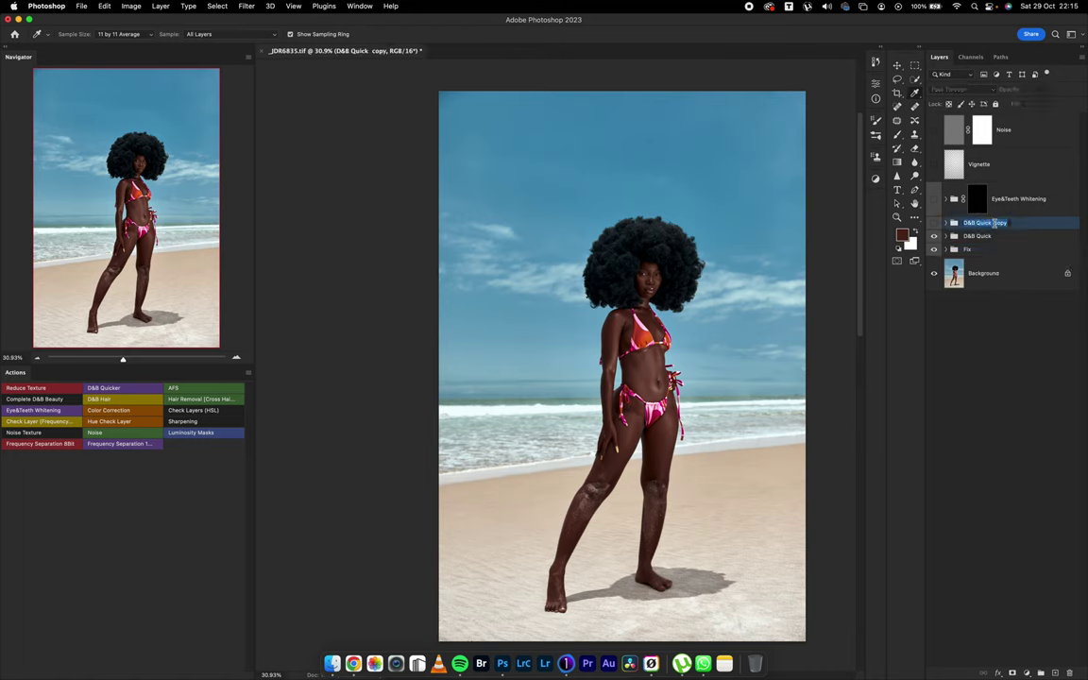
double_click(999, 223)
type("Global")
key("Return")
Step: Show D&B Quick Global, toggling it off and on to compare
left_click(934, 223)
left_click(934, 224)
left_click(934, 223)
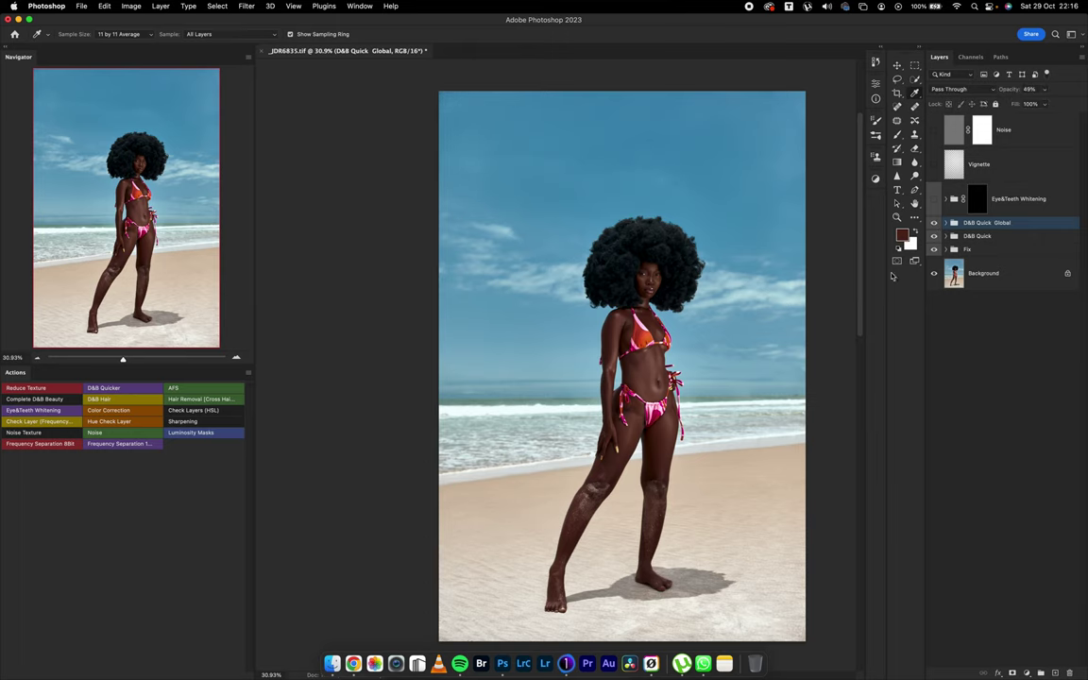
Step: Turn on the Eye&Teeth Whitening layer
scroll(690, 347, "right", 3)
scroll(677, 340, "down", 3)
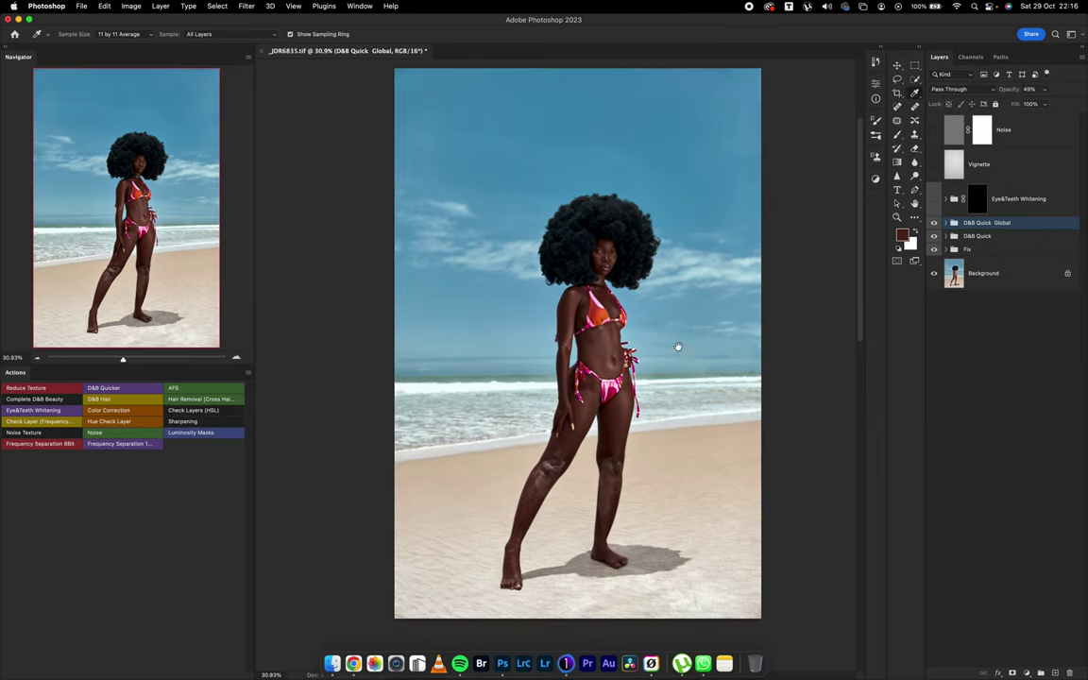
scroll(641, 251, "up", 8)
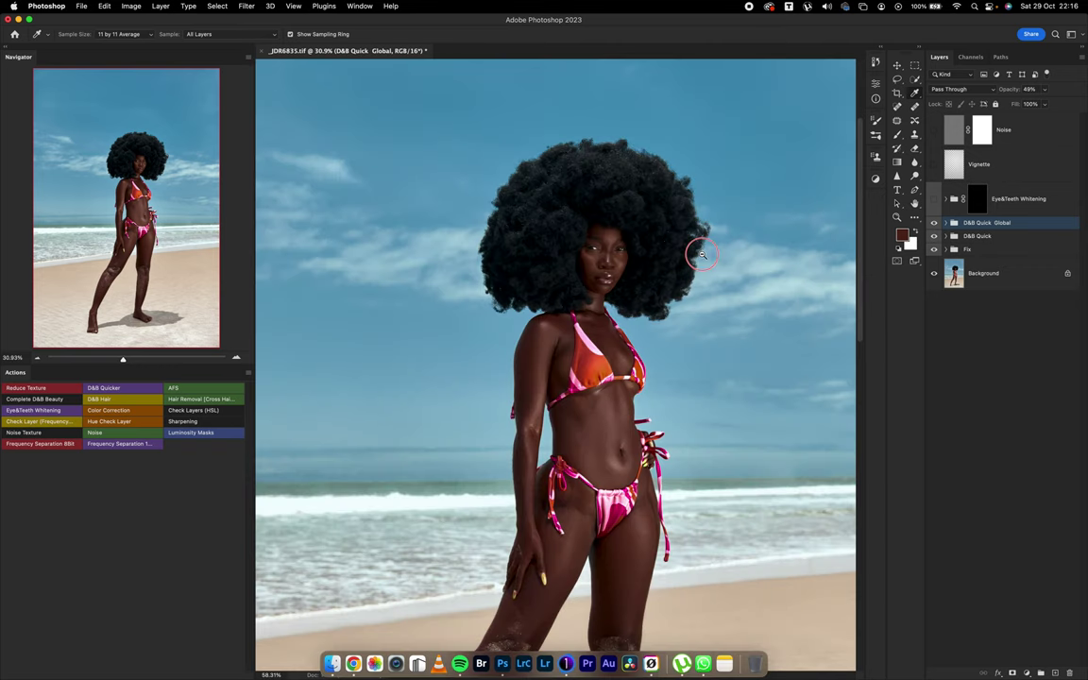
scroll(695, 283, "up", 1)
scroll(694, 283, "left", 1)
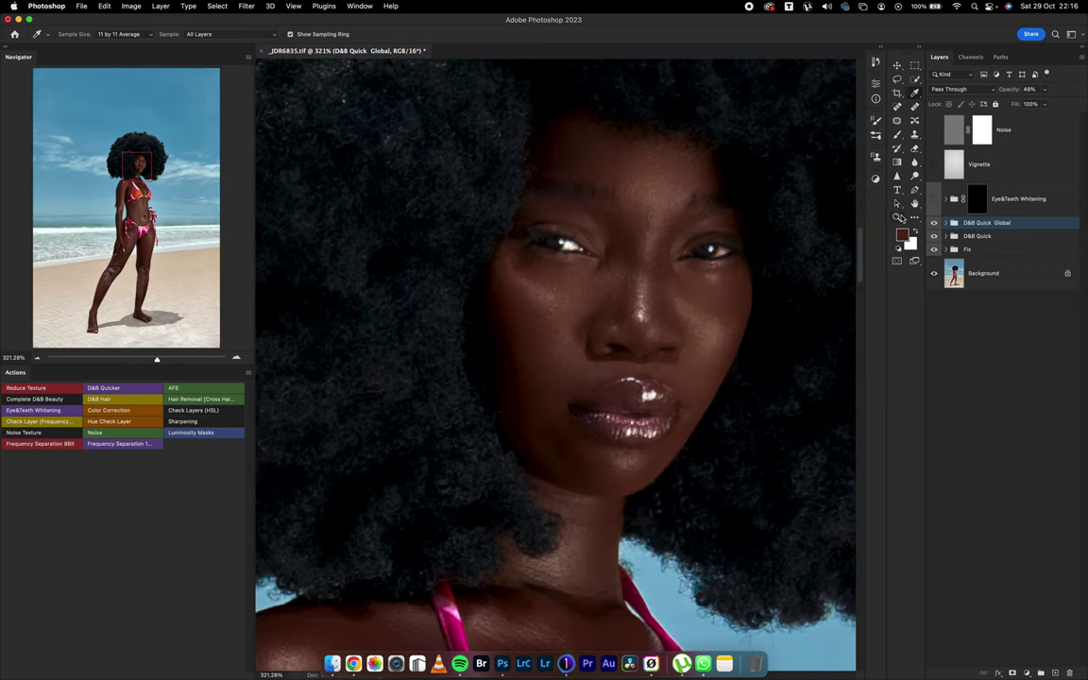
left_click(933, 200)
scroll(791, 303, "down", 8)
scroll(648, 332, "up", 2)
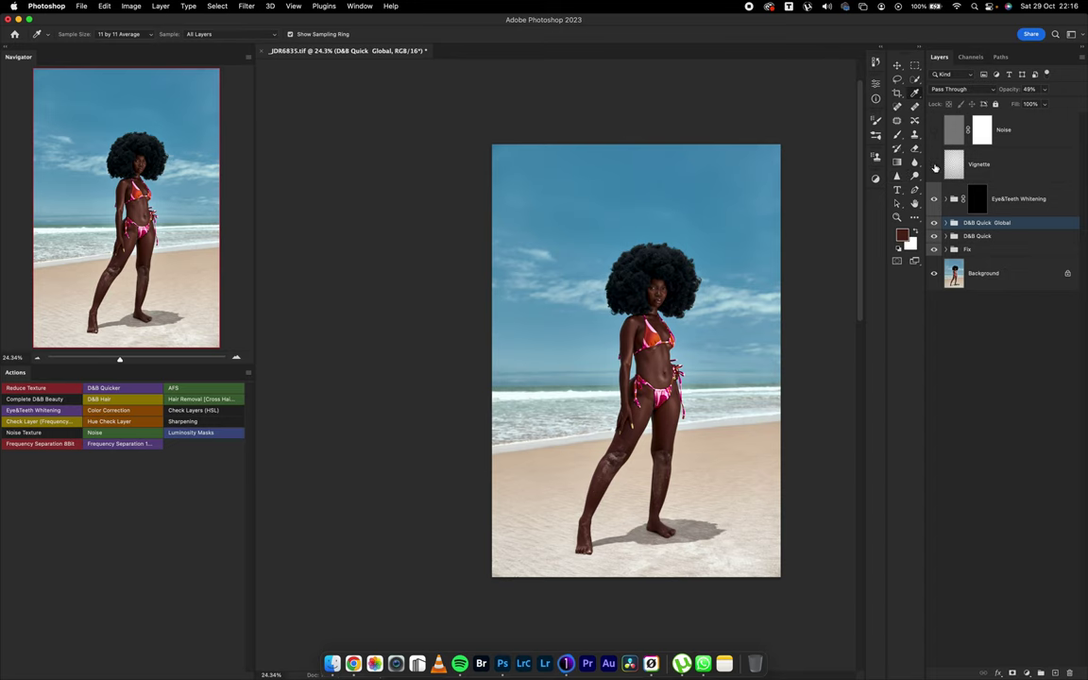
Step: Toggle the Vignette layer off and on twice to compare, leaving the darkened corners on
left_click_drag(726, 271, 615, 283)
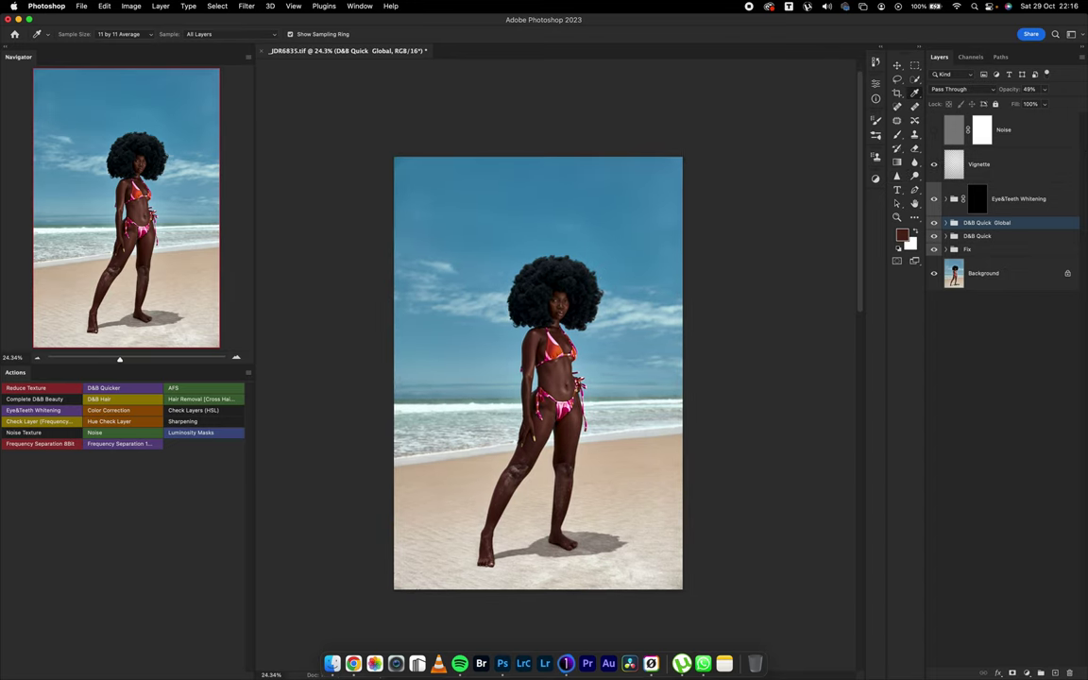
left_click(950, 165)
left_click(936, 164)
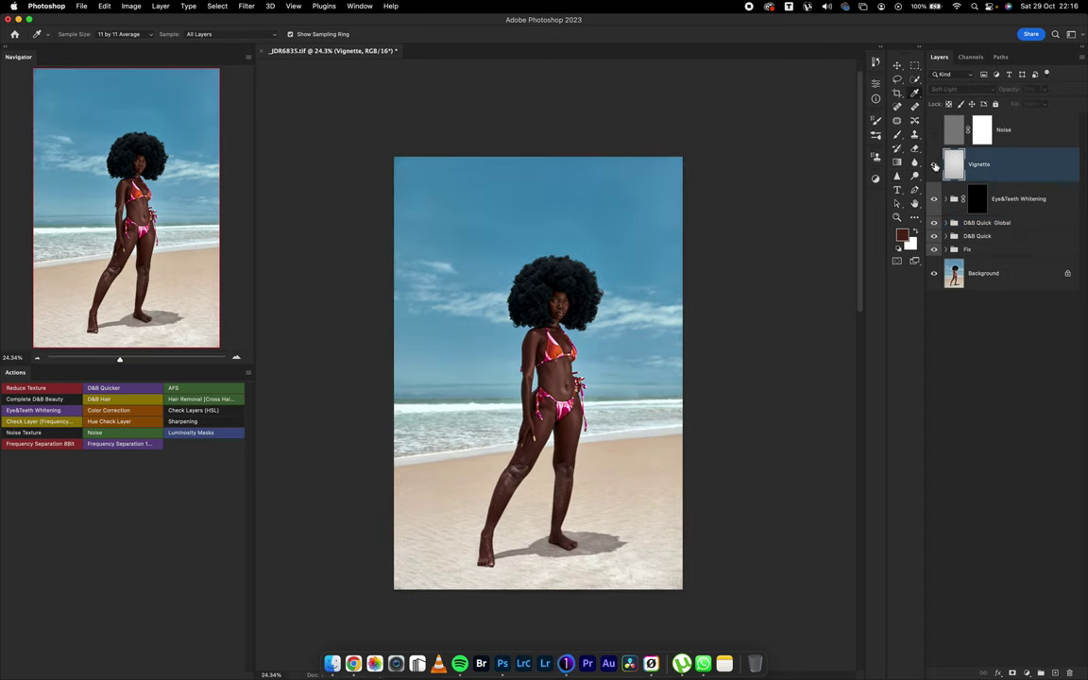
left_click(935, 165)
left_click(935, 164)
left_click(935, 164)
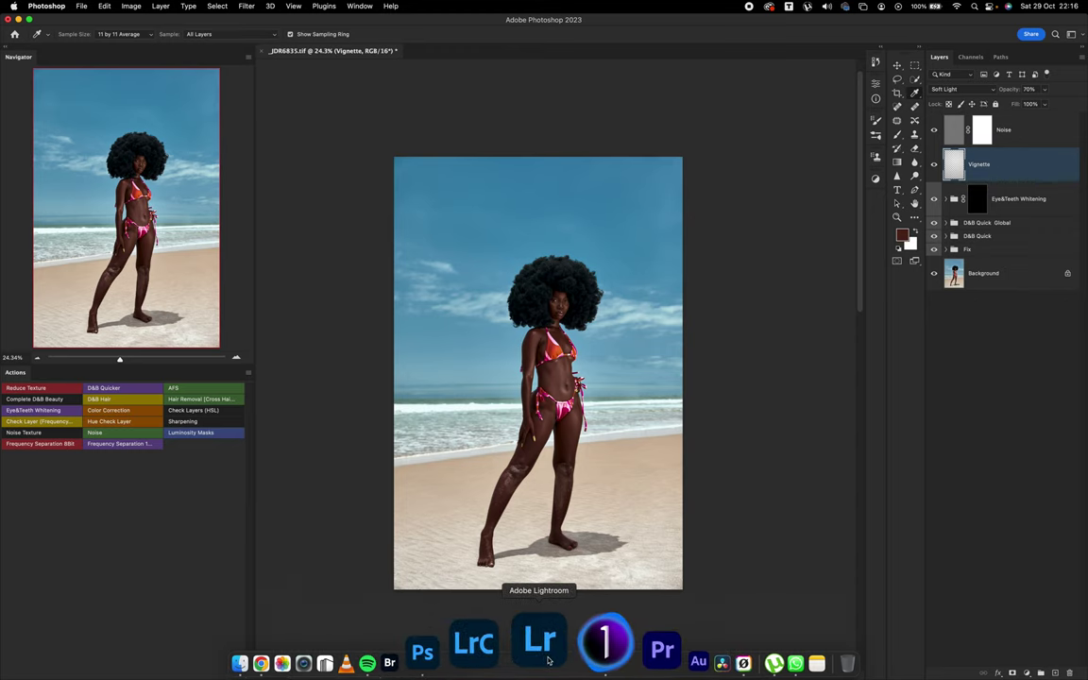
left_click(566, 661)
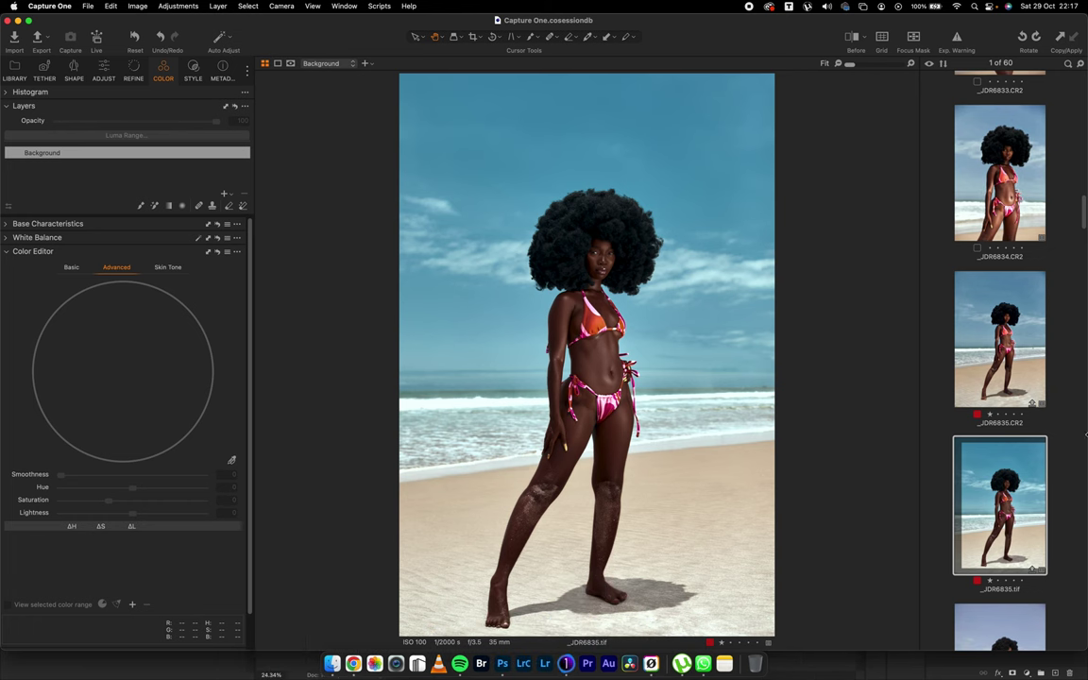
Step: Flip _JDR6835.tif between Before and edited, then view the exposure and levels adjustments
left_click(851, 38)
left_click(852, 38)
left_click(852, 38)
left_click(852, 38)
left_click(104, 74)
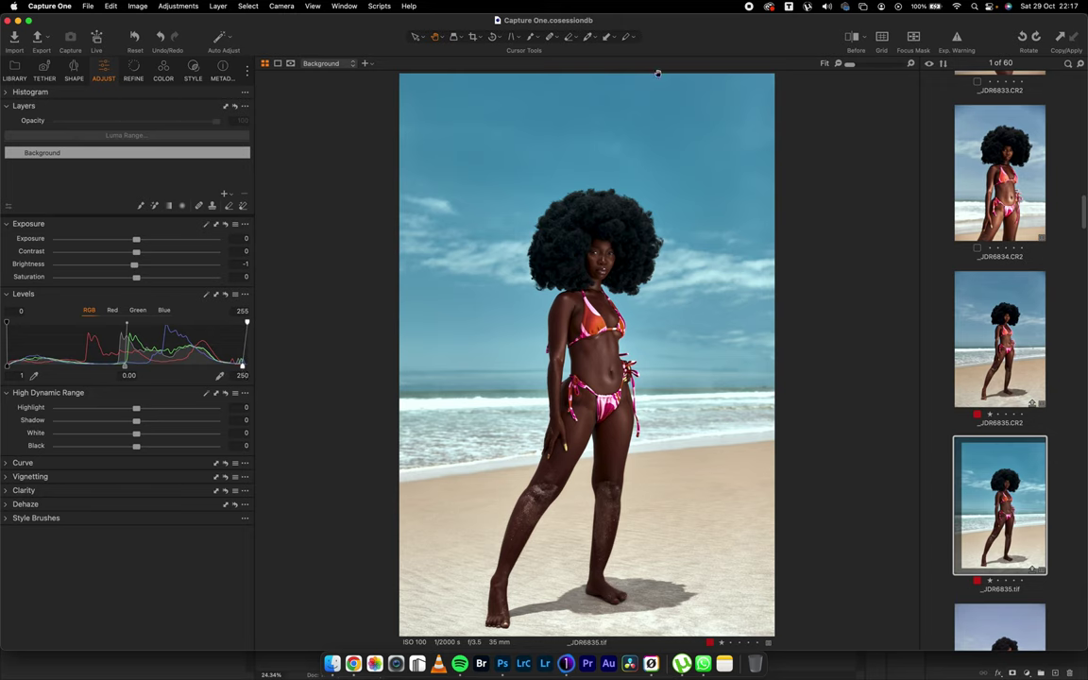
Step: Recheck the tif's original, then open _JDR6835.CR2 in its unedited Before state
left_click(853, 39)
left_click(854, 40)
left_click(1013, 332)
left_click(854, 40)
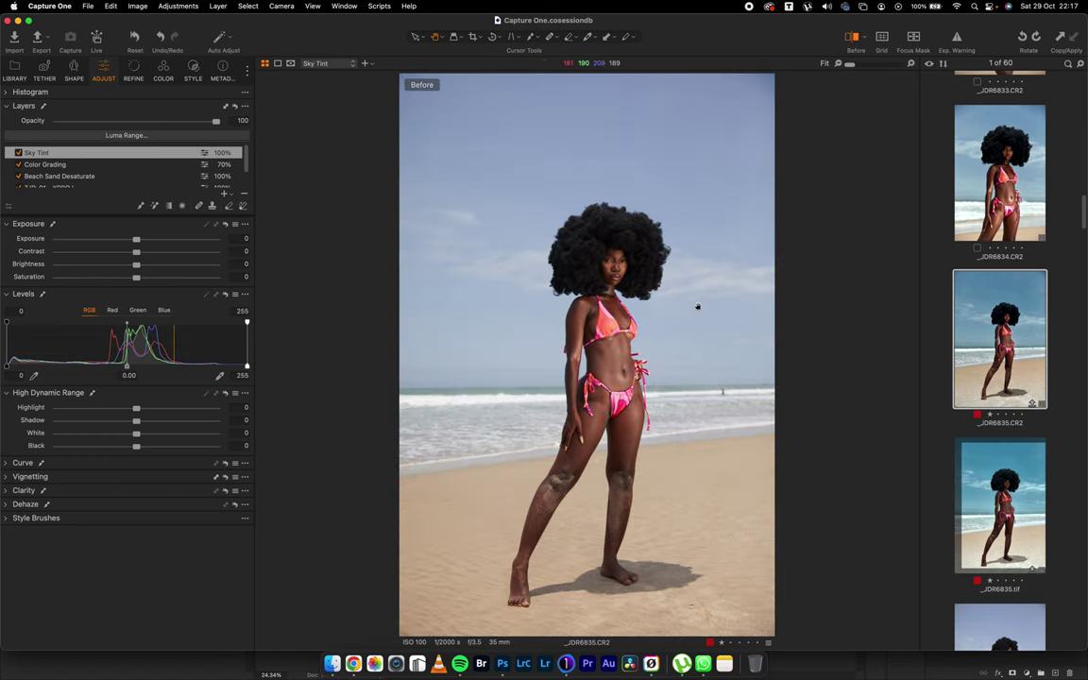
Step: Show the CR2's edited grade with Before off, then return to _JDR6835.tif
scroll(228, 158, "down", 2)
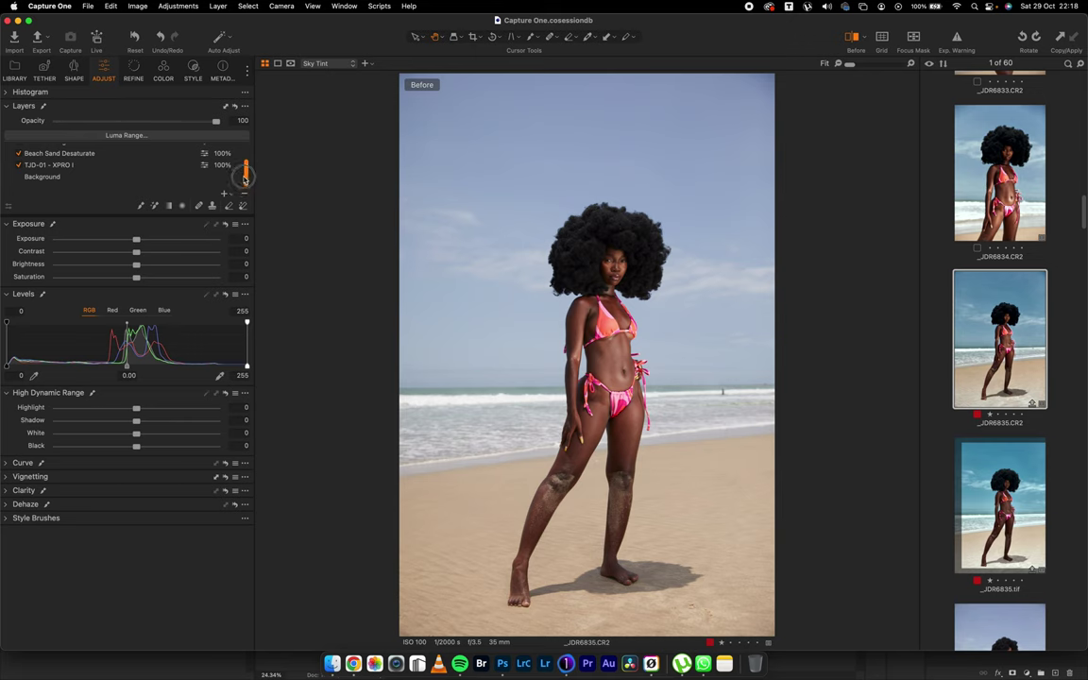
scroll(243, 163, "up", 2)
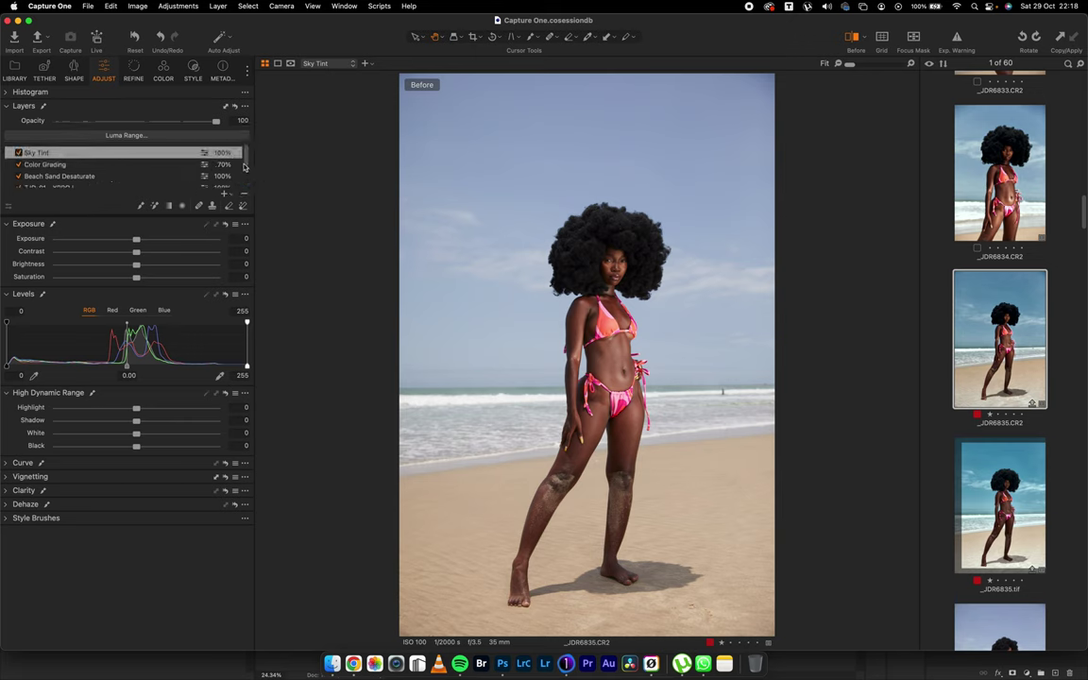
left_click(849, 42)
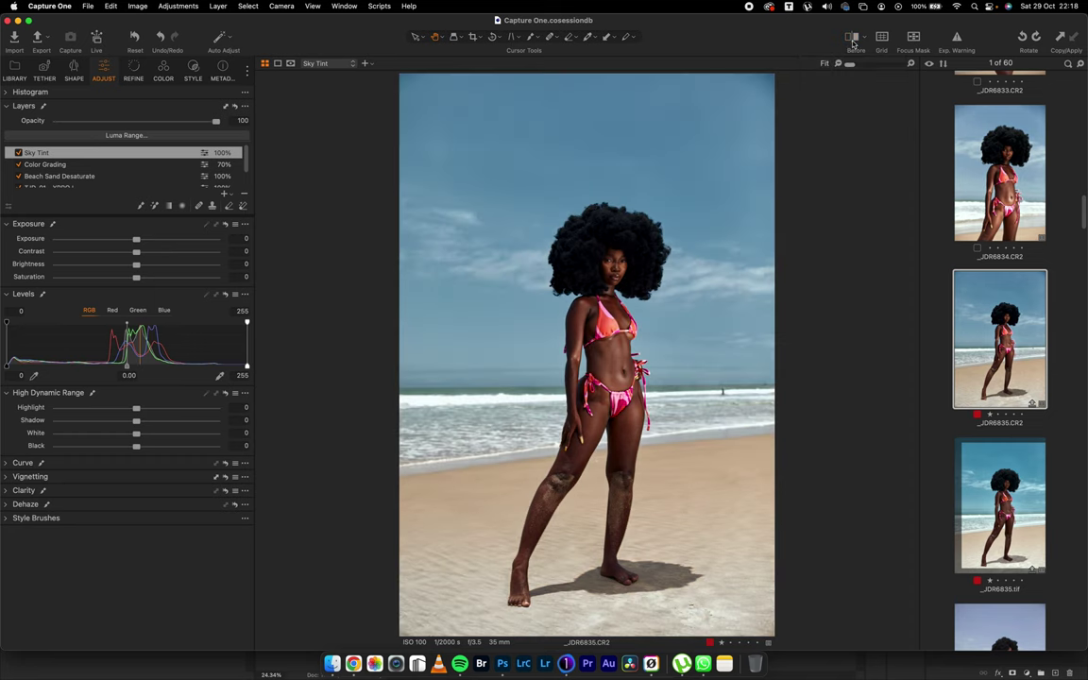
left_click(1002, 523)
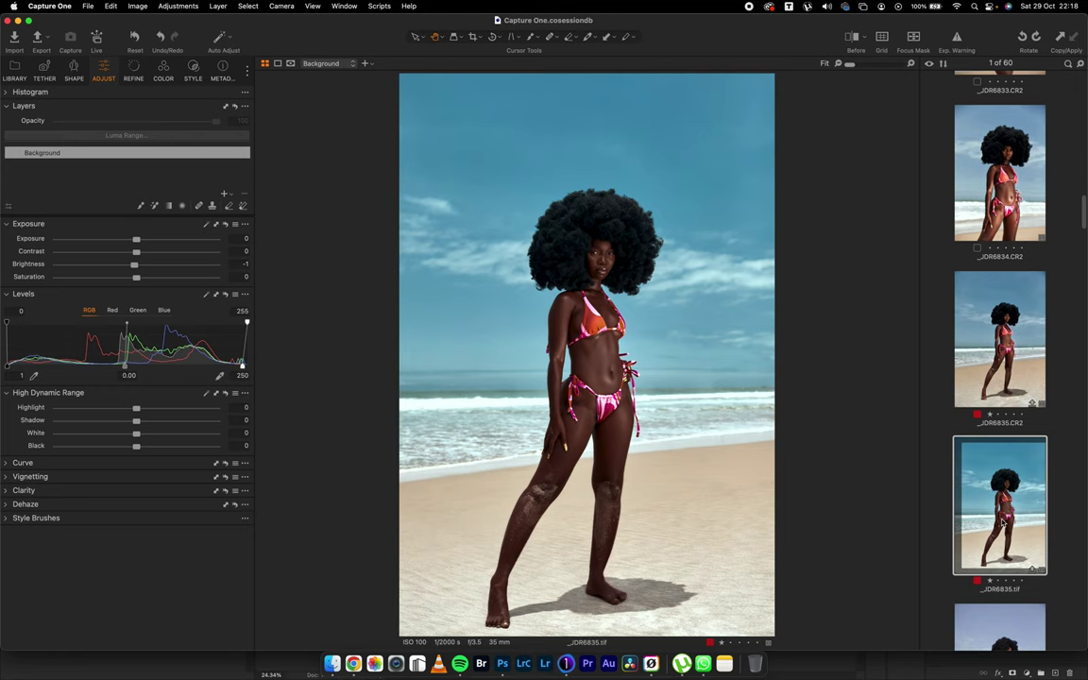